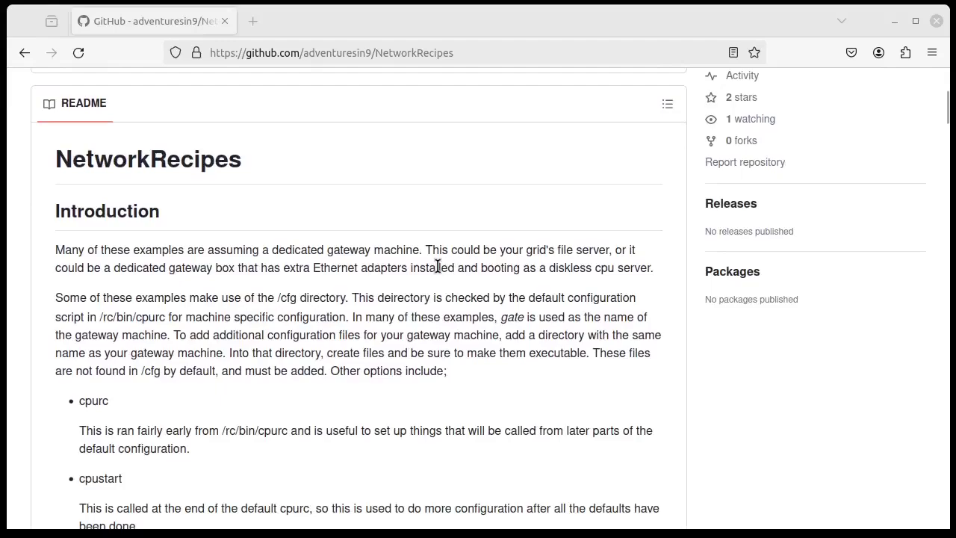
Step: Read the NetworkRecipes README's Introduction on the /cfg configuration files and its Warning section on kernel devices
scroll(275, 315, "down", 5)
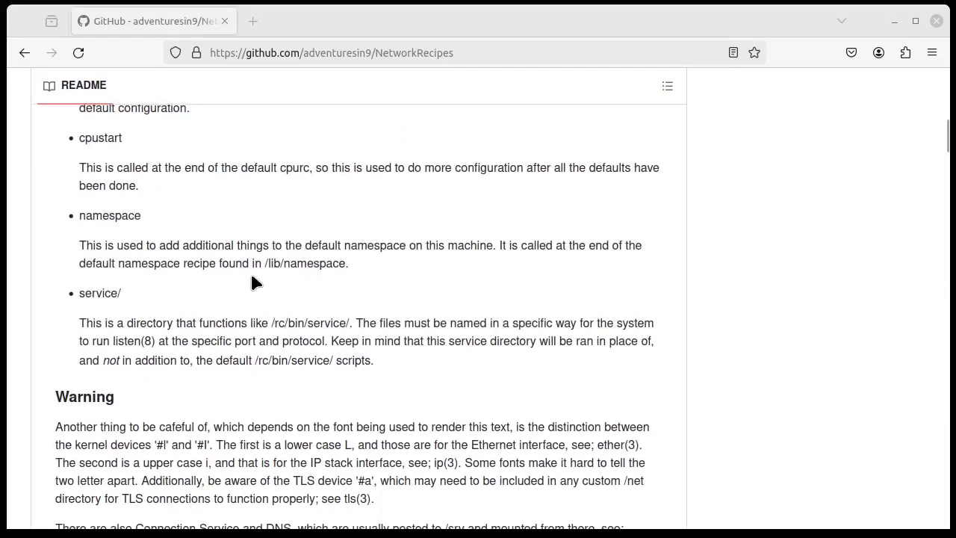
scroll(150, 197, "up", 1)
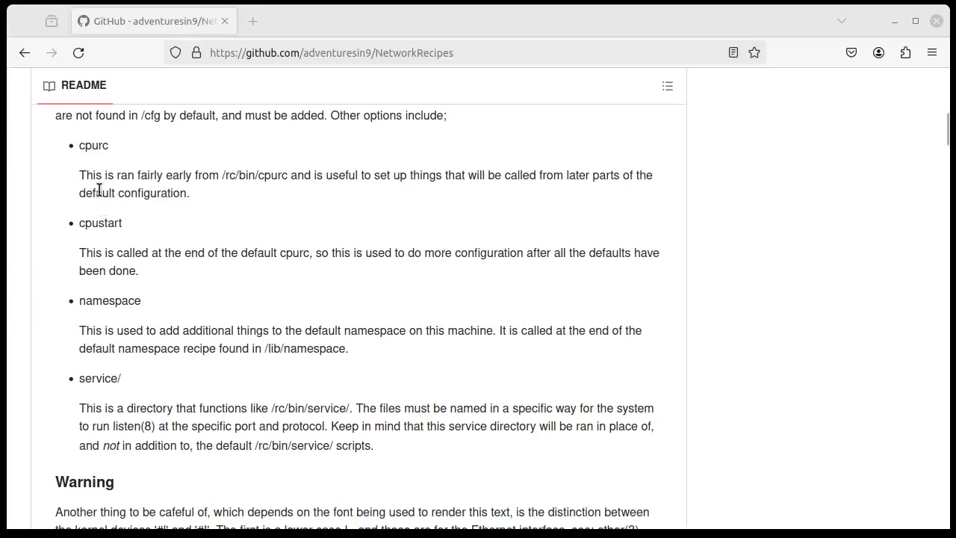
scroll(174, 239, "up", 2)
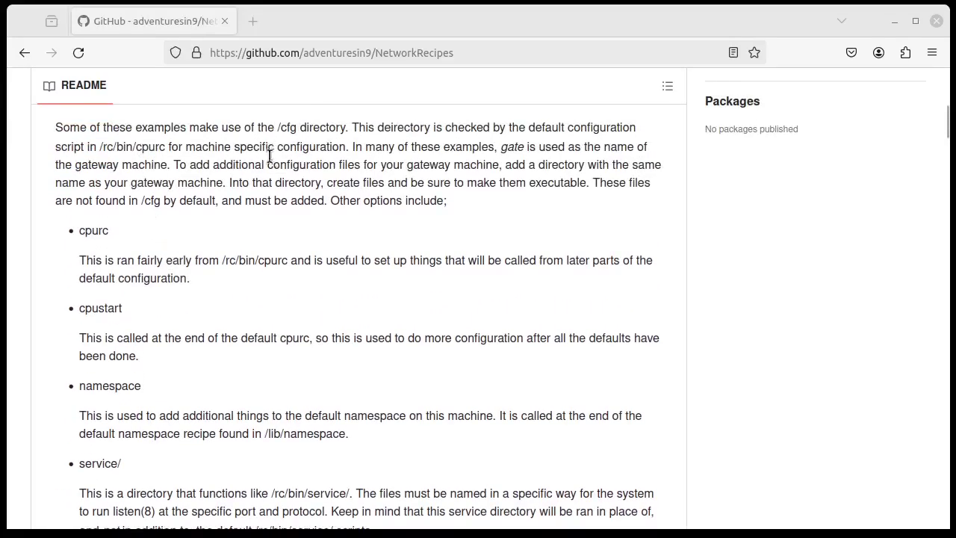
scroll(280, 440, "down", 2)
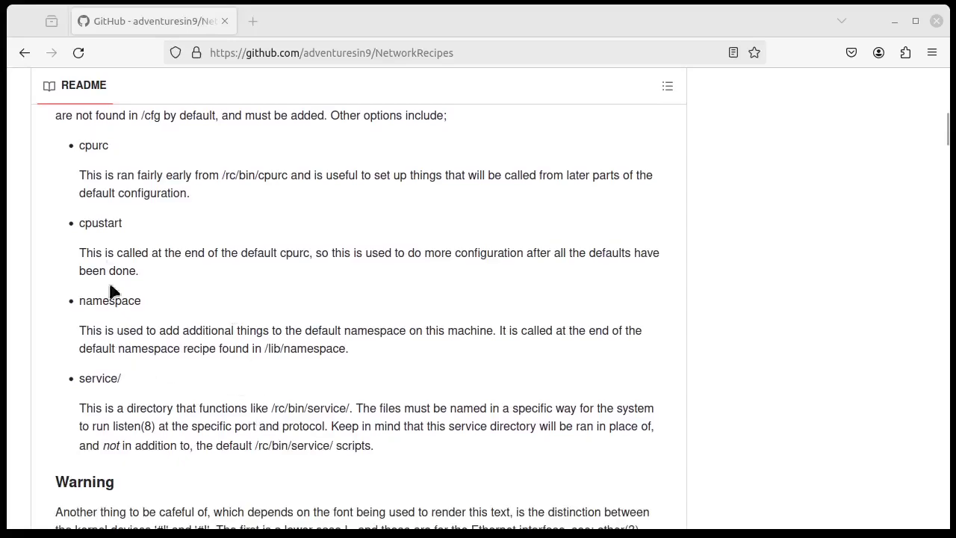
scroll(321, 406, "down", 8)
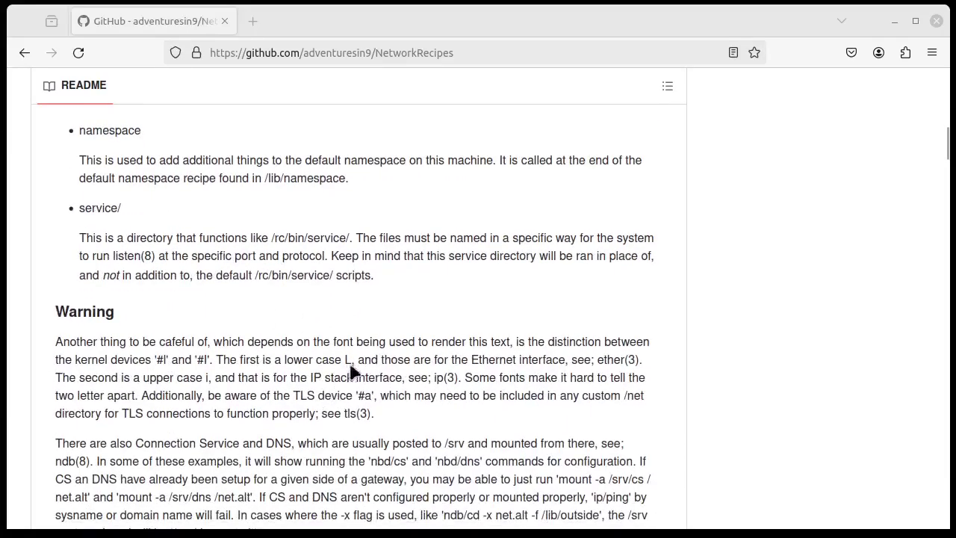
scroll(362, 353, "down", 6)
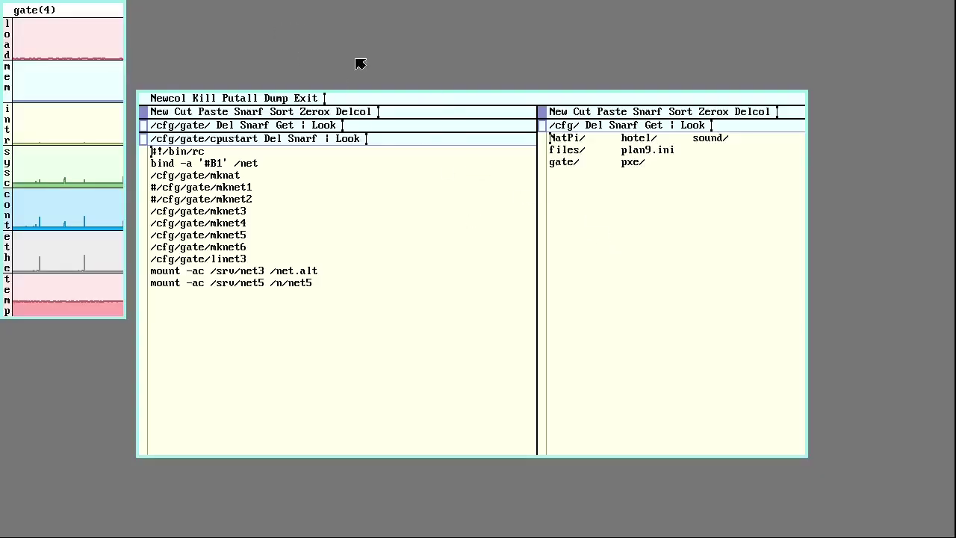
Step: Switch to the Plan 9 desktop, open a large new terminal window on gate and list the contents of /net.alt
right_click(305, 38)
left_click_drag(284, 25, 827, 479)
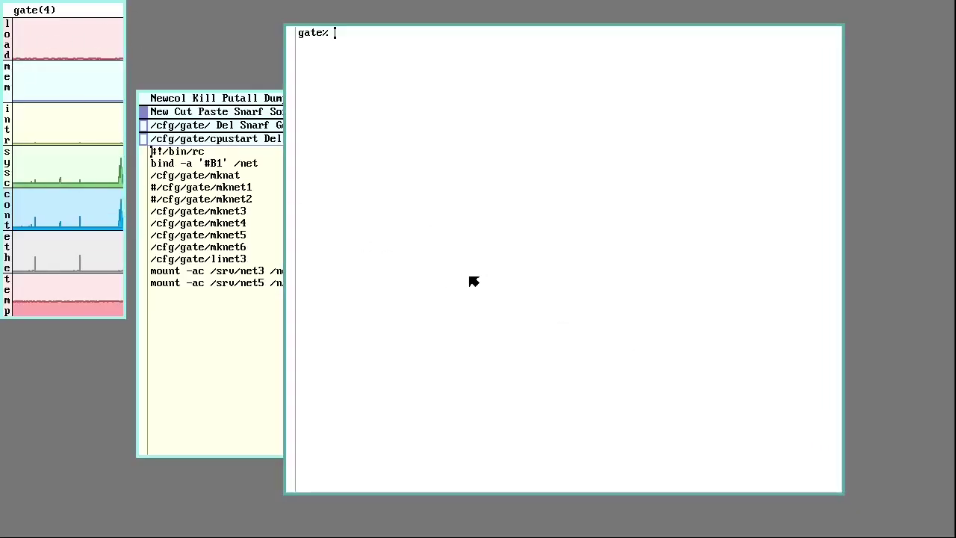
type("l")
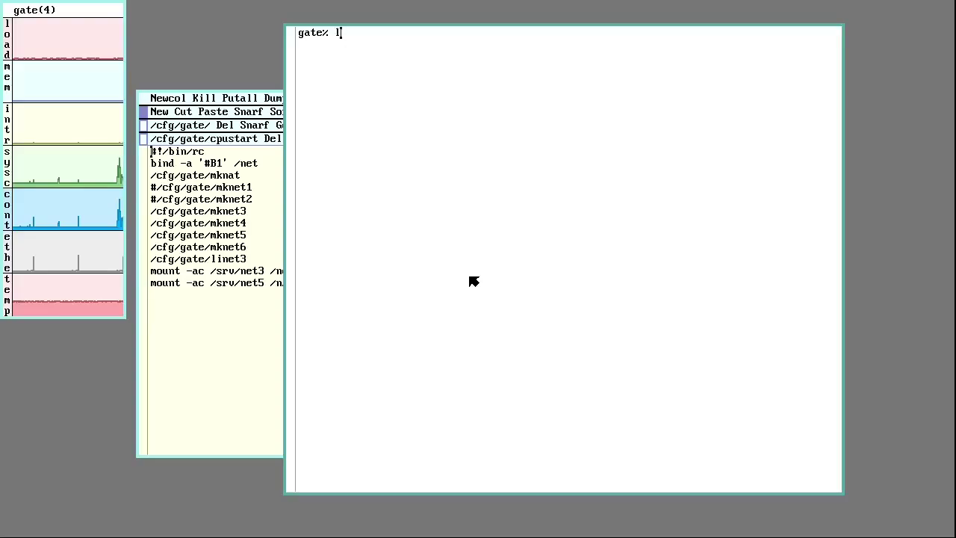
type("s /net.alt")
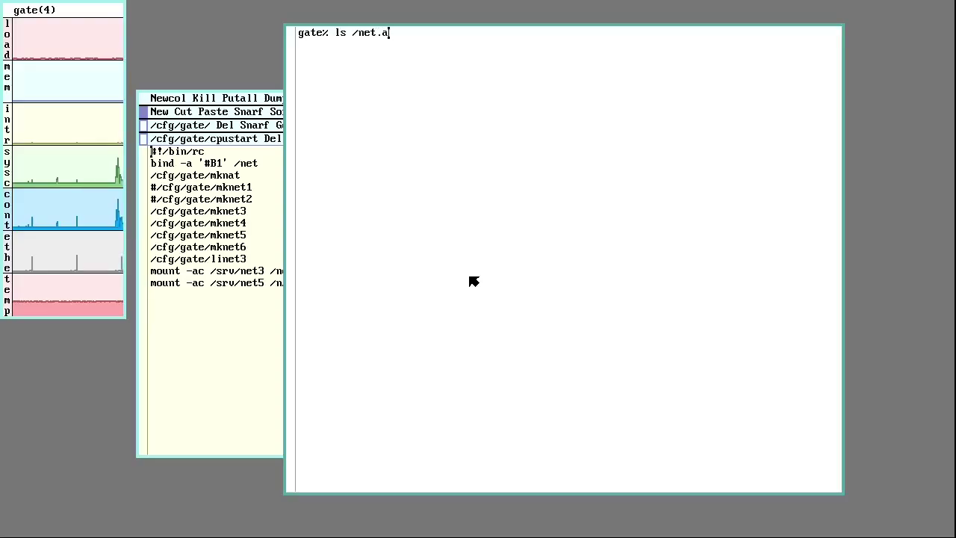
key("Return")
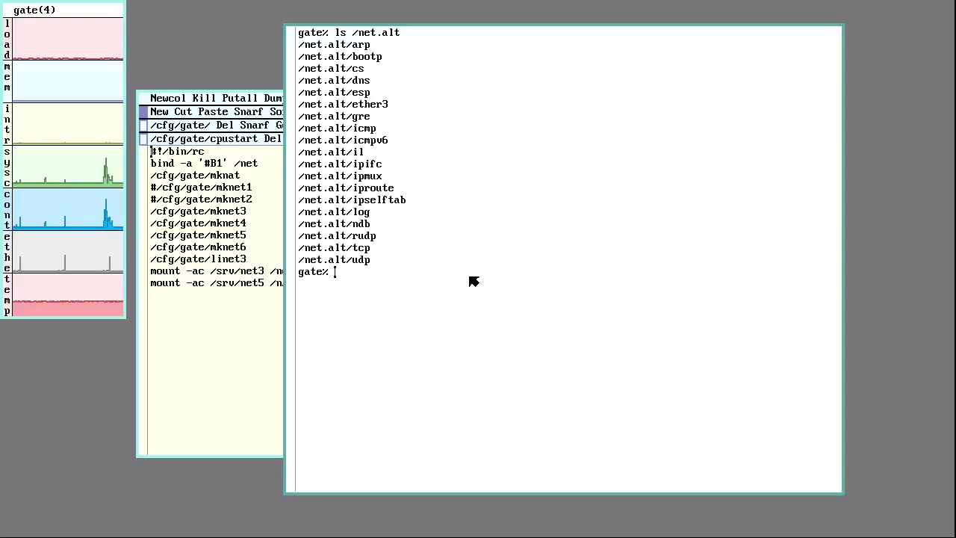
Step: Ping 192.168.2.1 through the alternate network stack using /net.alt/icmp!192.168.2.1, and stop the ping after several replies
type("ip/ping")
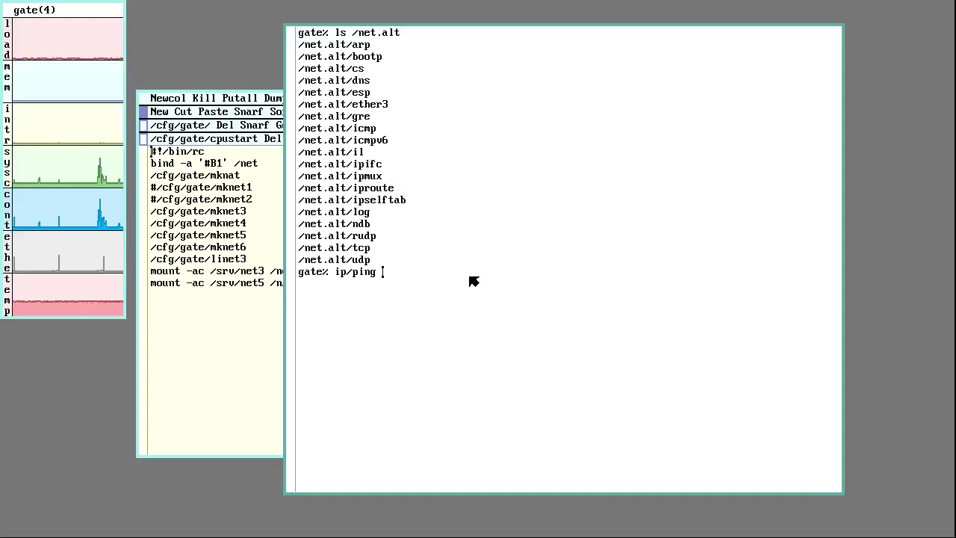
type("/ne")
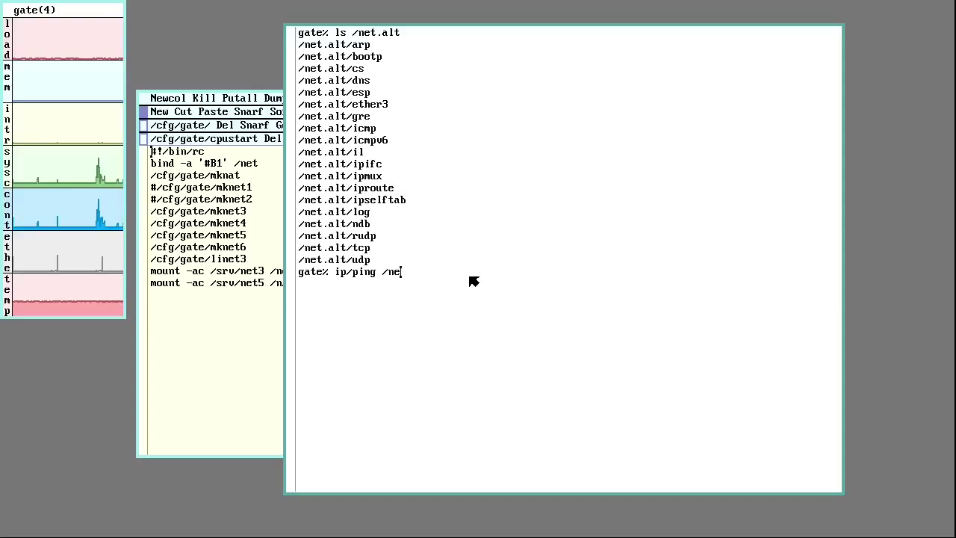
key("BackSpace")
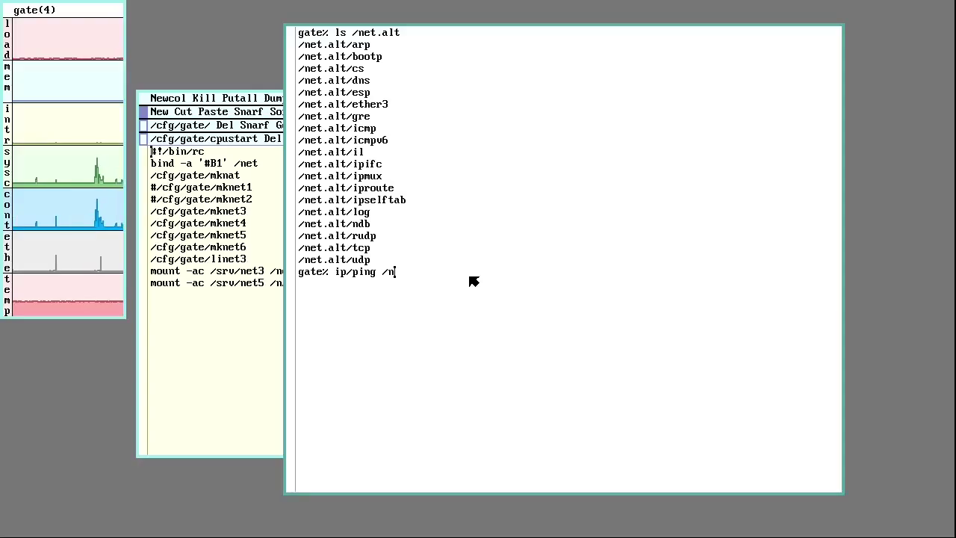
type("et")
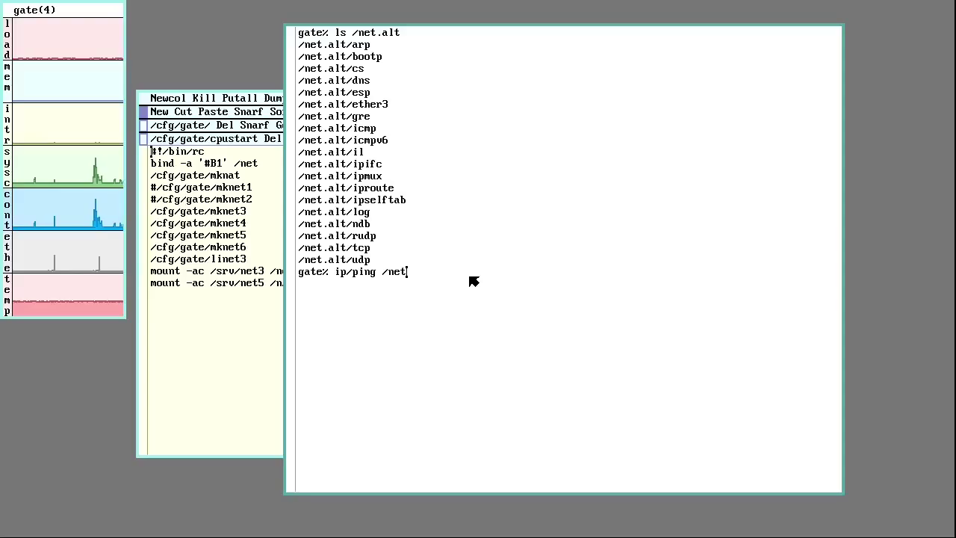
type(".")
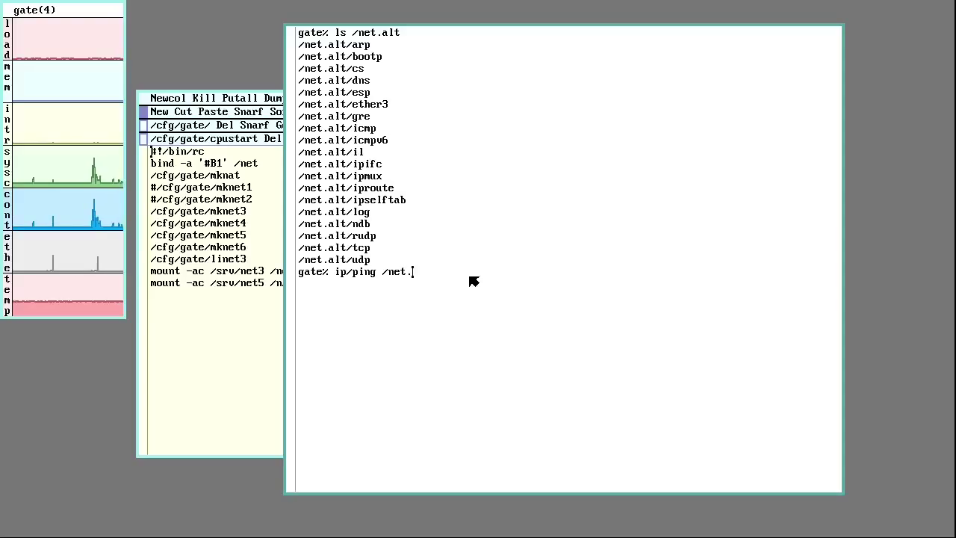
type("alt/")
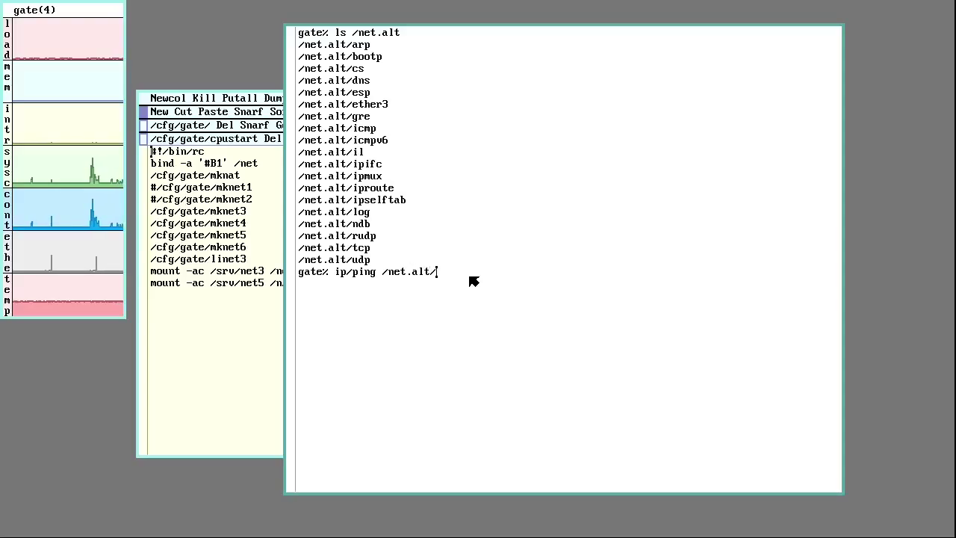
type("icmp!")
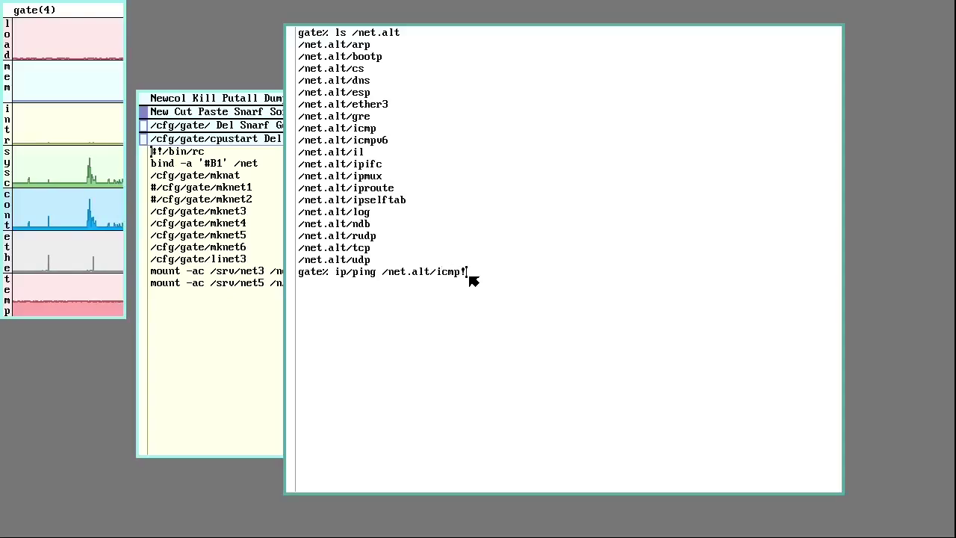
type("192.1")
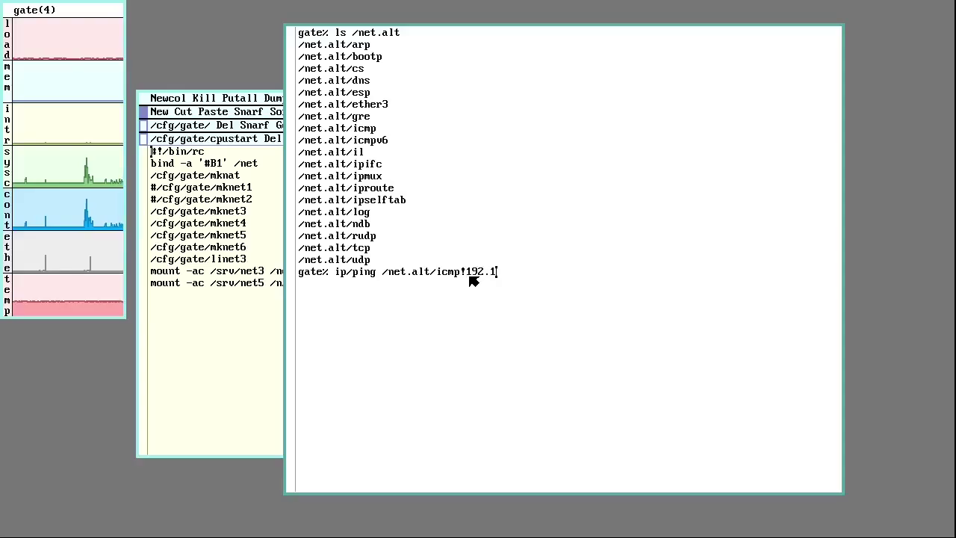
type("68.2.1")
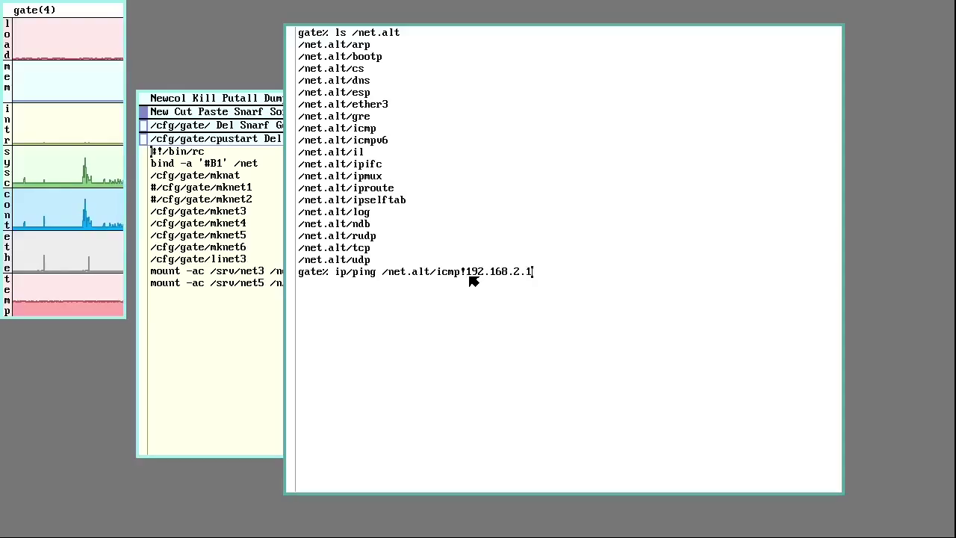
key("Return")
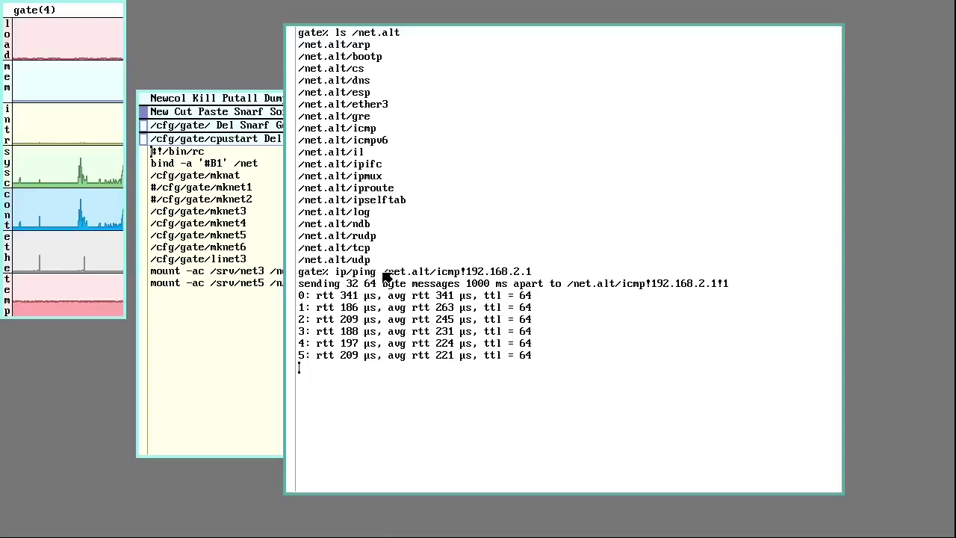
left_click_drag(383, 278, 429, 278)
left_click(558, 412)
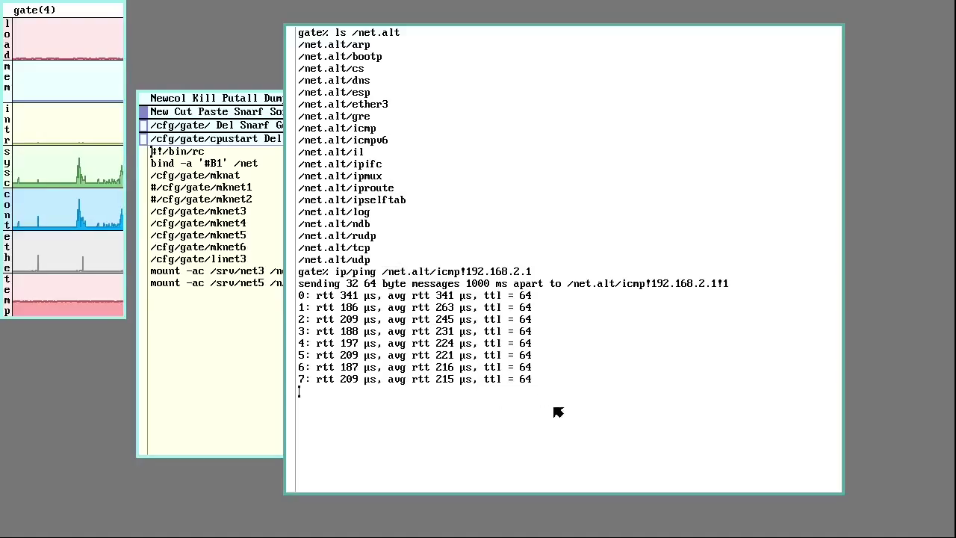
key("Delete")
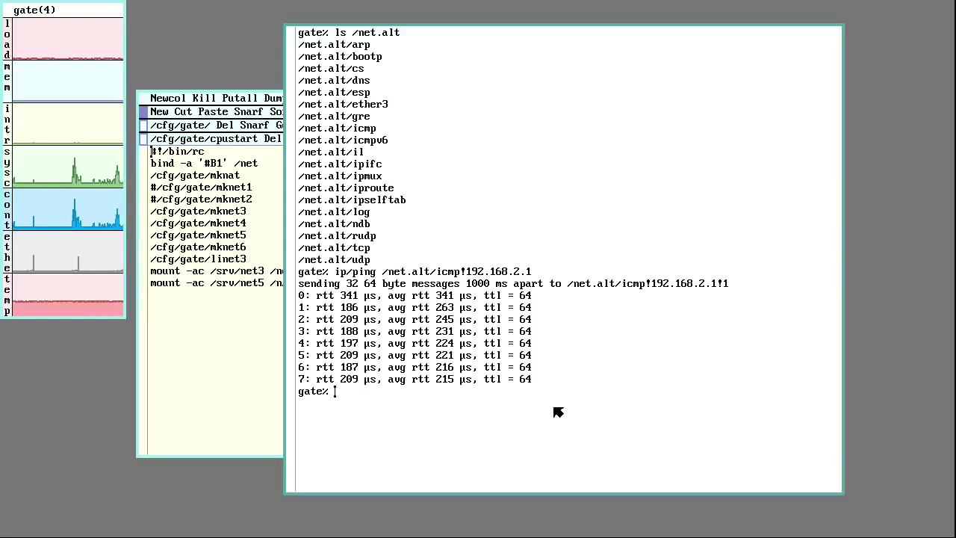
Step: Bind /net.alt over /net in this terminal and list the contents of /net
type("bind /")
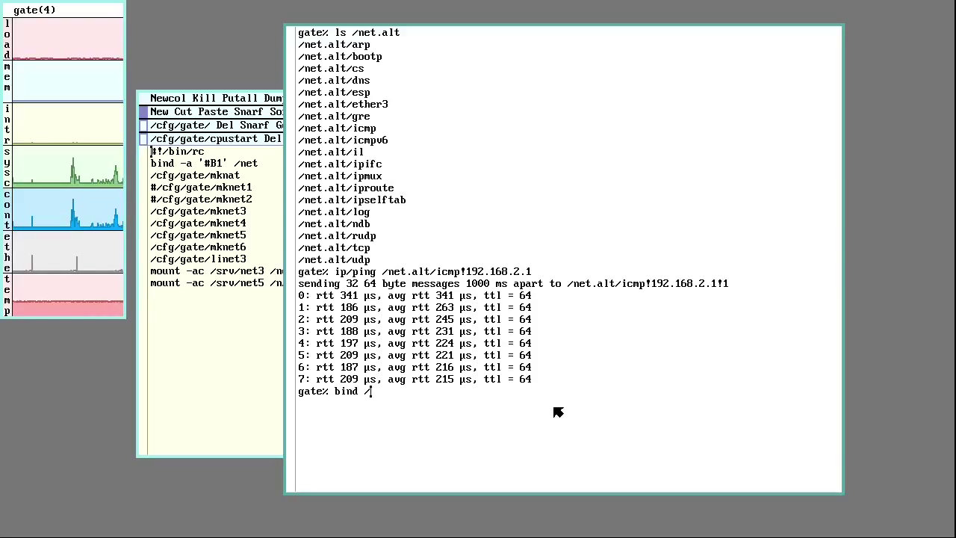
type("net.alt /")
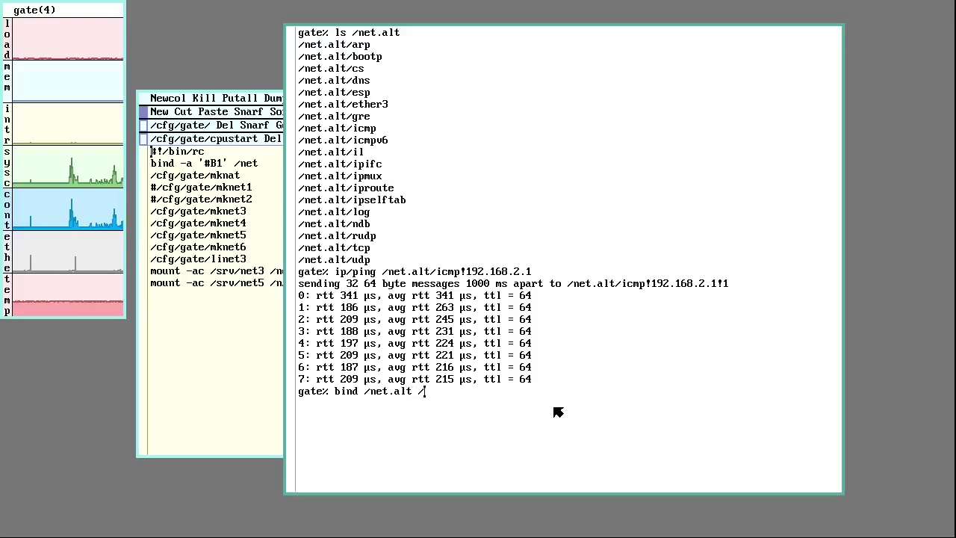
type("net")
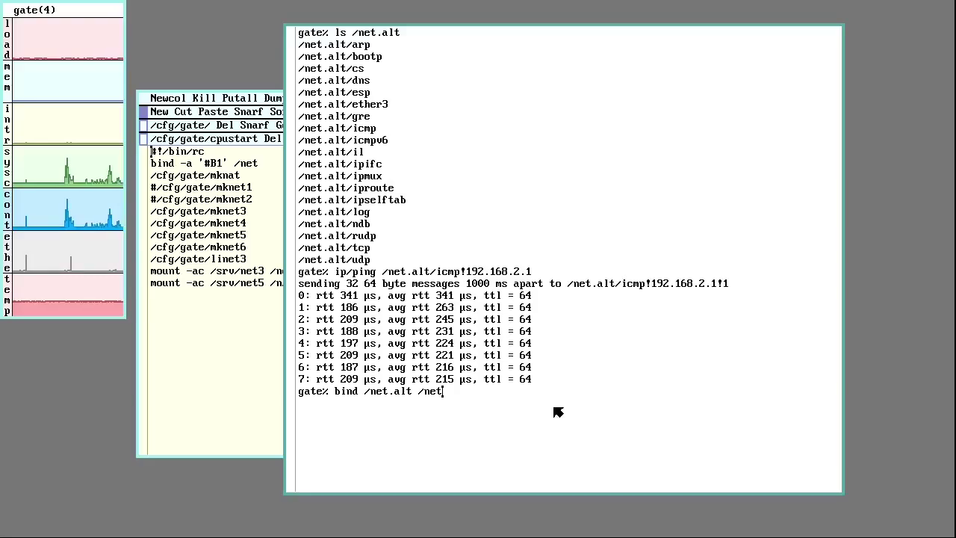
key("Return")
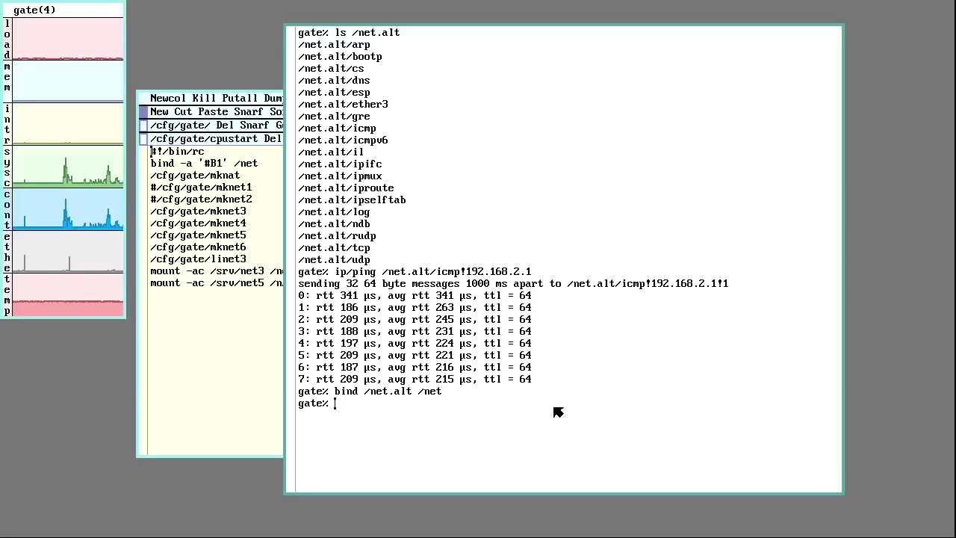
type("ls /net")
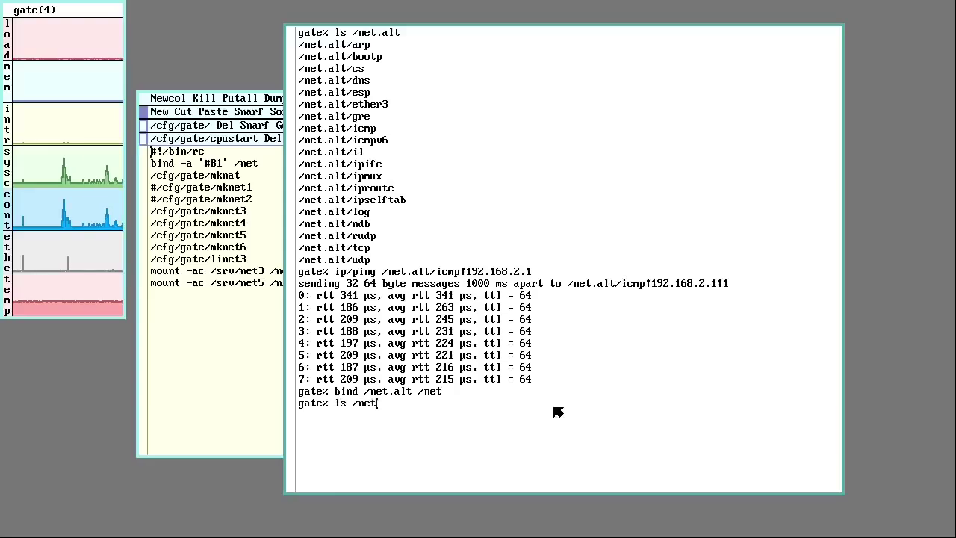
key("Return")
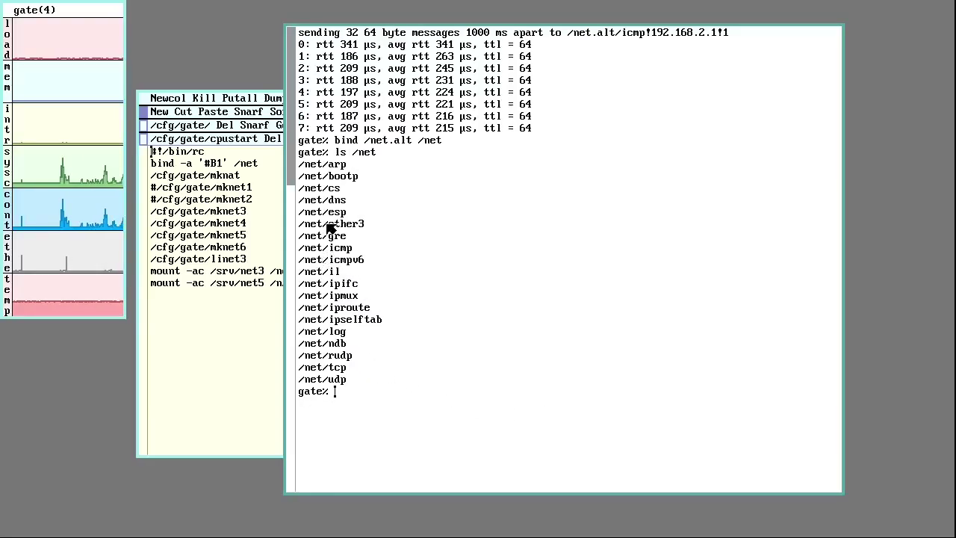
left_click_drag(323, 225, 376, 232)
left_click(406, 402)
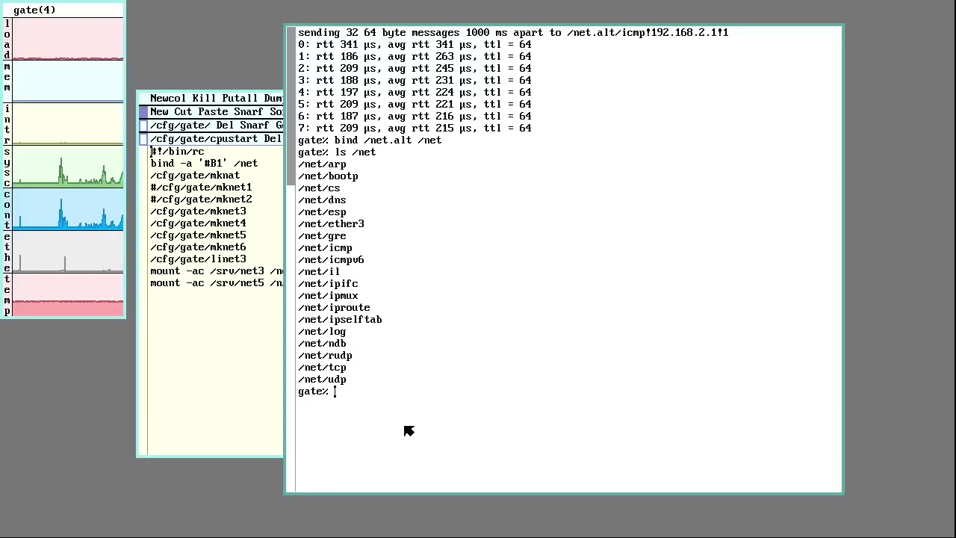
type("ip/ping ")
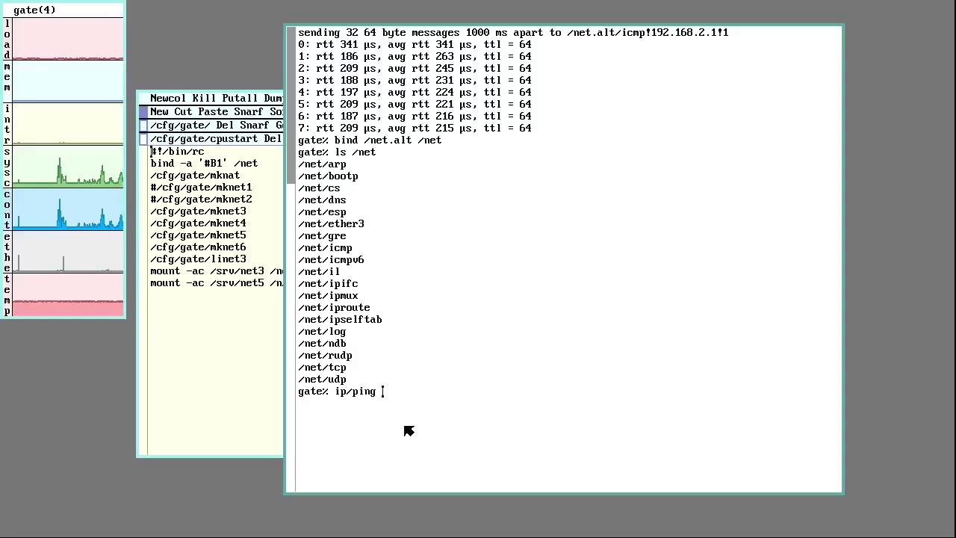
type("192.")
key("Return")
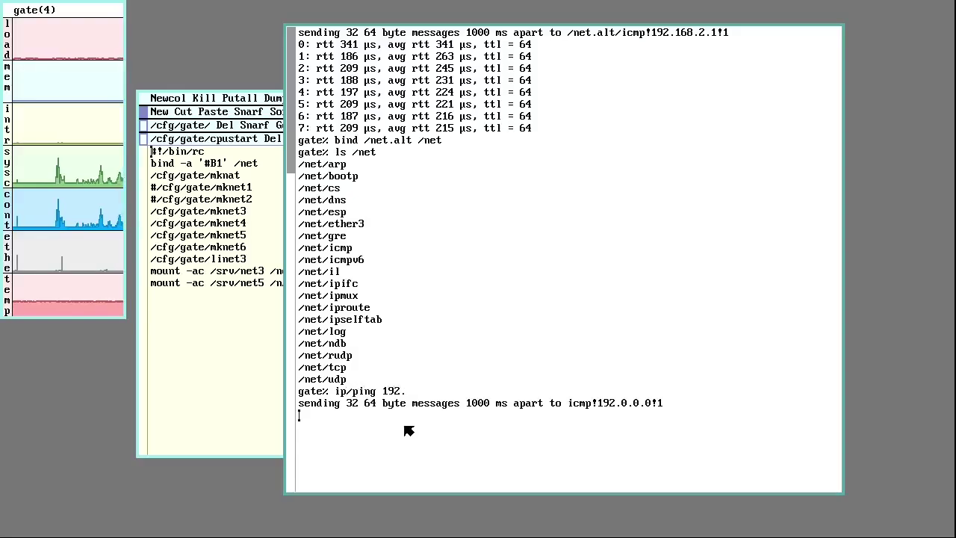
key("Delete")
Step: Ping 192.168.2.1 with ip/ping without giving a network path, and stop it after a few replies
type("ip")
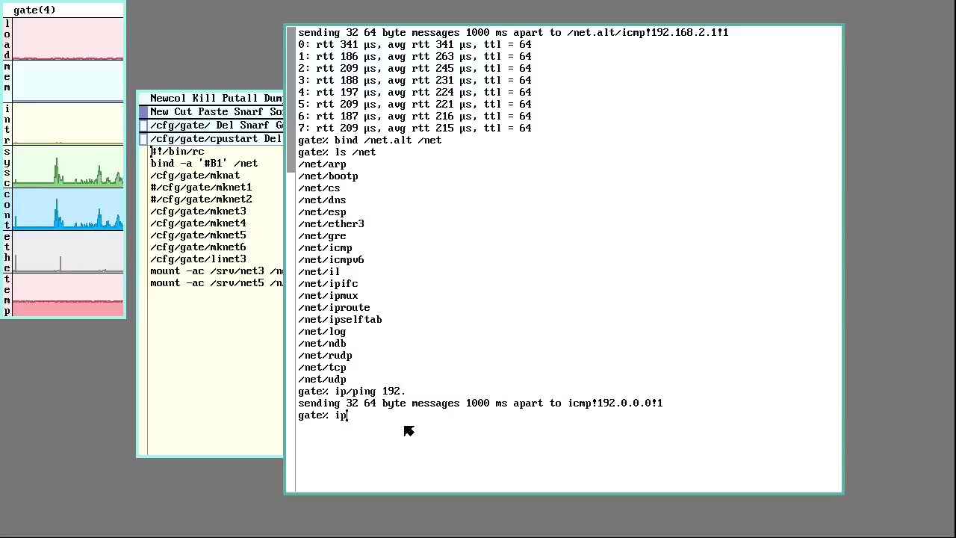
type("/ping 192")
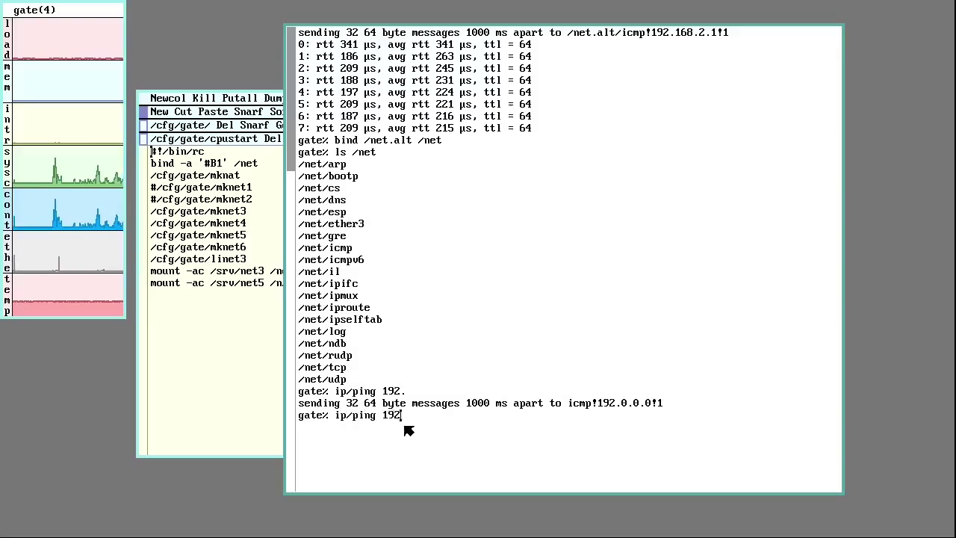
type(".168.2.1")
key("Return")
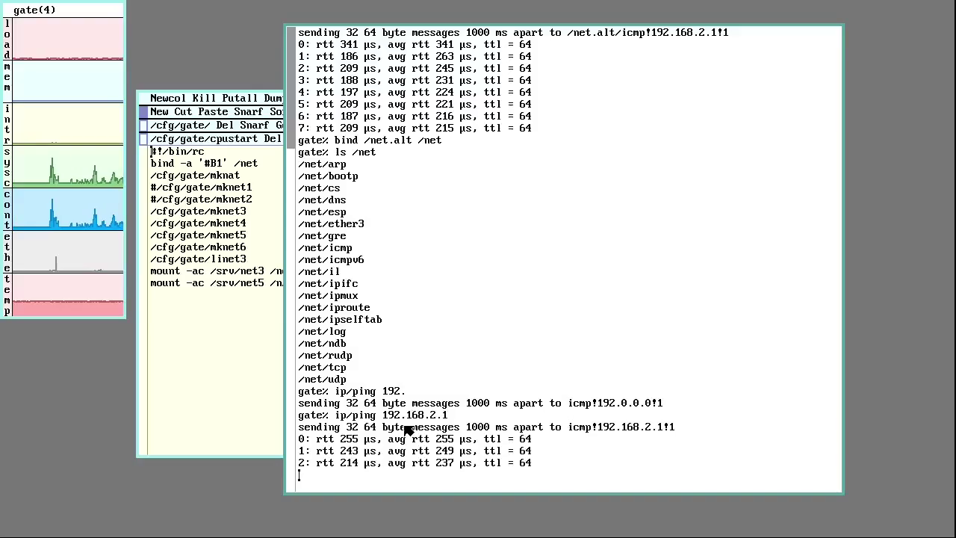
key("Delete")
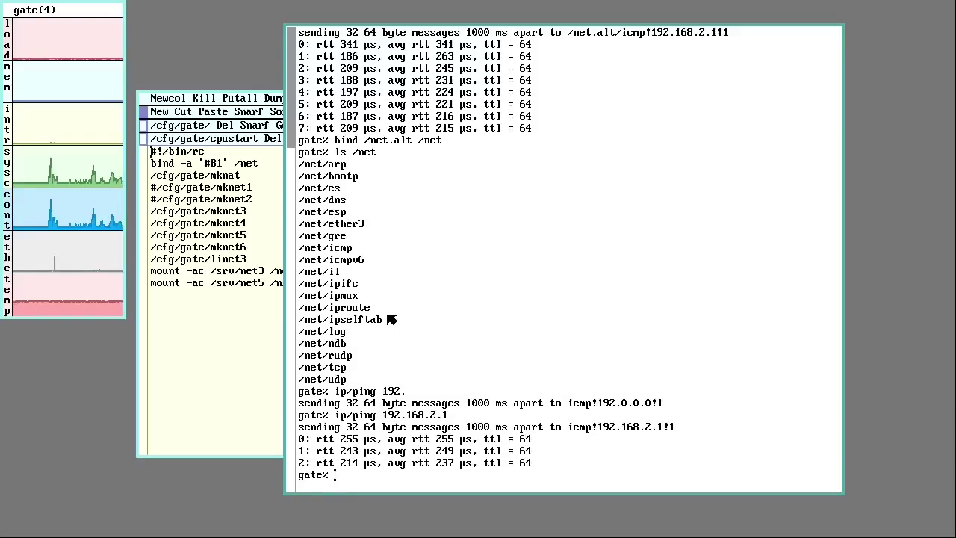
Step: Delete the terminal window that was used for the ping tests
right_click(242, 69)
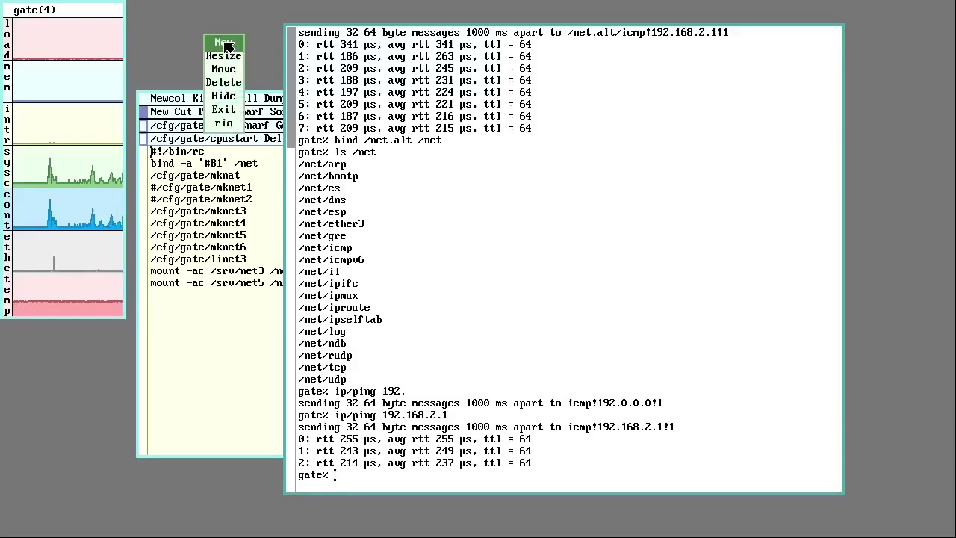
right_click(224, 82)
right_click(388, 77)
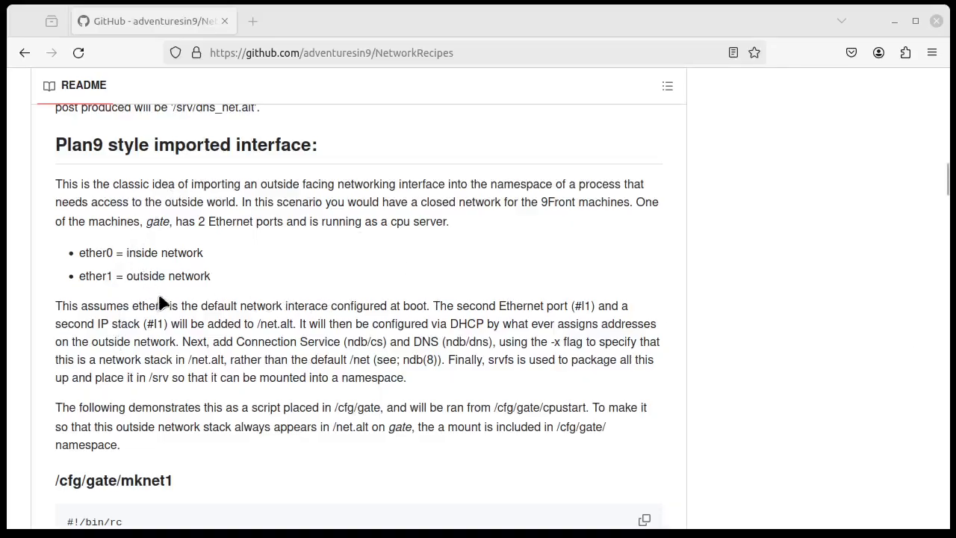
Step: Switch to the NetworkRecipes README in the browser and review the imported-interface mknet1, cpustart and namespace scripts
scroll(179, 302, "down", 3)
scroll(177, 303, "down", 1)
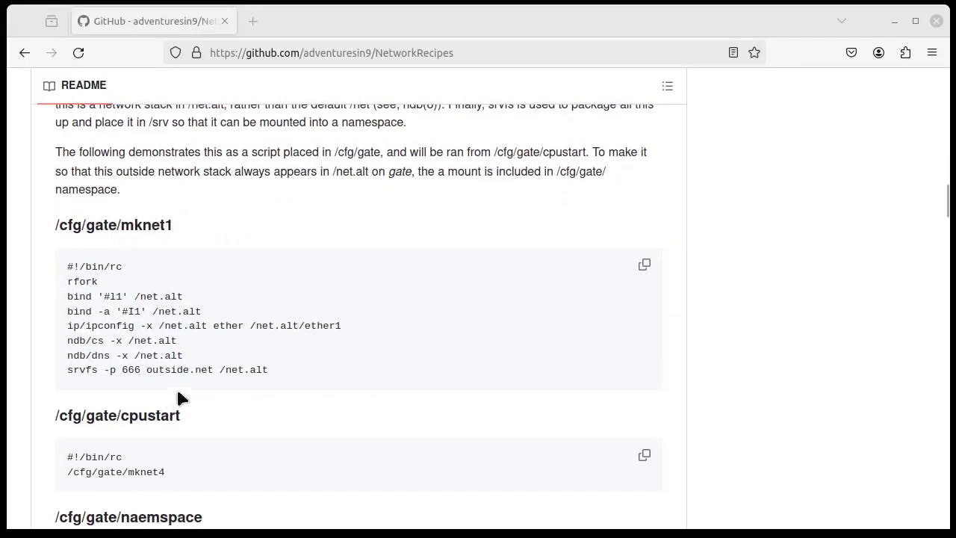
scroll(194, 389, "down", 1)
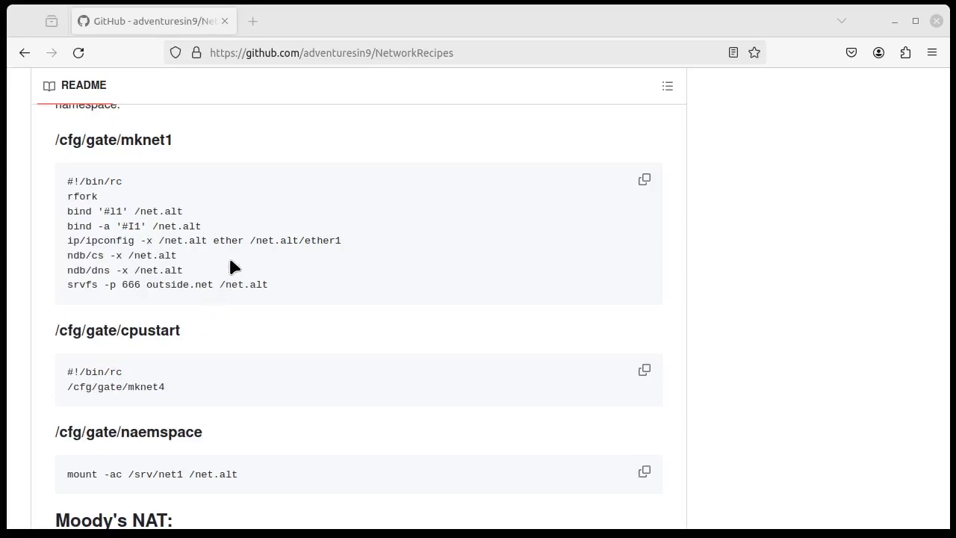
scroll(254, 328, "up", 3)
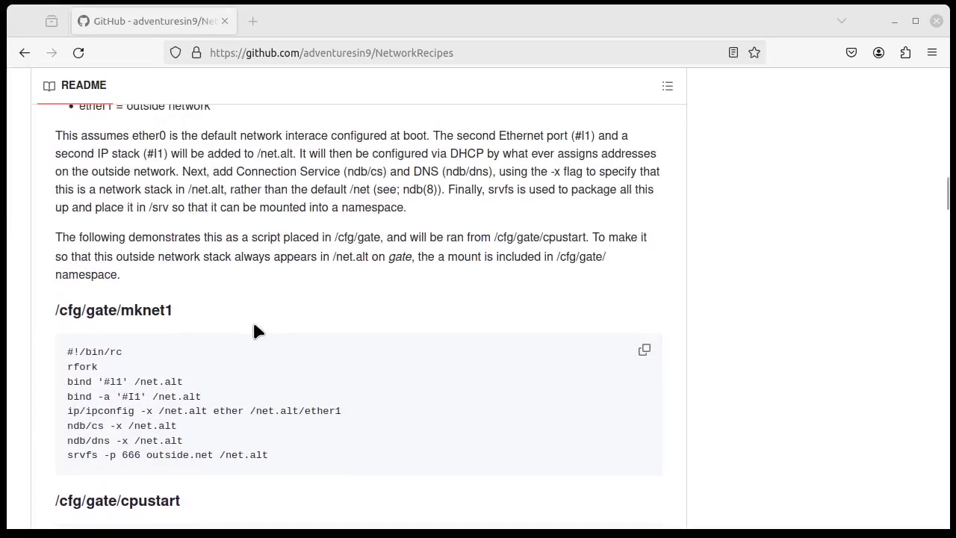
scroll(231, 324, "down", 4)
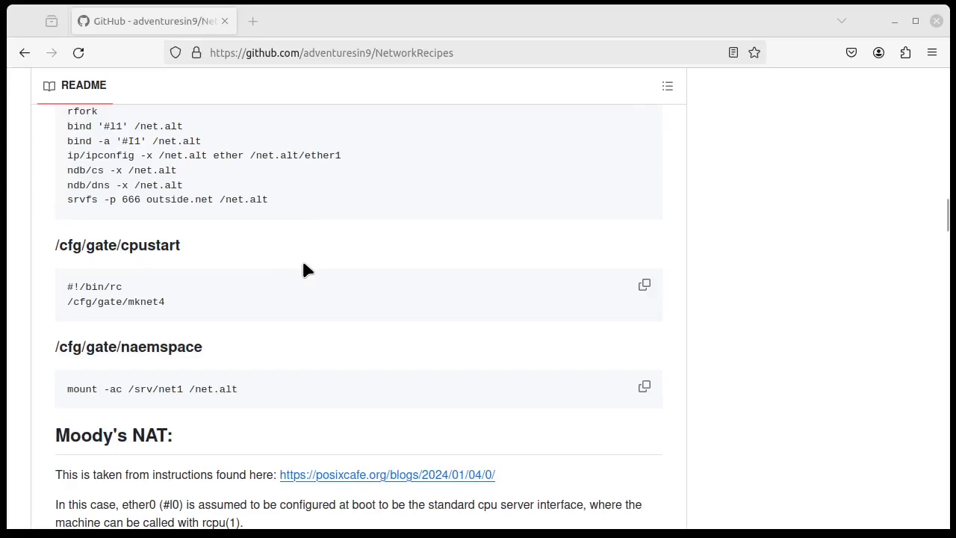
scroll(313, 316, "down", 4)
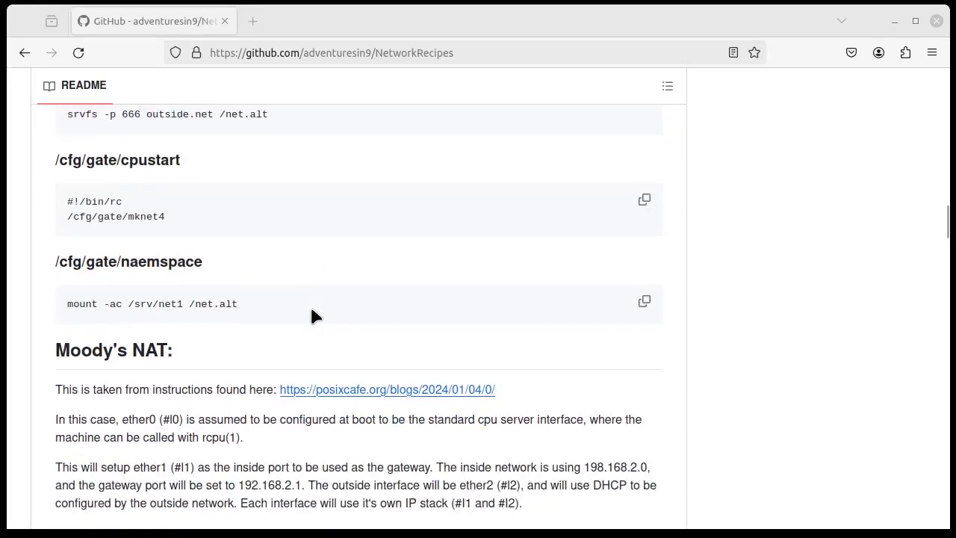
Step: Read the Moody's NAT introduction and examine the inside and outside bind lines at the start of the mknat script
scroll(336, 291, "down", 4)
scroll(336, 284, "up", 2)
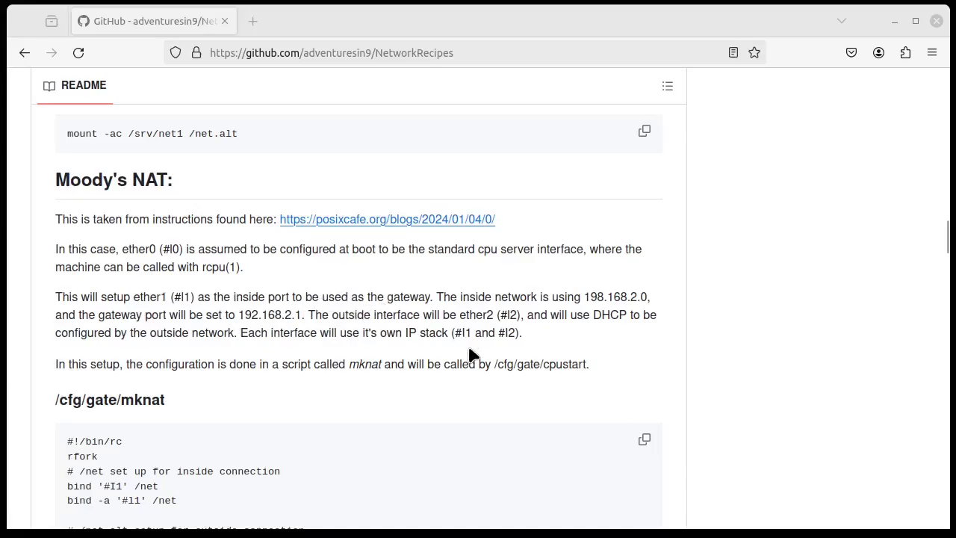
scroll(470, 354, "down", 8)
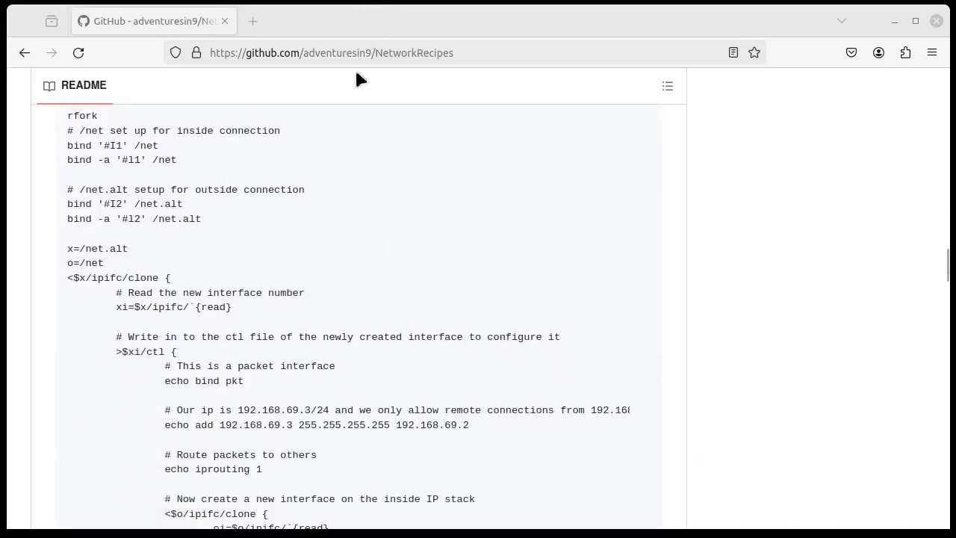
scroll(271, 192, "up", 2)
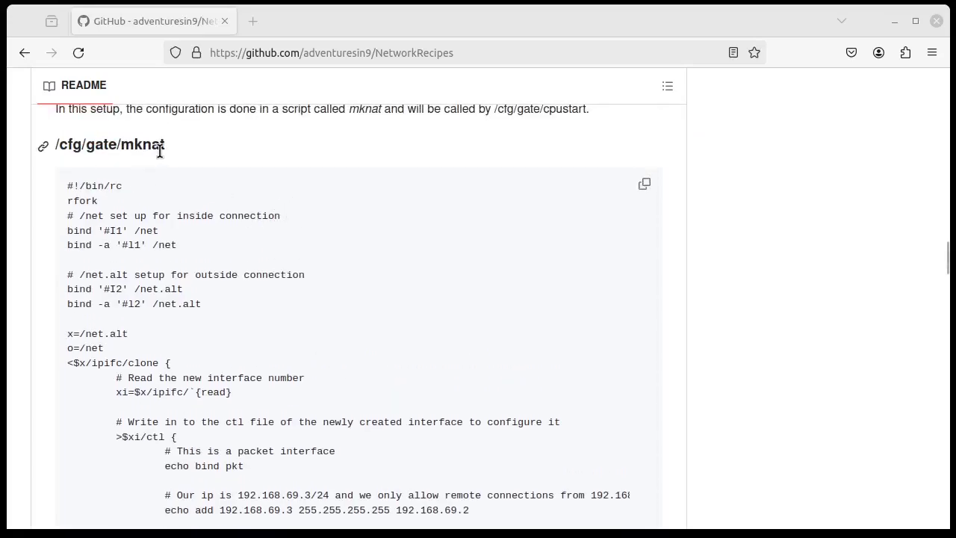
double_click(114, 232)
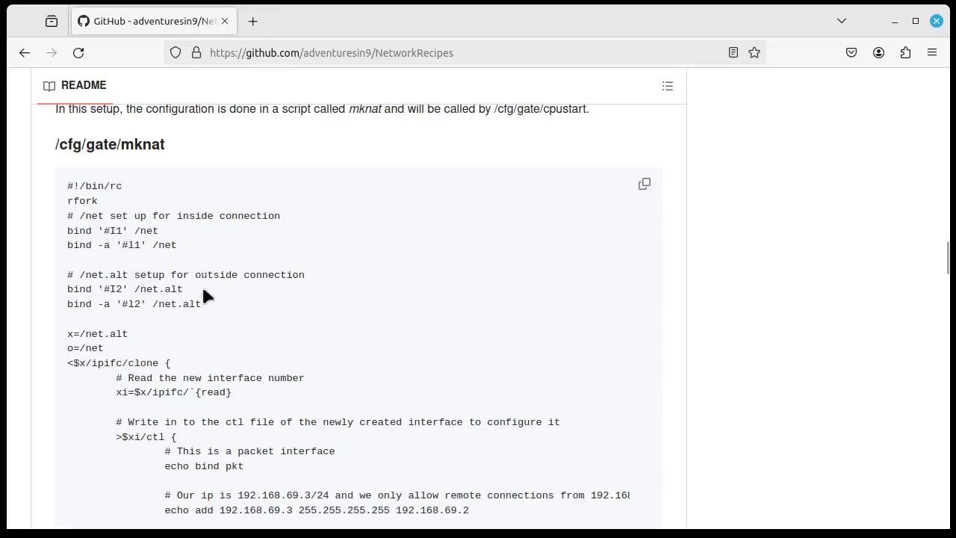
double_click(112, 290)
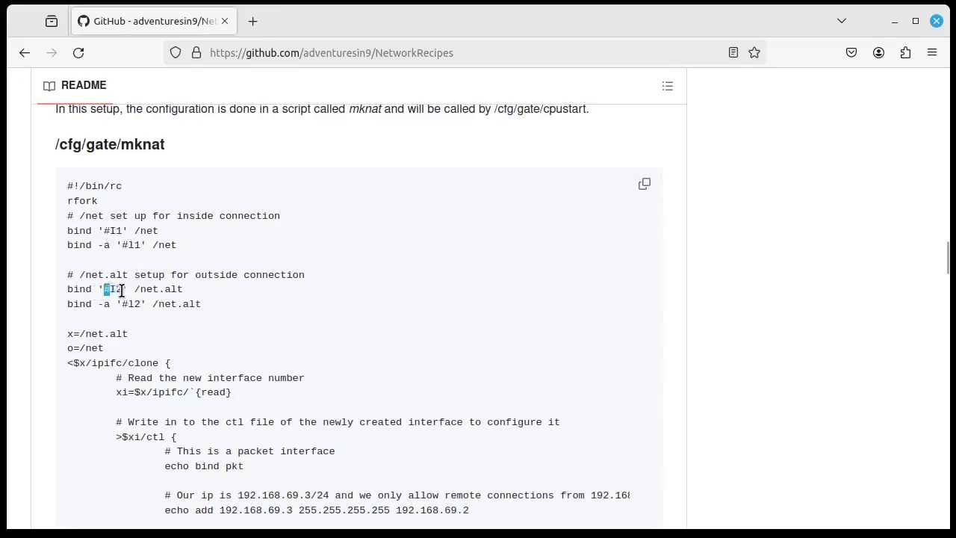
left_click(194, 317)
scroll(221, 324, "down", 4)
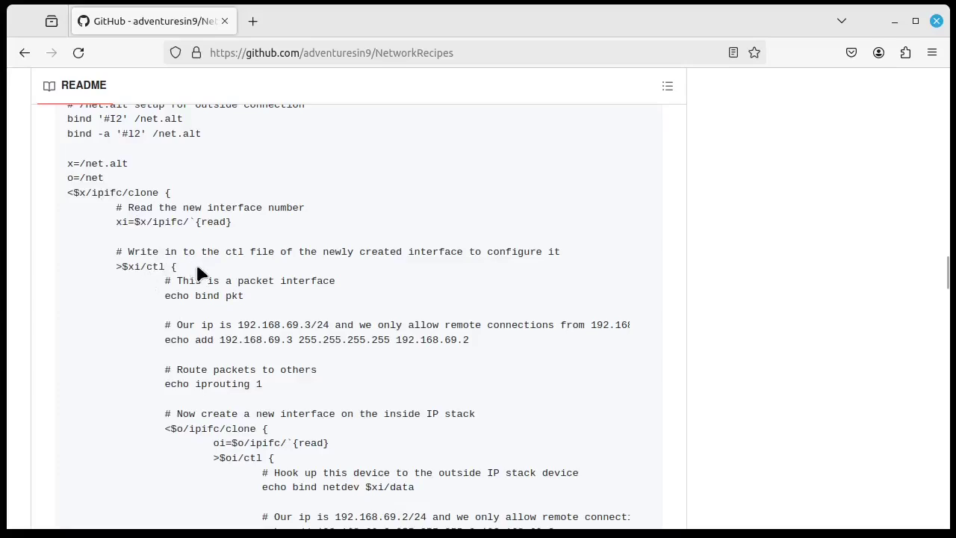
Step: Examine the rest of the README's mknat script, including the -t option of ip/ipconfig, and the cpustart and /lib/ndb/local entries
scroll(199, 272, "down", 2)
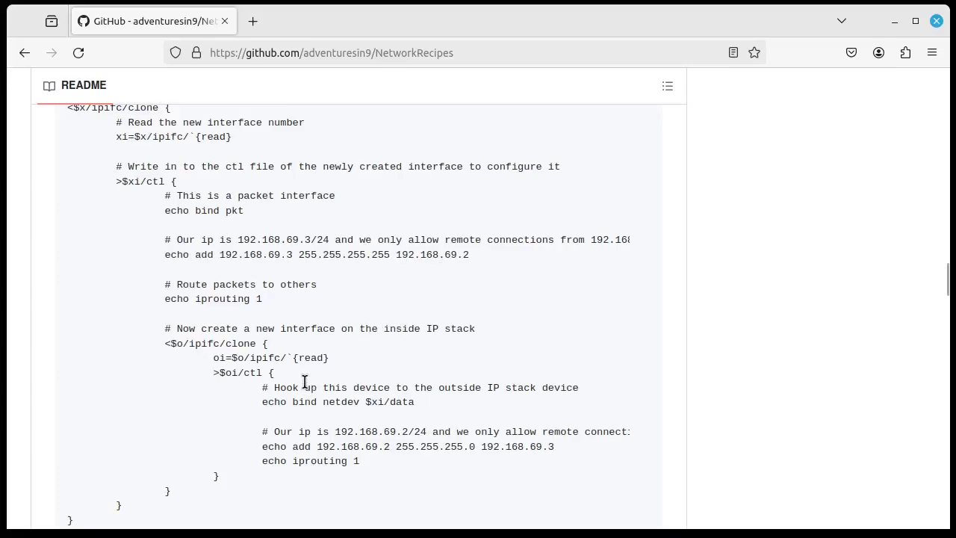
scroll(303, 396, "down", 4)
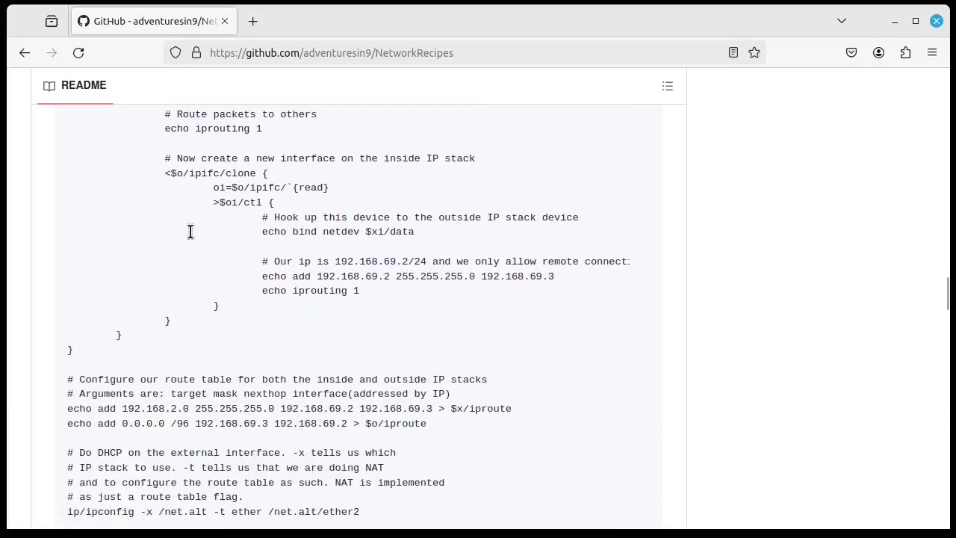
scroll(214, 439, "down", 4)
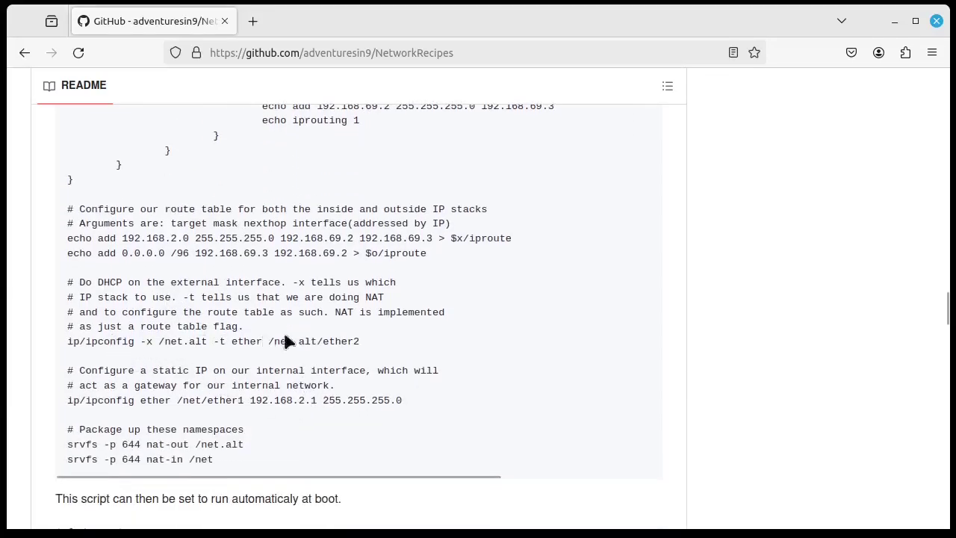
double_click(219, 344)
left_click(242, 346)
scroll(331, 338, "down", 2)
scroll(306, 320, "down", 3)
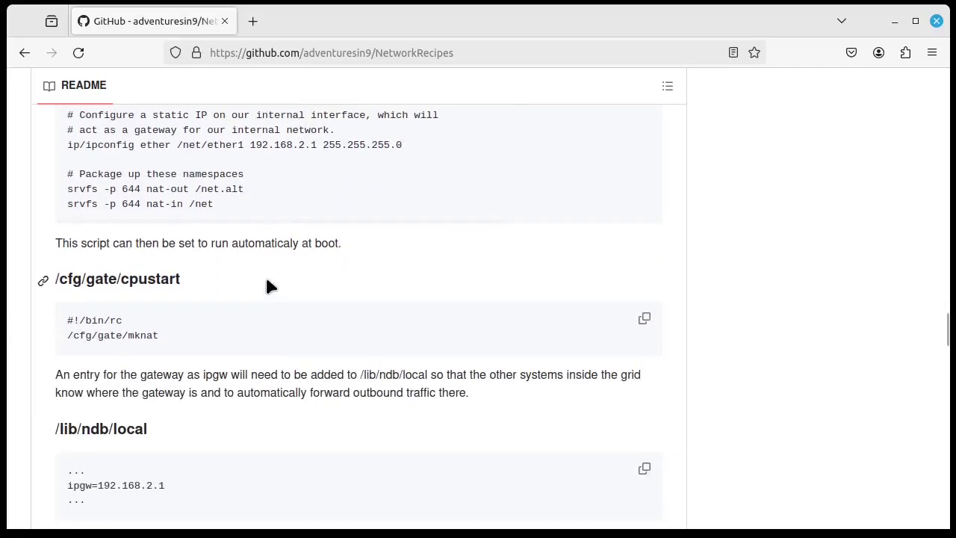
scroll(271, 284, "up", 3)
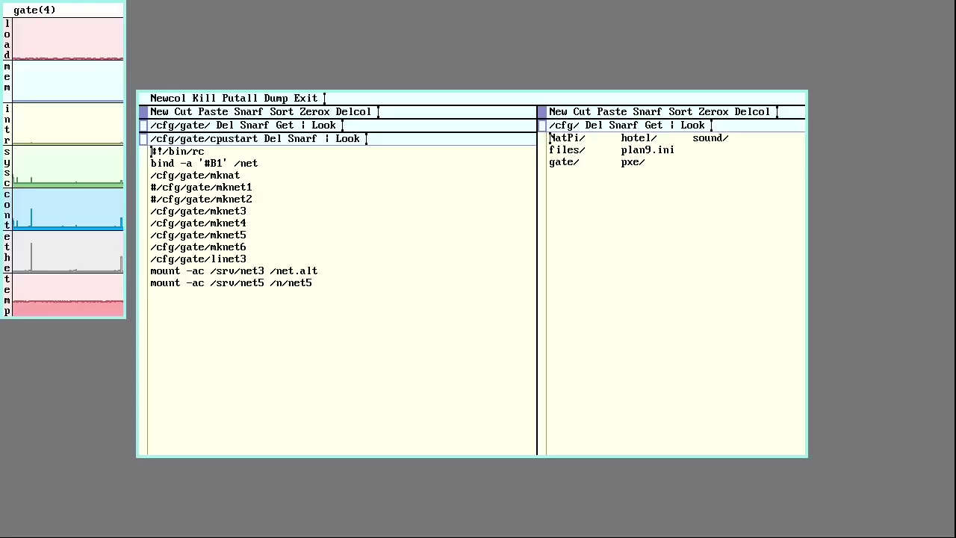
Step: On the Plan 9 desktop, open /cfg/gate/mknat from the cpustart file and enlarge the editor window and its script column
right_click(231, 177)
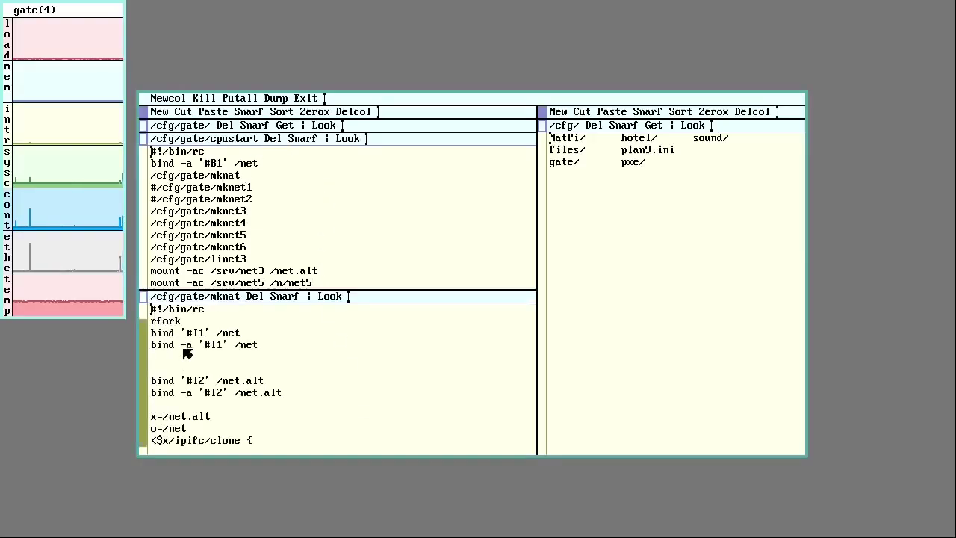
left_click_drag(150, 299, 254, 211)
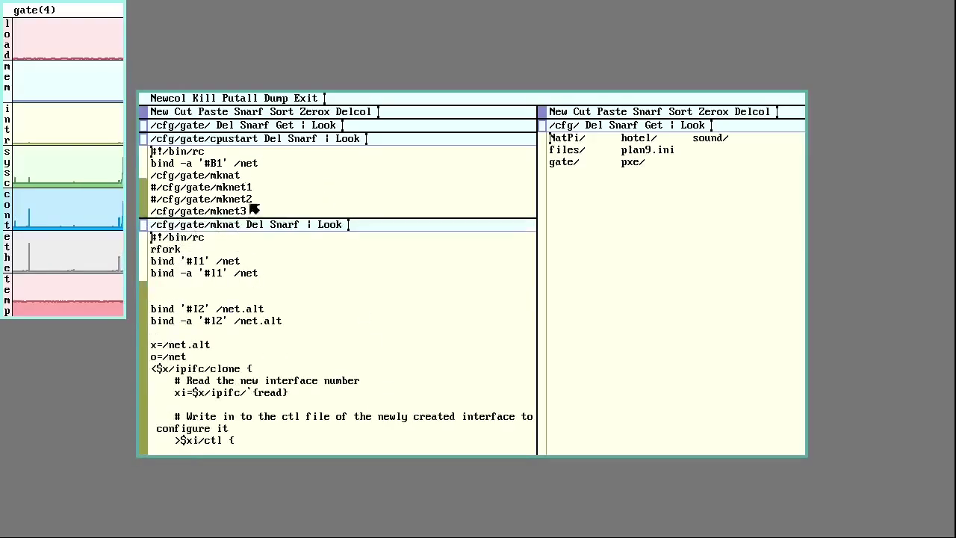
left_click(147, 226)
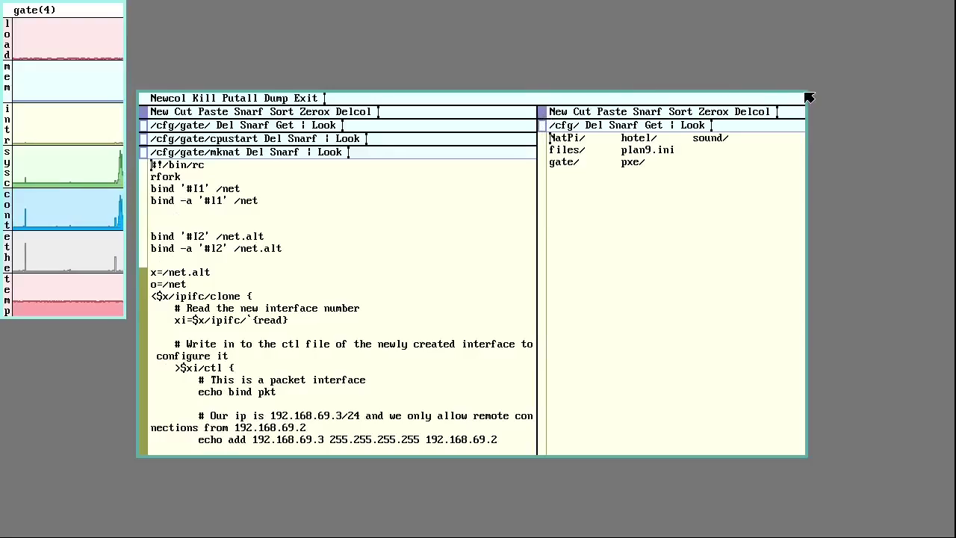
left_click_drag(803, 95, 906, 26)
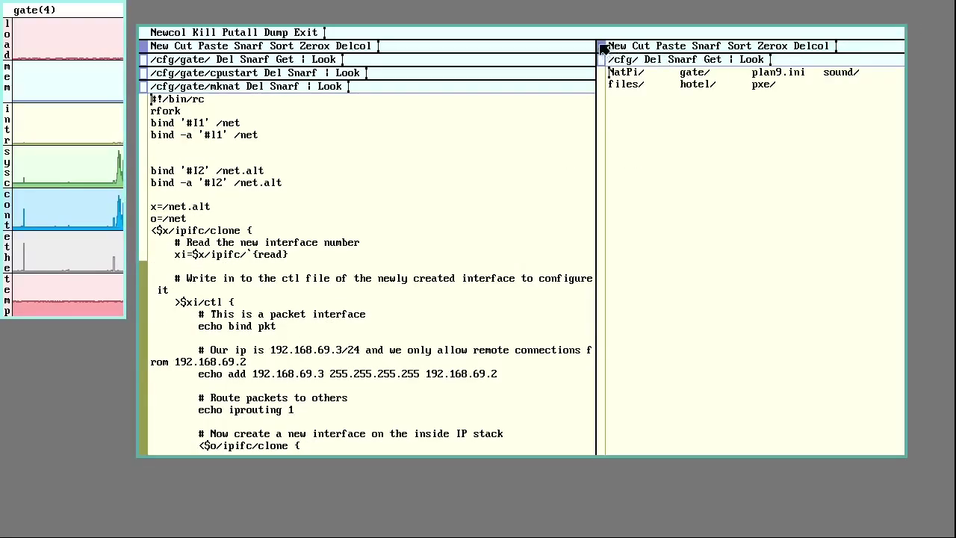
left_click_drag(736, 44, 740, 45)
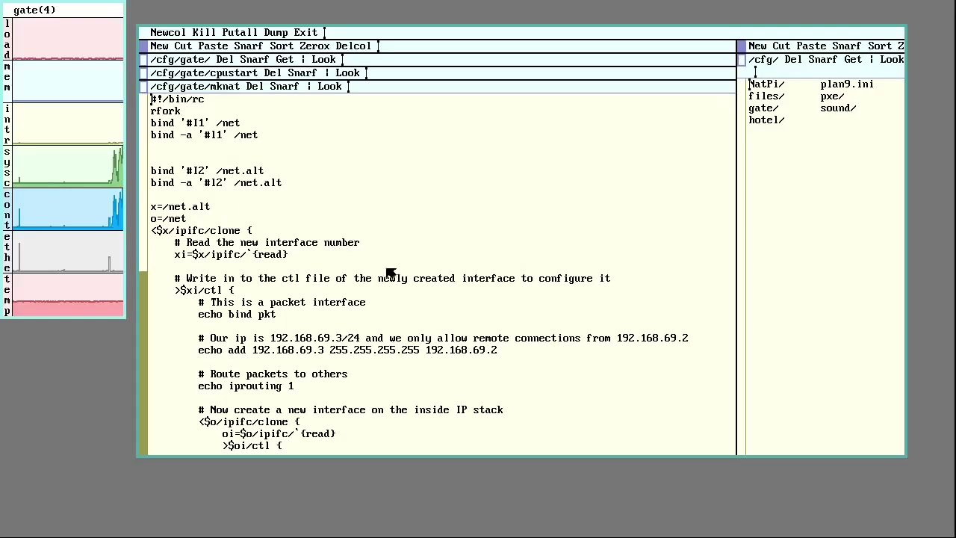
Step: Examine the mknat script through to its end and highlight the 10.0.0.1 address in the /net/ether1 ipconfig line
scroll(391, 278, "down", 3)
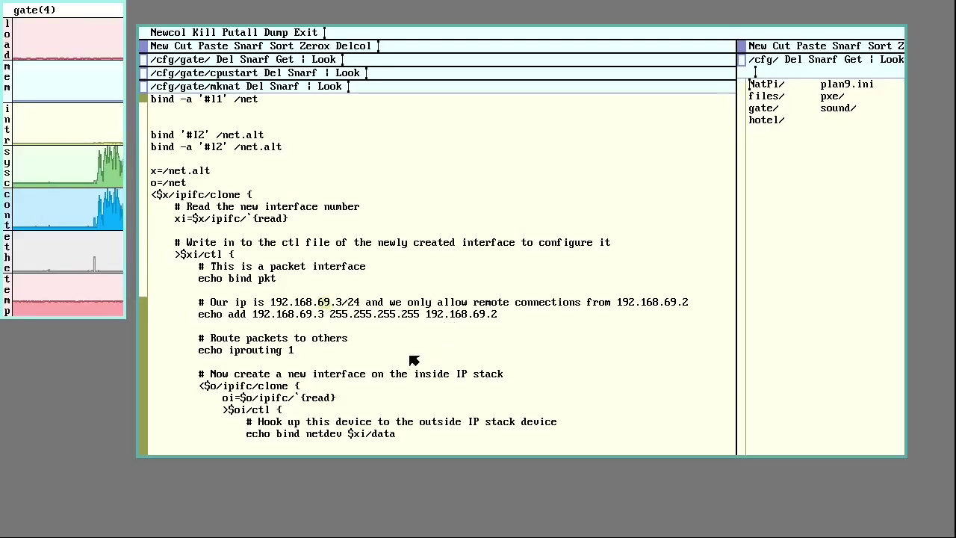
scroll(411, 359, "down", 1)
scroll(379, 314, "down", 1)
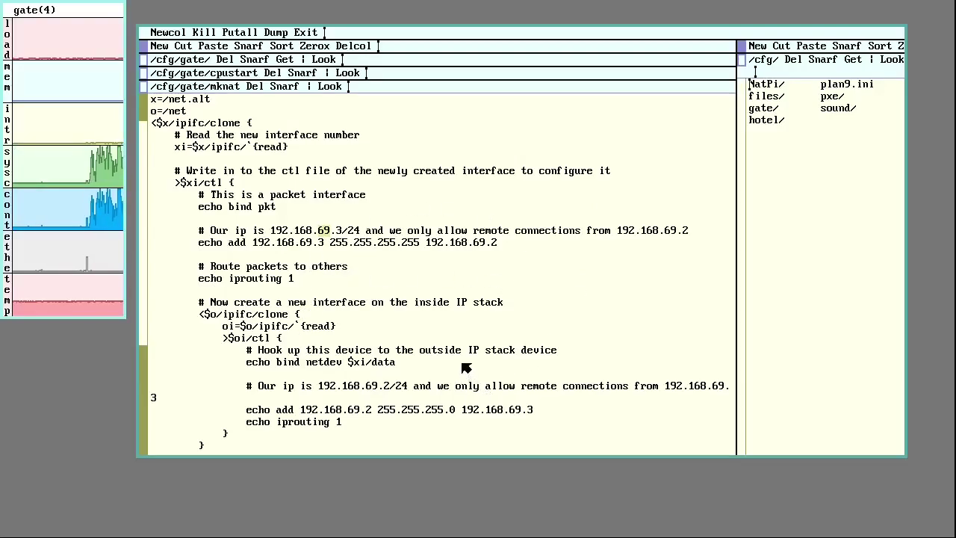
scroll(464, 362, "down", 5)
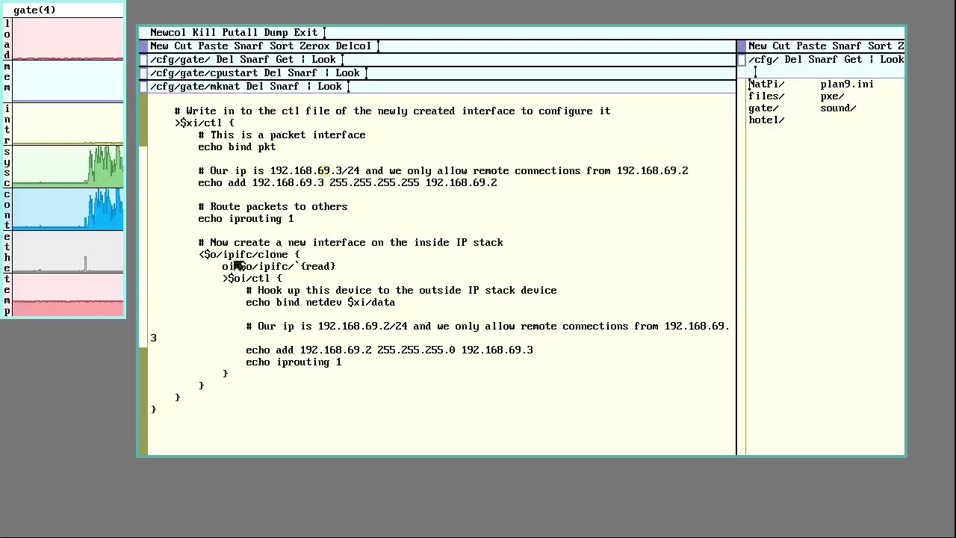
scroll(225, 351, "down", 10)
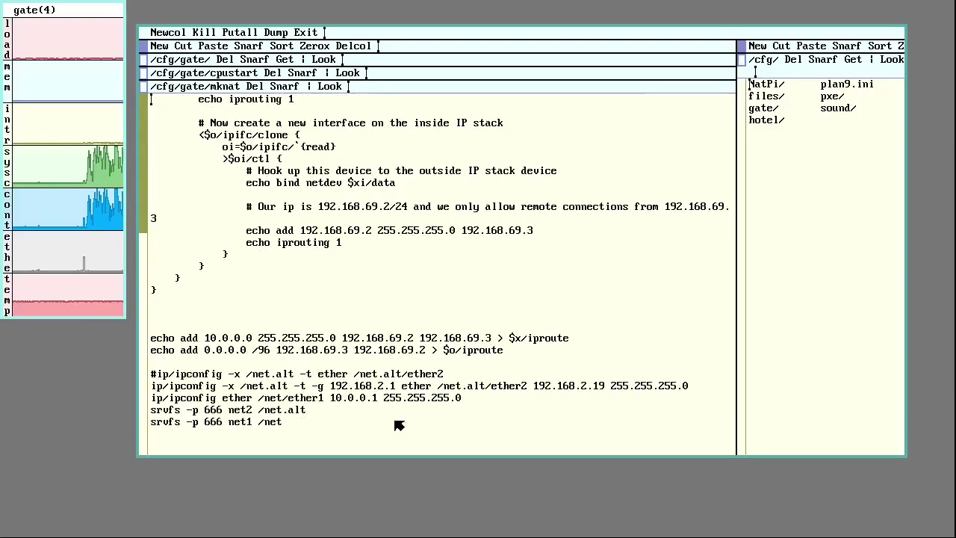
scroll(355, 433, "down", 5)
left_click_drag(331, 338, 381, 338)
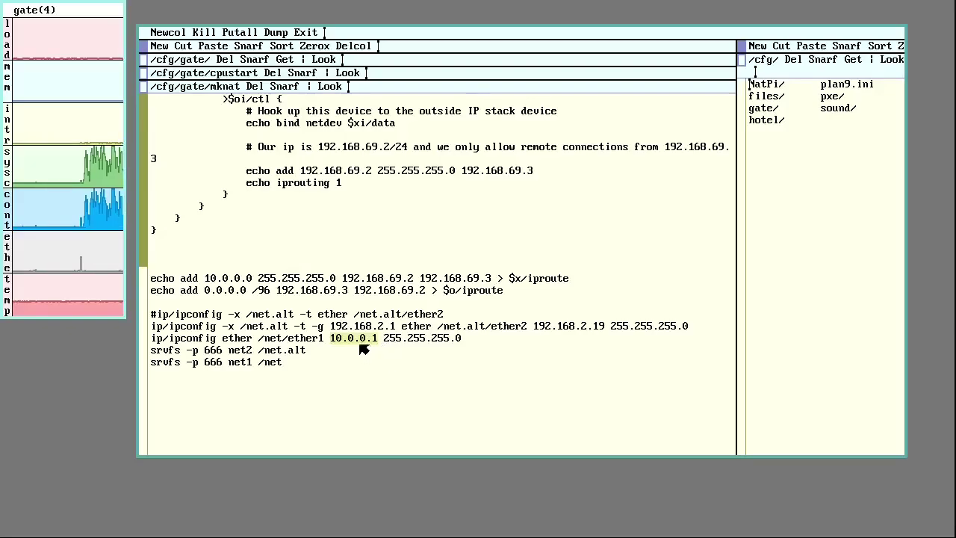
Step: Print /lib/ndb/local with cat in a large new terminal window and highlight its ipgw=10.0.0.1 entry
right_click(314, 23)
right_click(314, 51)
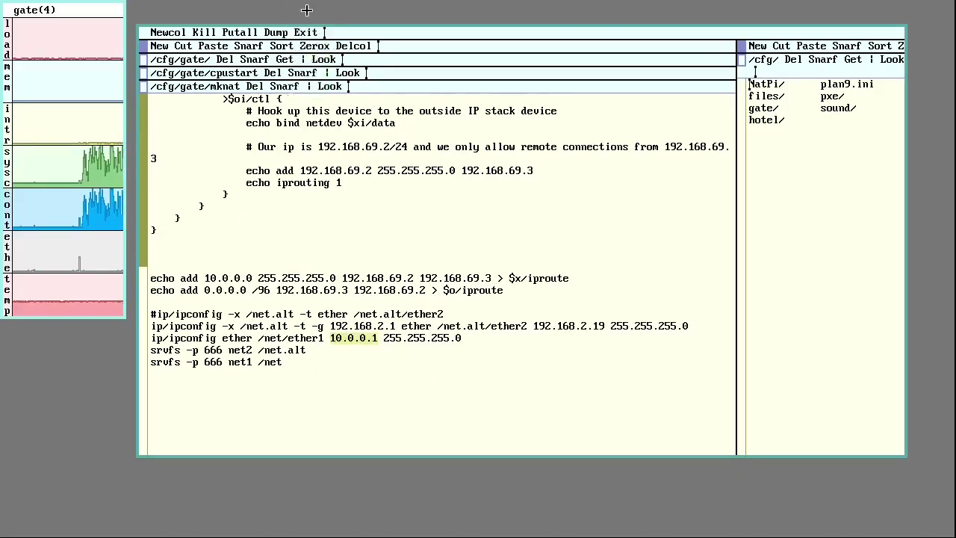
left_click_drag(279, 11, 871, 513)
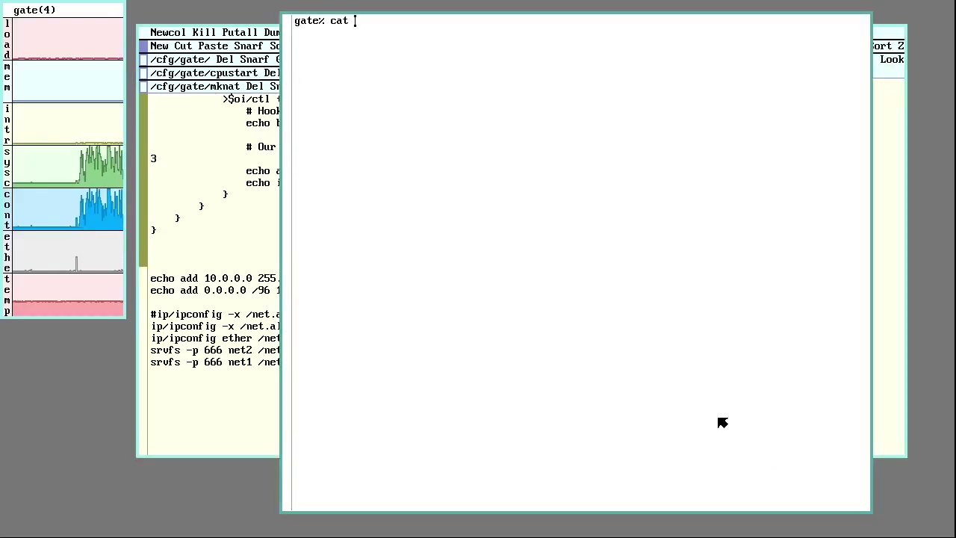
type("lib")
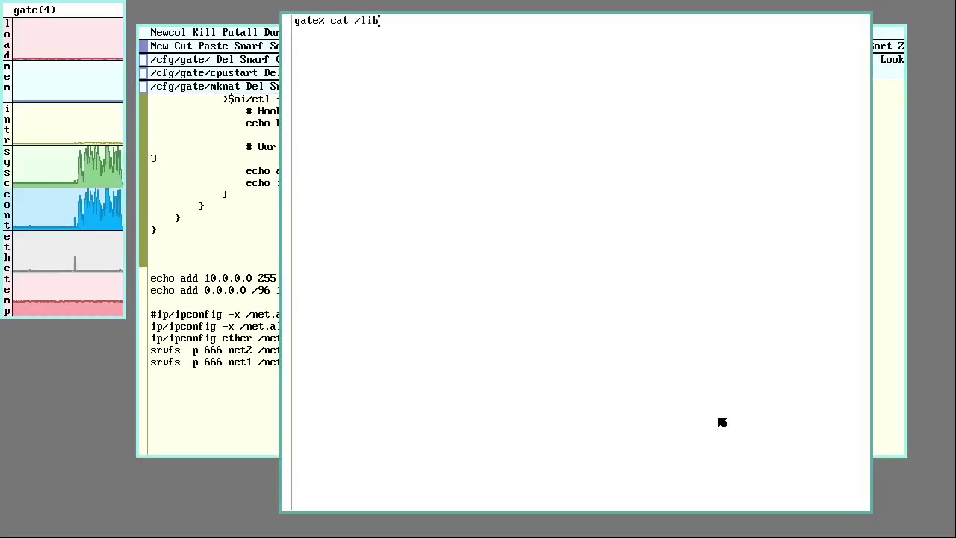
type("/ndb/")
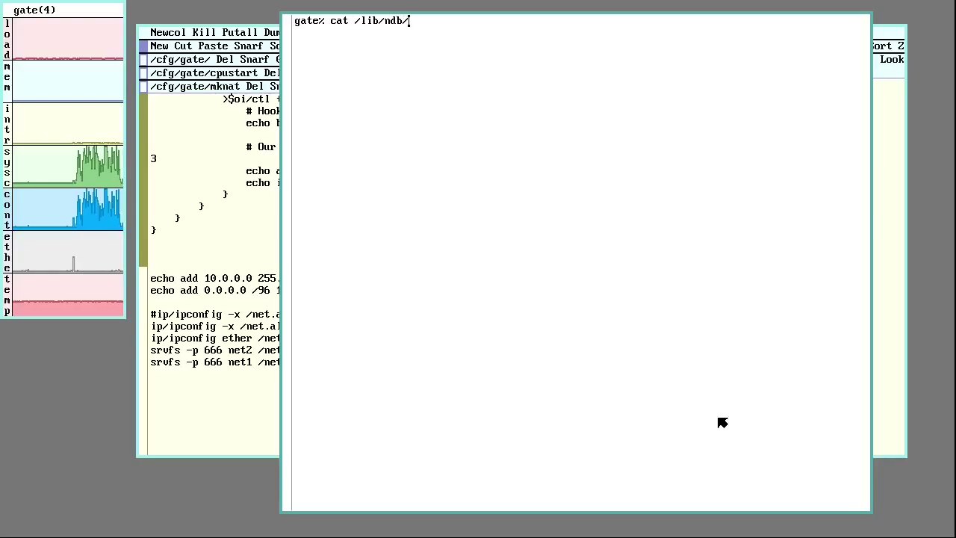
type("local")
key("Return")
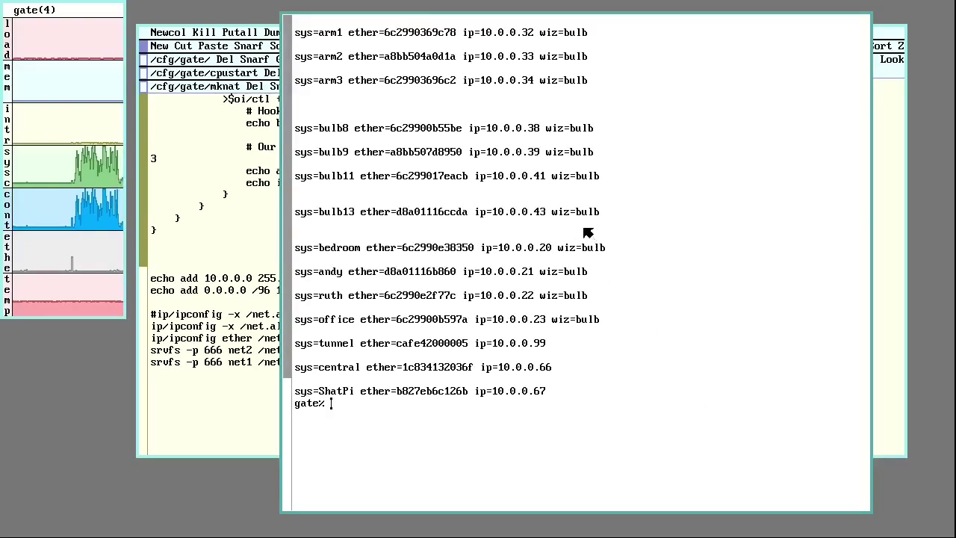
scroll(794, 231, "up", 10)
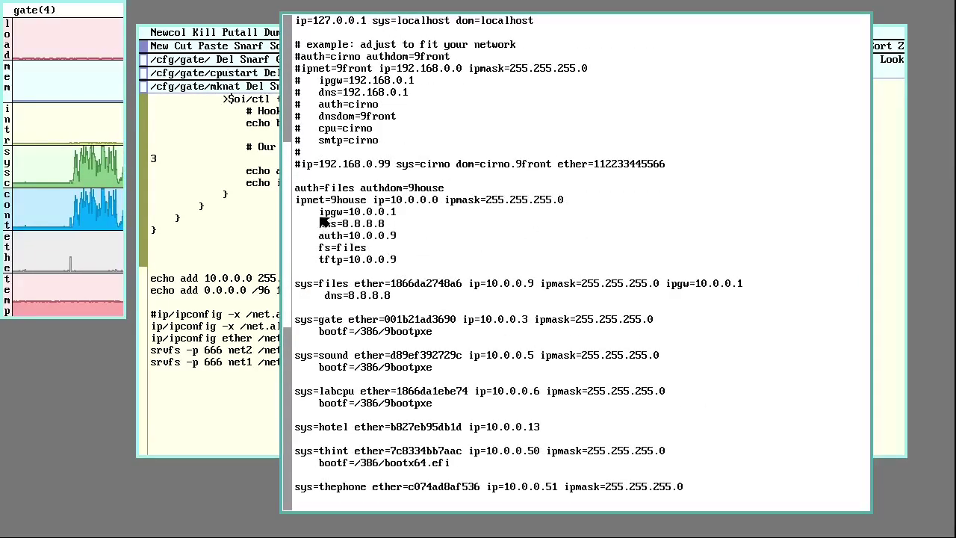
left_click_drag(320, 212, 396, 214)
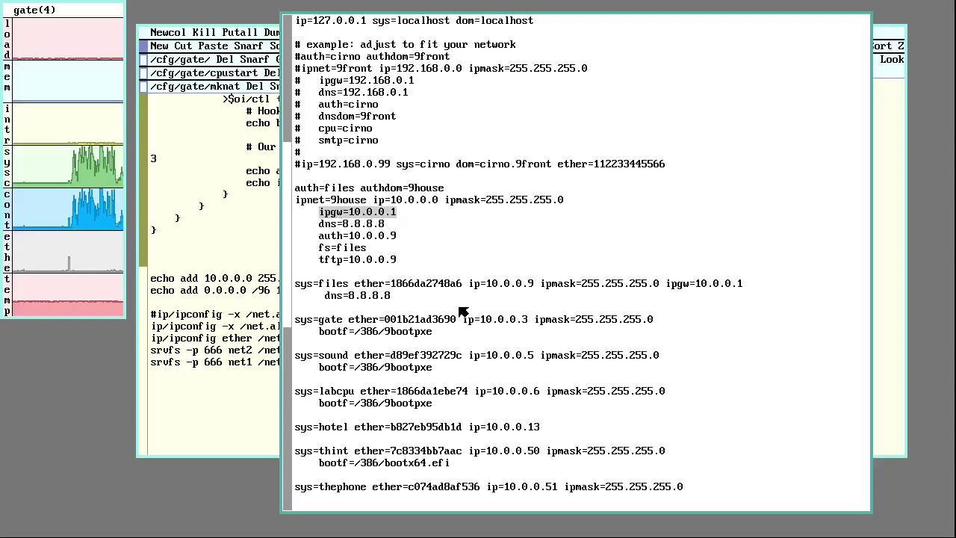
Step: Highlight the ipgw and dns=8.8.8.8 entries of the 9house ipnet in the /lib/ndb/local listing, and delete that terminal window
double_click(328, 212)
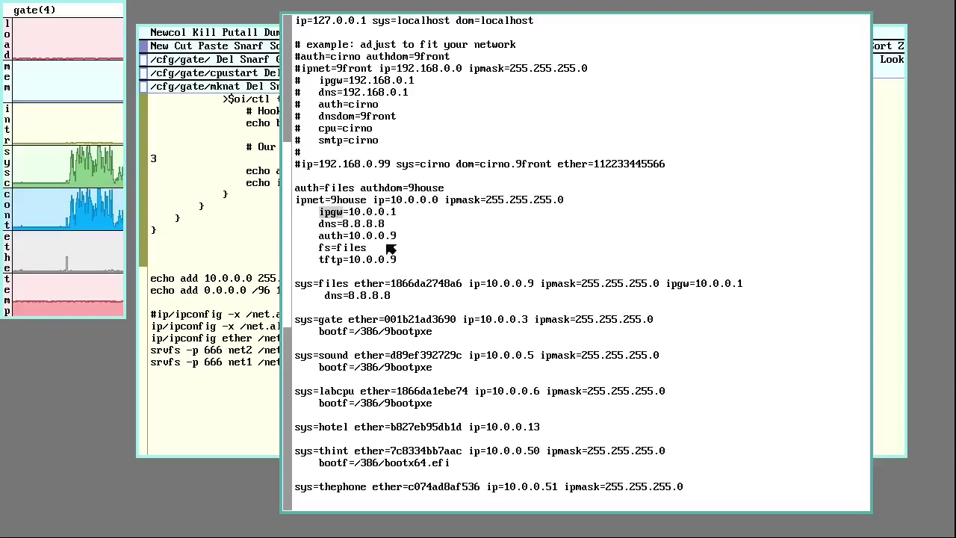
left_click(331, 213)
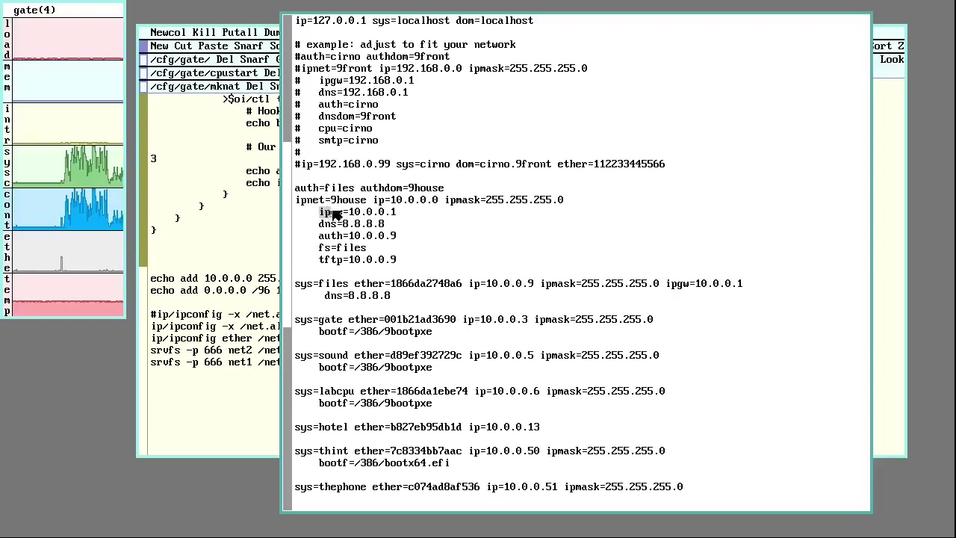
left_click_drag(320, 212, 404, 218)
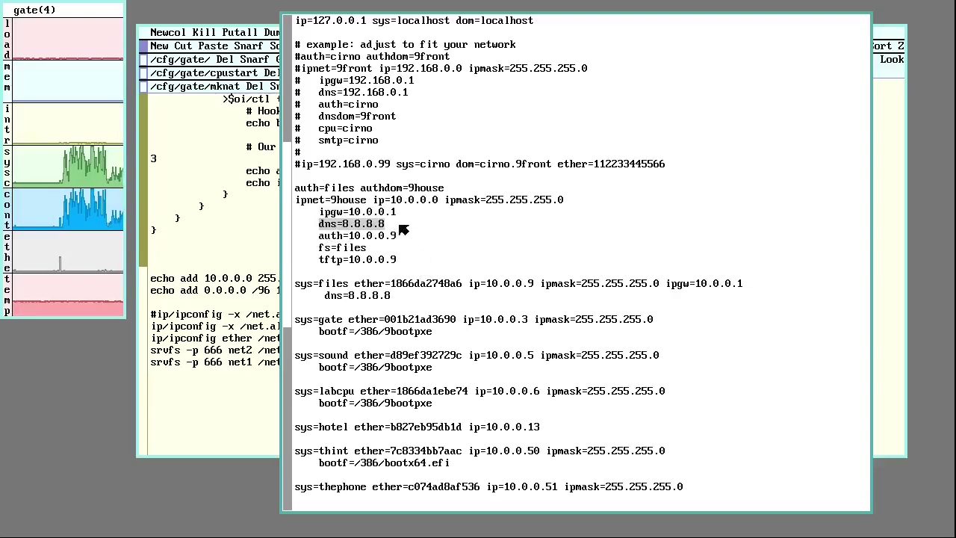
left_click(419, 239)
right_click(236, 19)
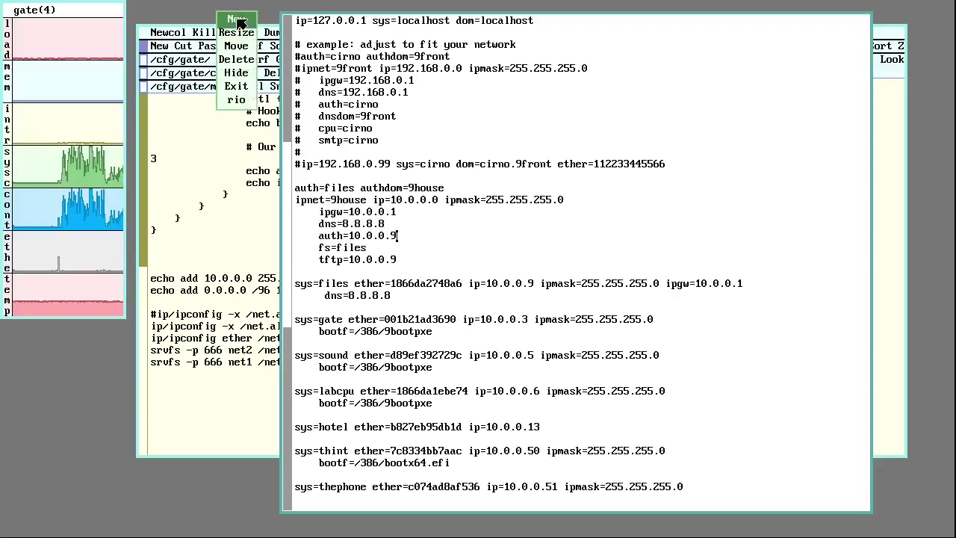
right_click(482, 64)
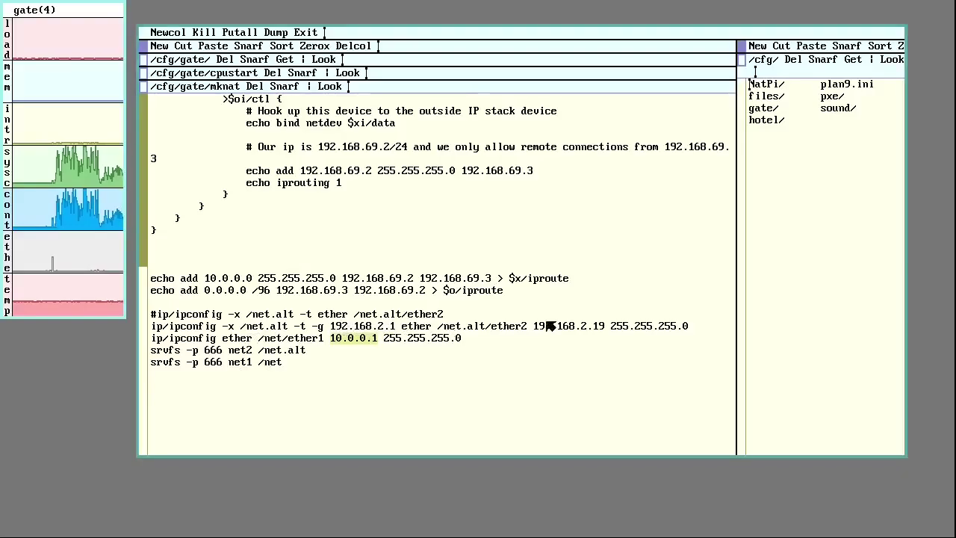
Step: Highlight the 192.168.2.19 address and -x /net.alt option in mknat's second ip/ipconfig line, comparing them with /net on the ether1 line
left_click_drag(534, 328, 605, 329)
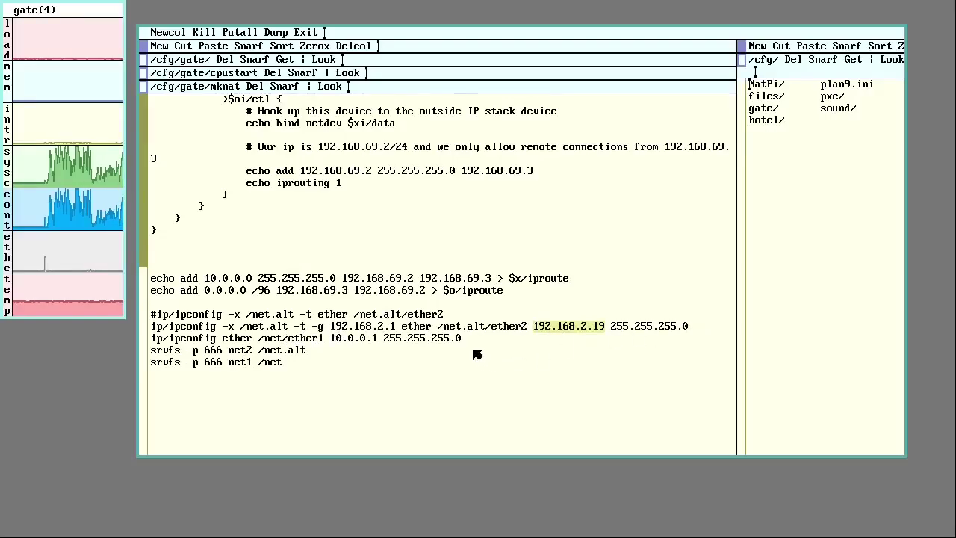
left_click(221, 328)
left_click_drag(222, 328, 305, 327)
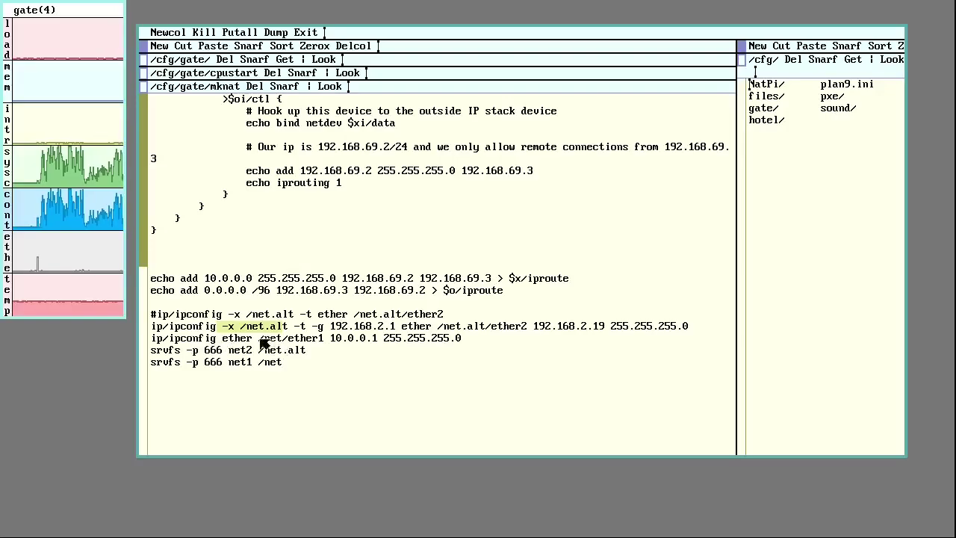
left_click_drag(259, 340, 282, 341)
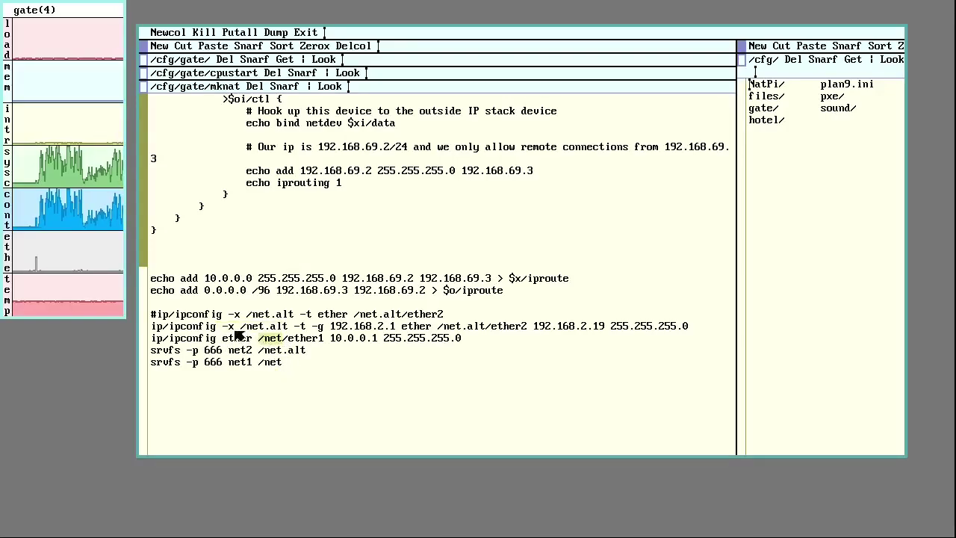
left_click_drag(224, 328, 299, 331)
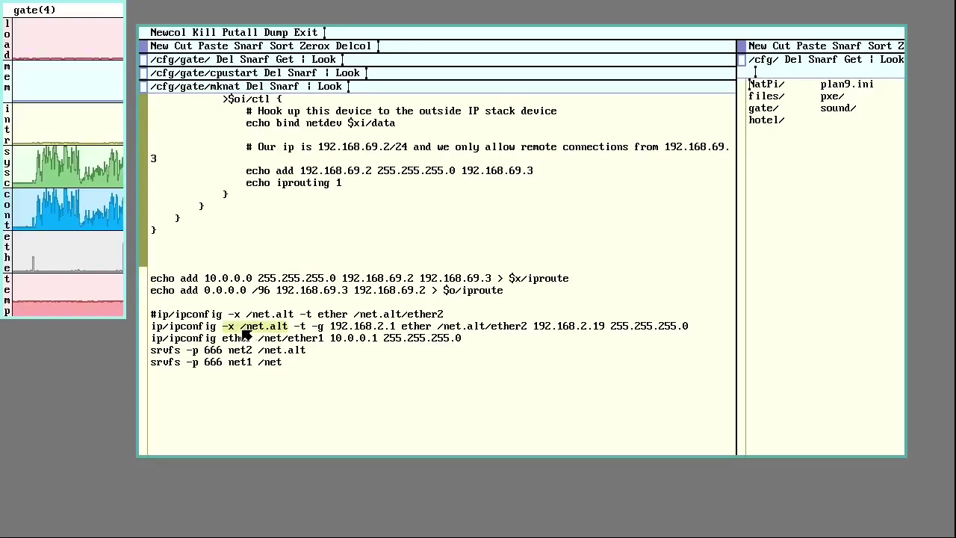
left_click(280, 331)
Step: Open a large new terminal window and list the home directory and its fake subdirectory with ls
right_click(426, 18)
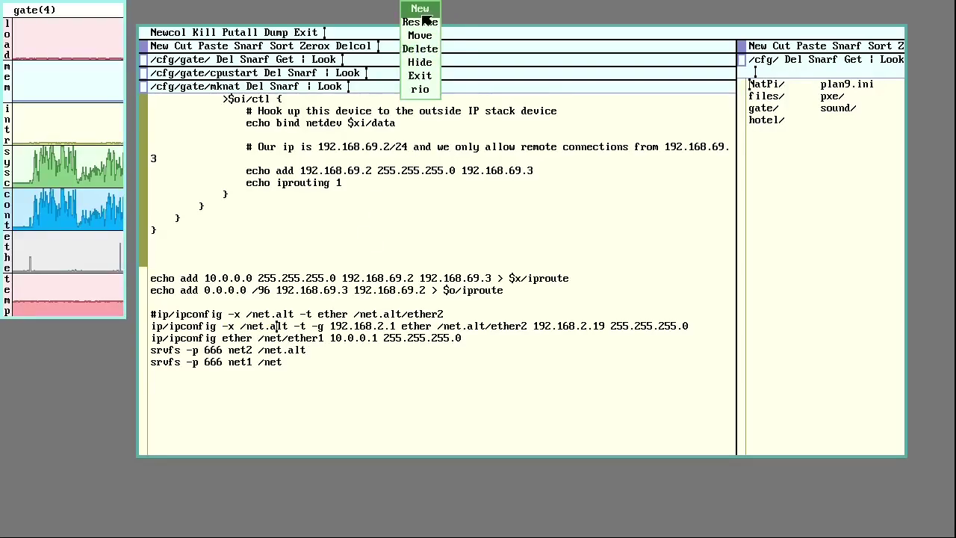
left_click_drag(377, 14, 847, 513)
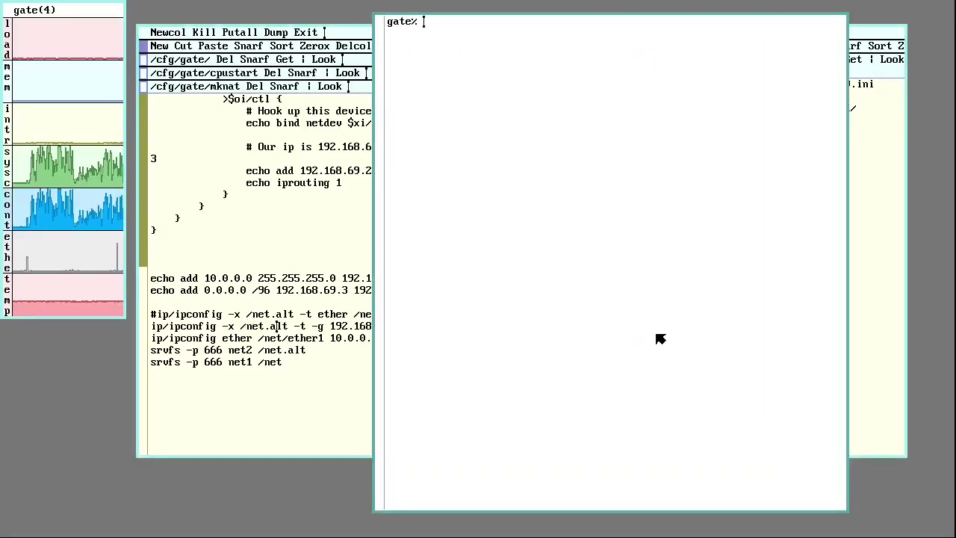
type("ls")
key("Return")
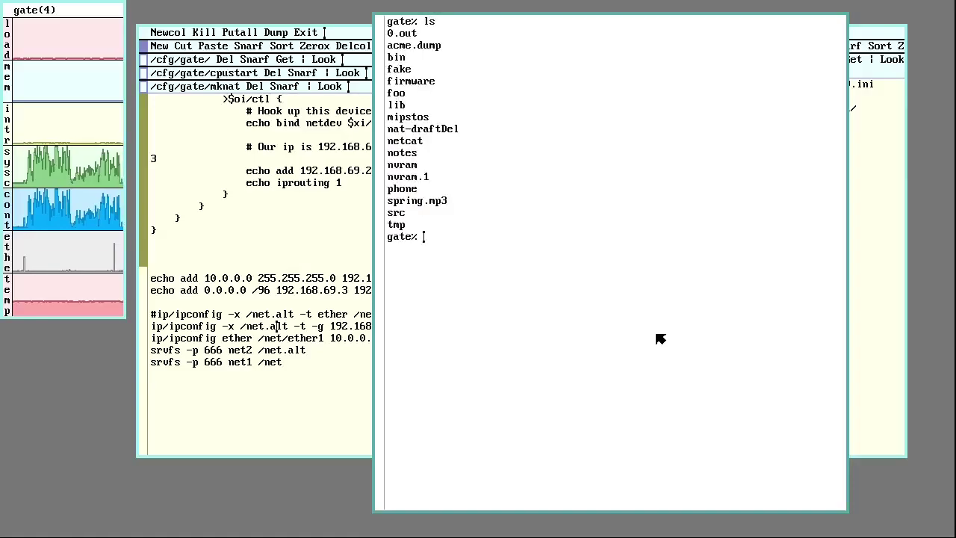
type("ls ")
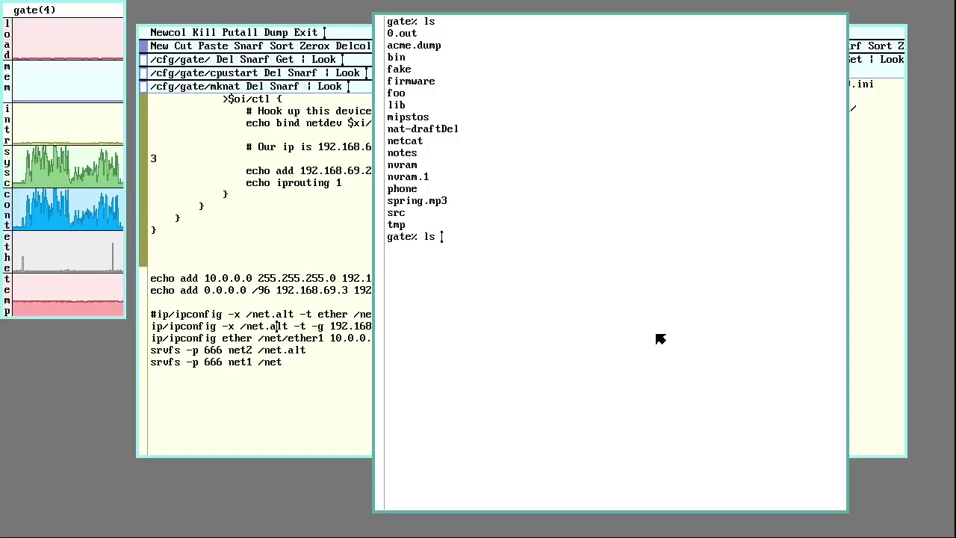
type("fake")
key("Return")
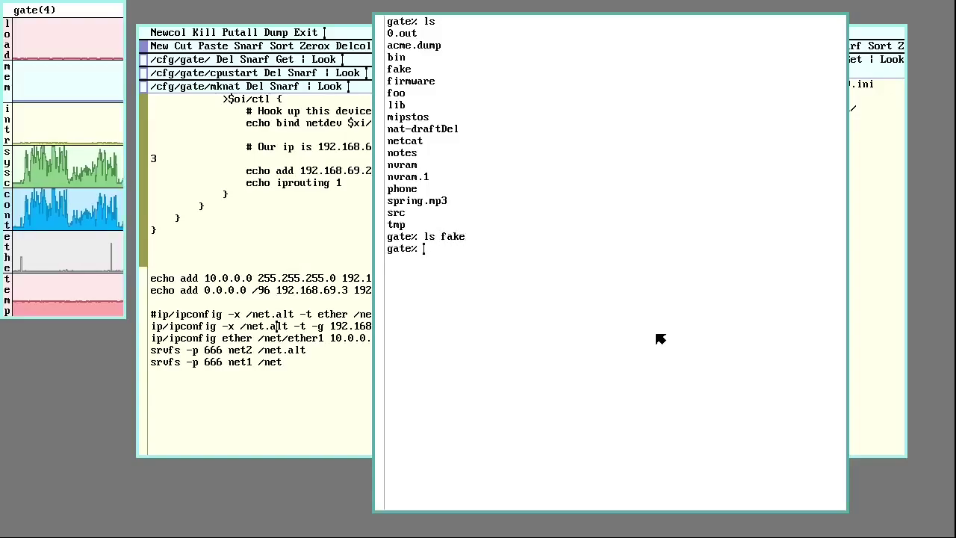
Step: Bind the ethernet device '#l3' onto the fake directory
type("bind ")
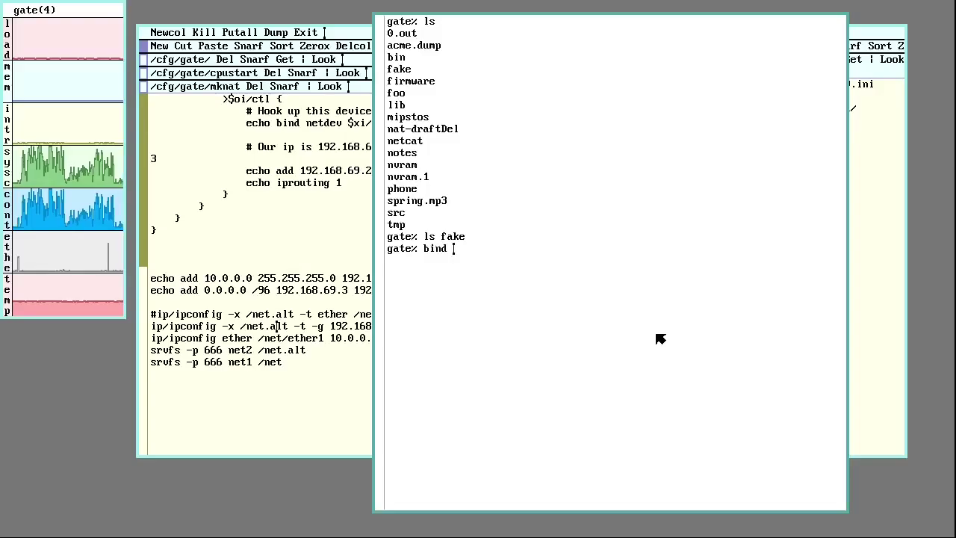
type("'#")
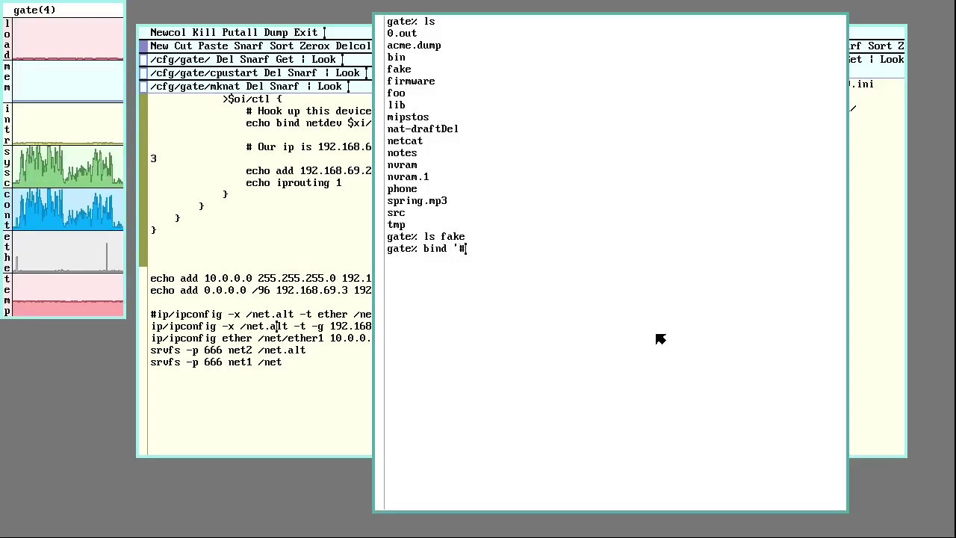
type("l3")
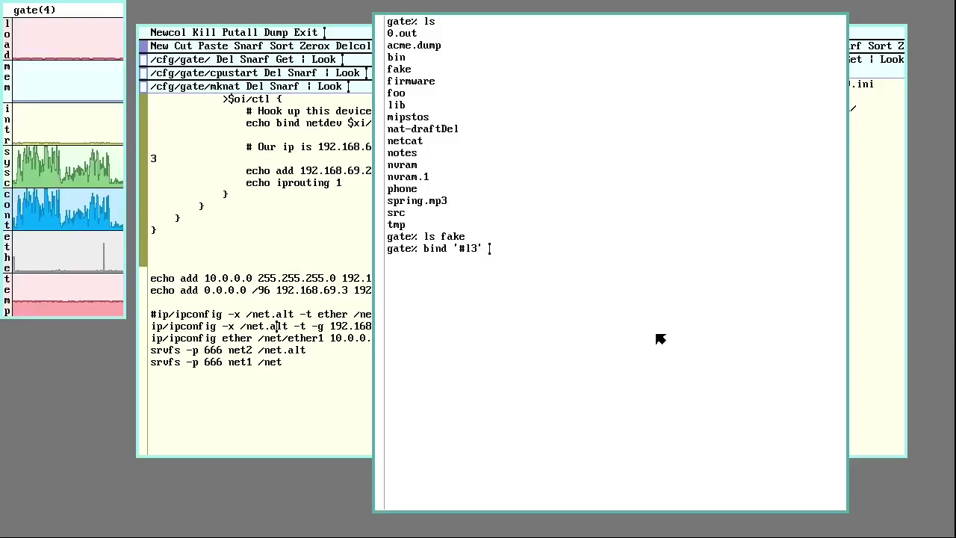
type("' fake")
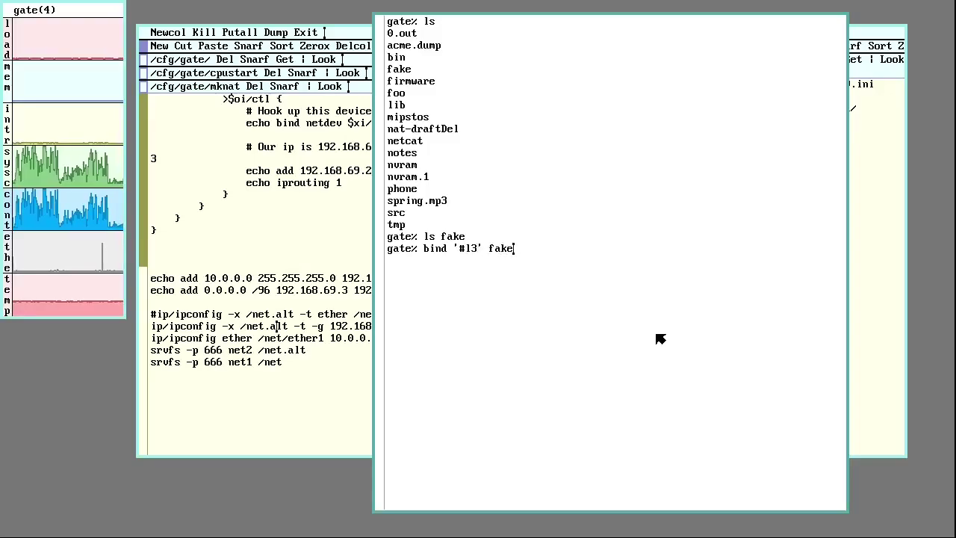
key("Return")
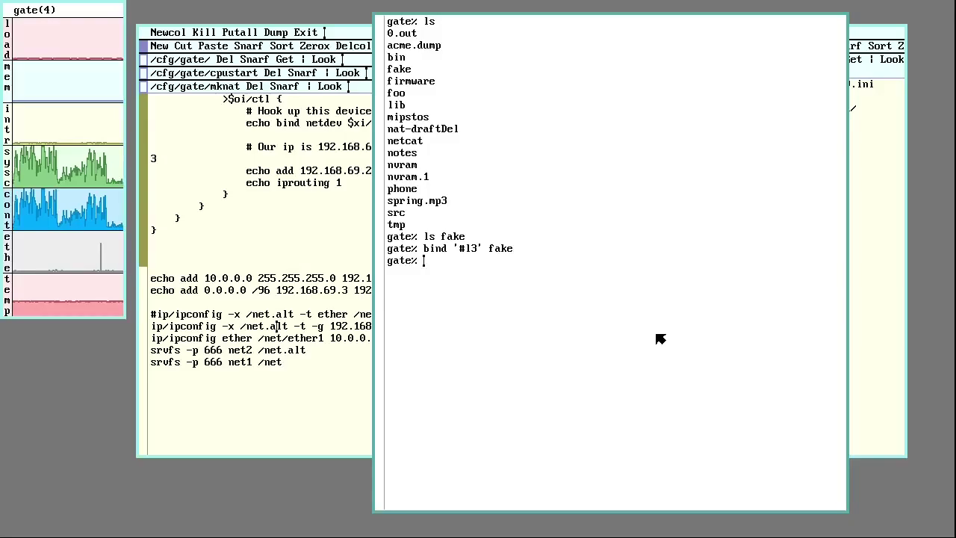
Step: Bind the IP stack device '#I3' onto the fake directory with the -a option
type("bind ")
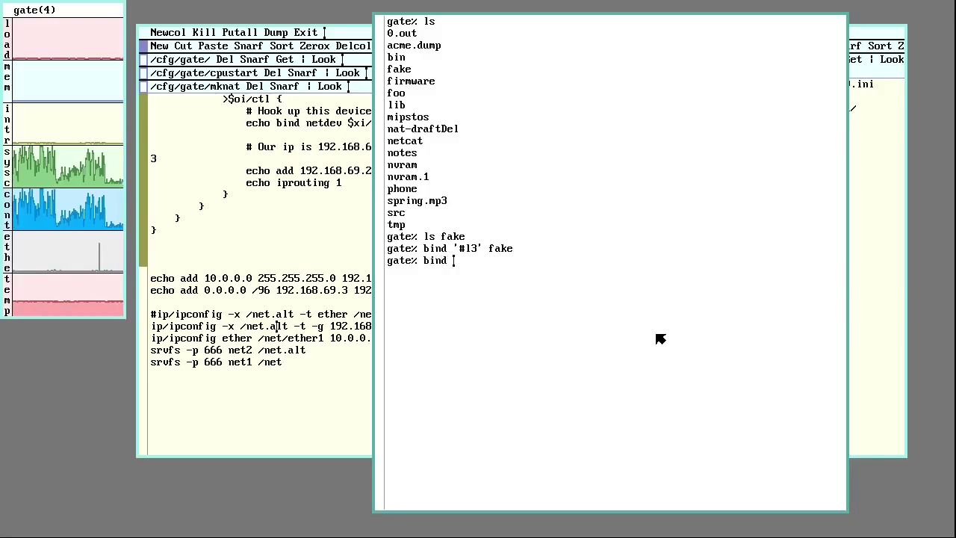
type("'")
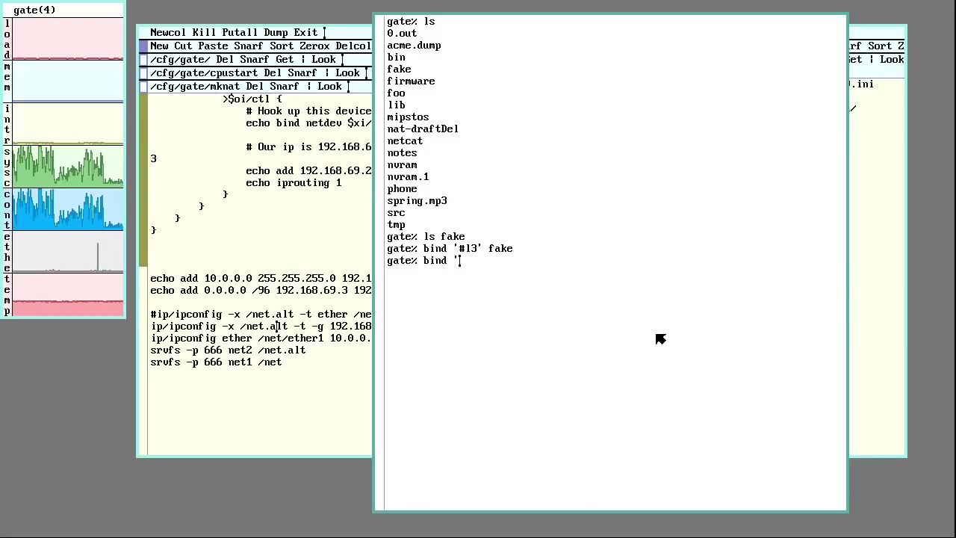
type("#l")
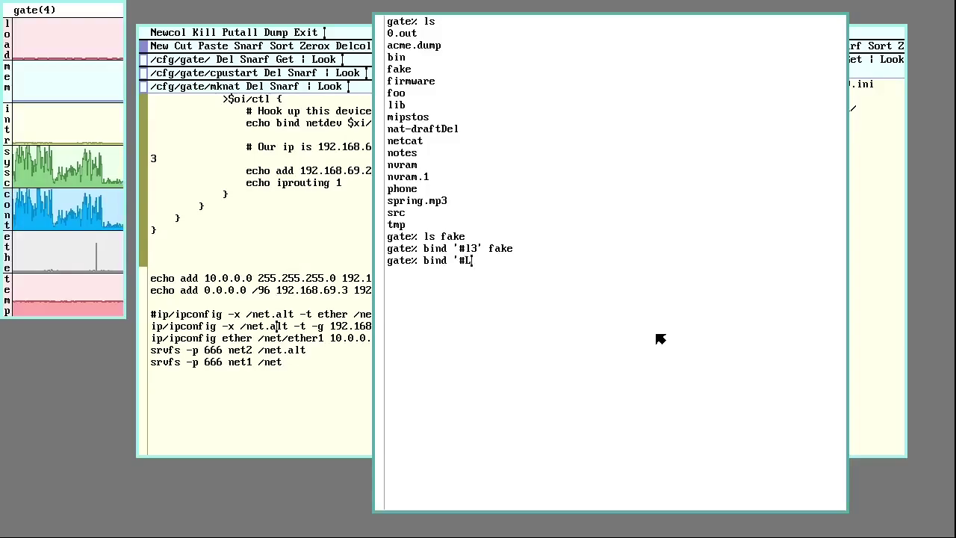
key("BackSpace")
key("BackSpace")
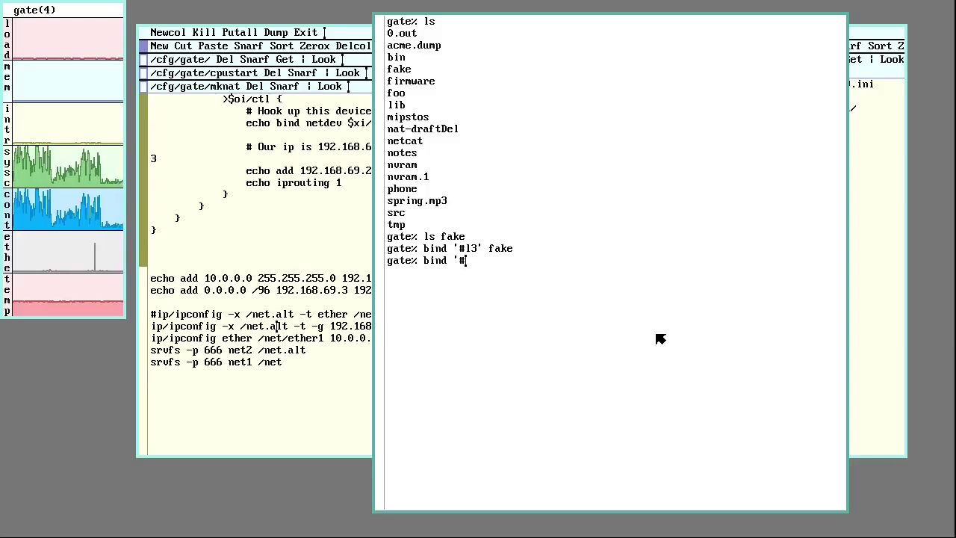
type("I3'")
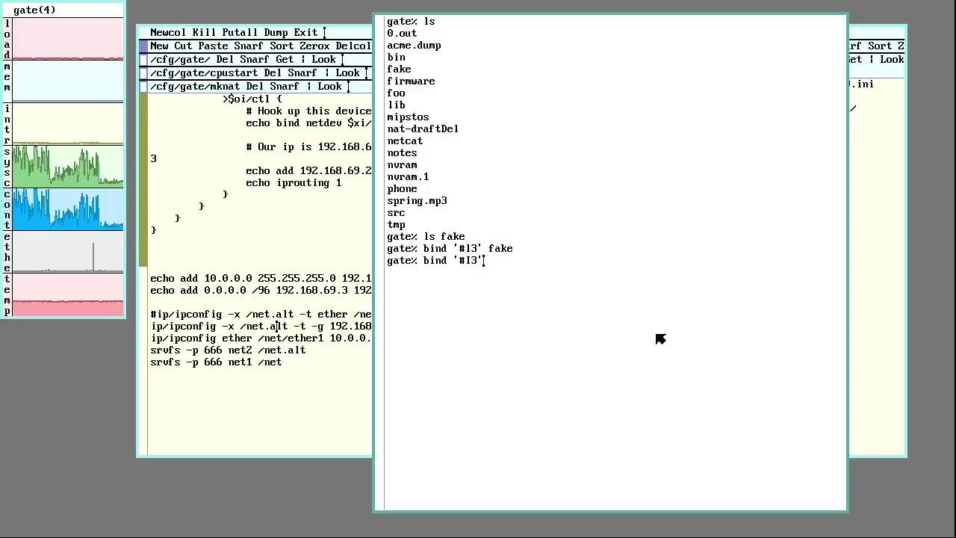
key("Left")
key("Left")
key("Left")
key("Left")
key("Left")
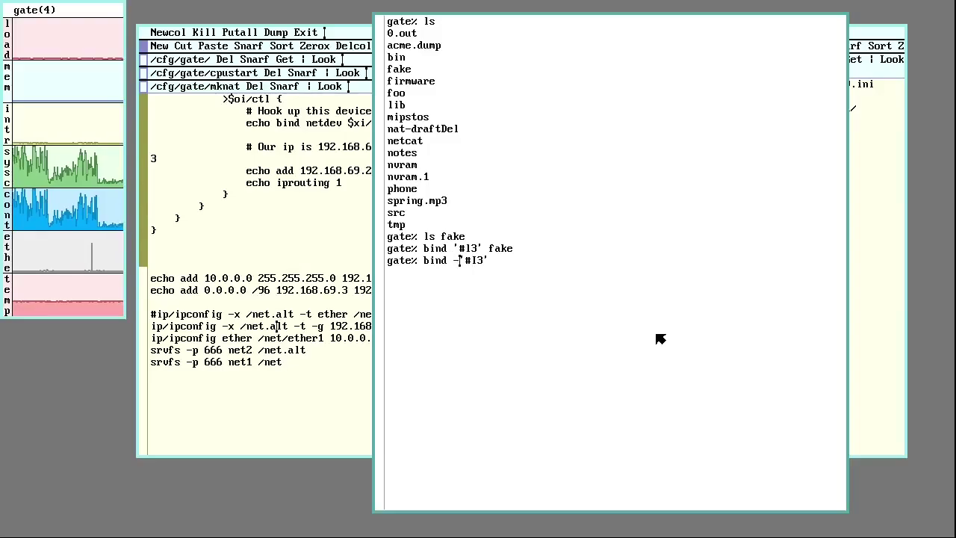
type("-a")
key("Right")
key("Right")
key("Right")
key("Right")
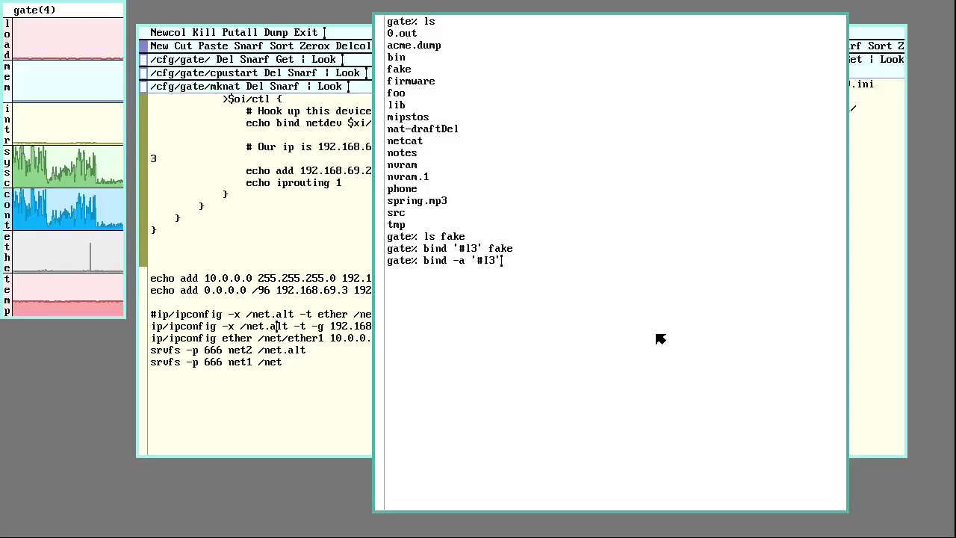
type("fake")
key("Return")
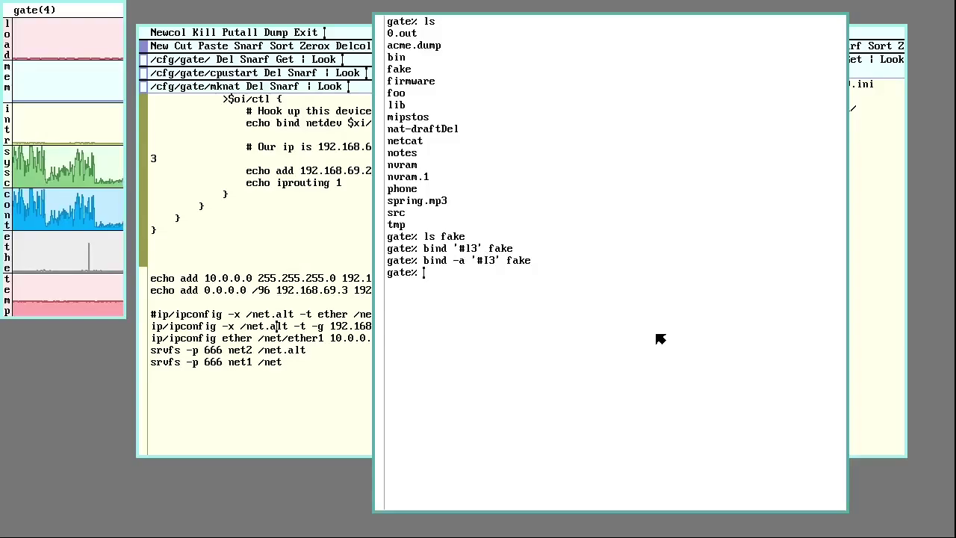
Step: Change into the fake directory and list its contents with ls
key("BackSpace")
key("BackSpace")
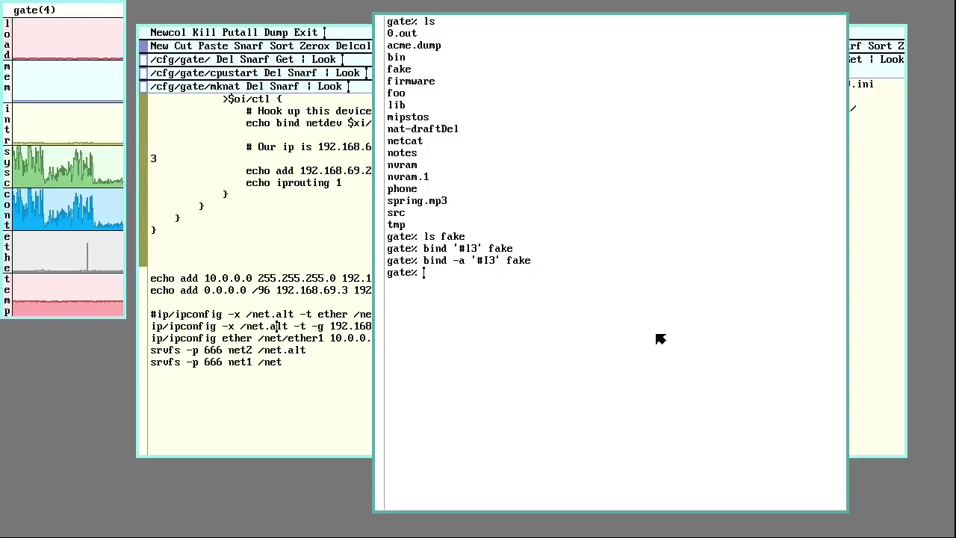
type("cd fake")
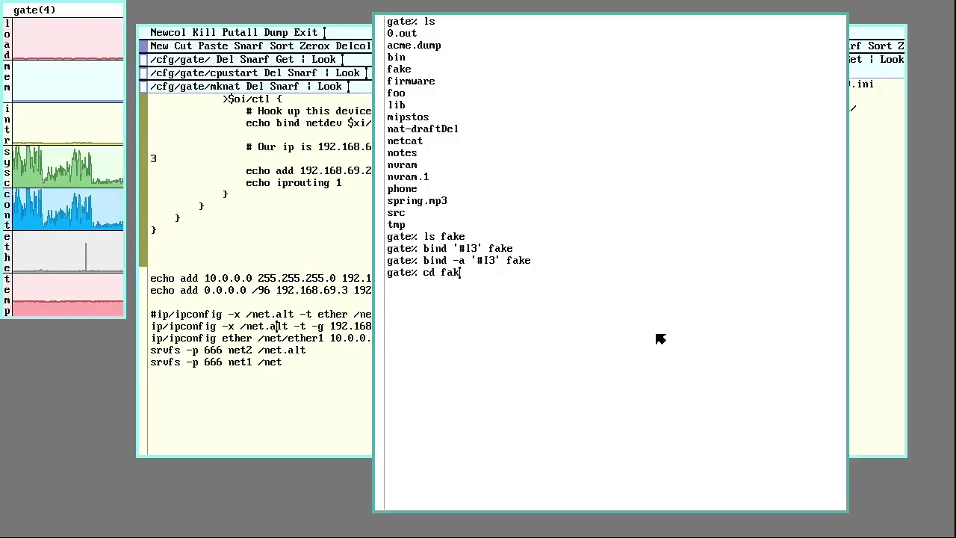
key("Return")
type("ls")
key("Return")
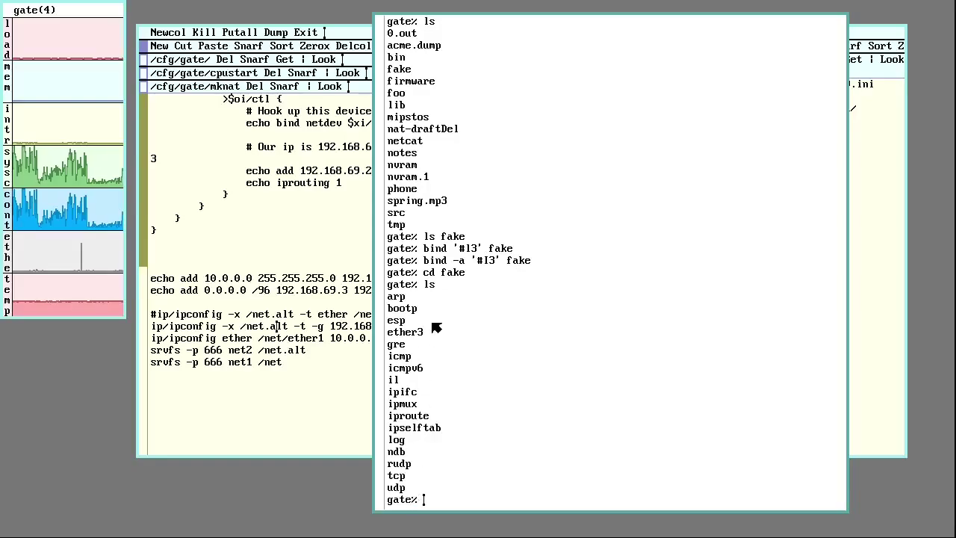
Step: List the files of the bound fake network stack in long format with ls -l
scroll(572, 445, "down", 5)
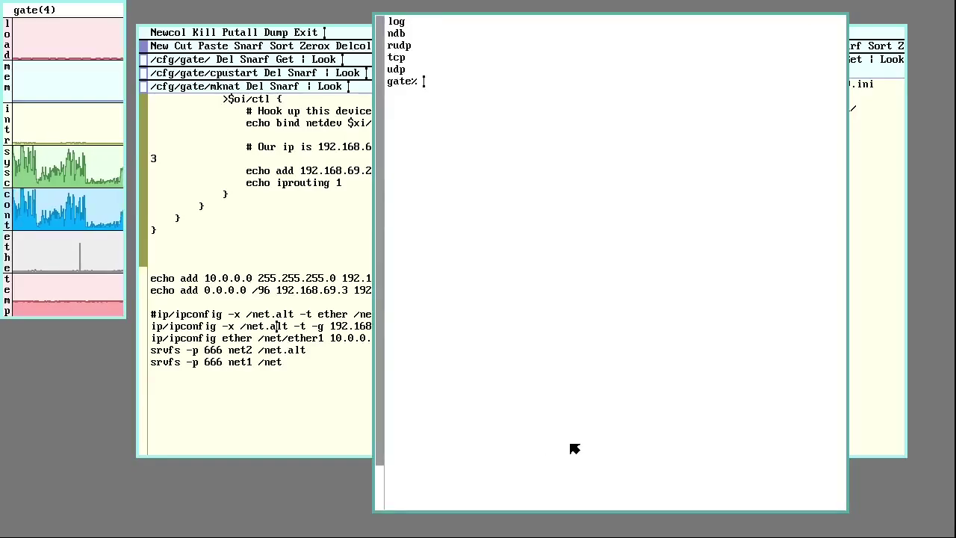
scroll(572, 445, "up", 5)
type("s -l")
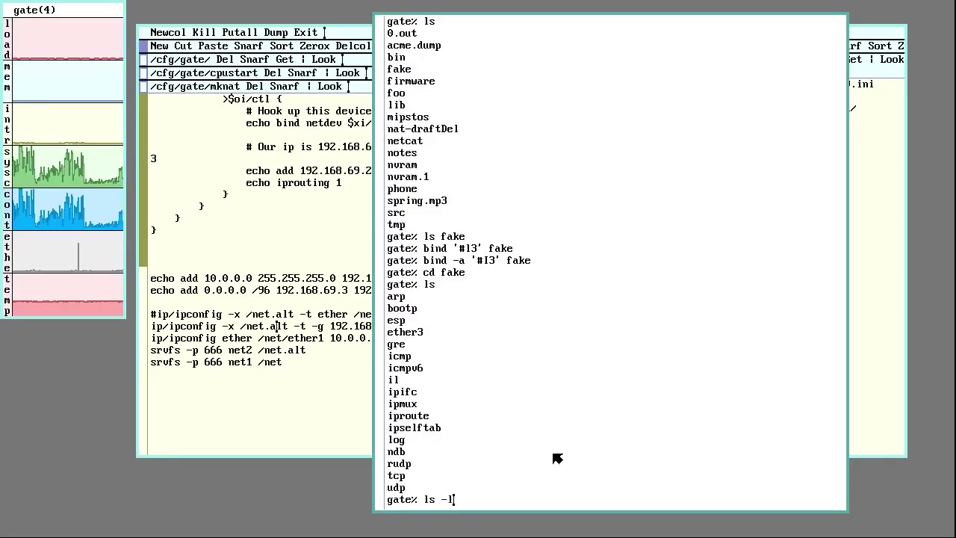
key("Return")
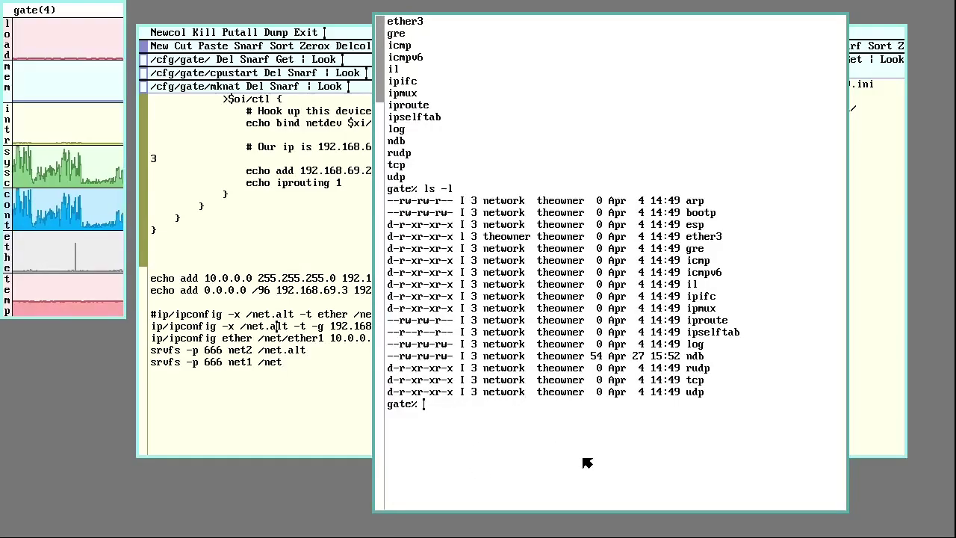
Step: Ping 192.168.2.1 through the fake directory's network stack with ip/ping ./icmp!192.168.2.1, and interrupt it after a few replies
type("ip")
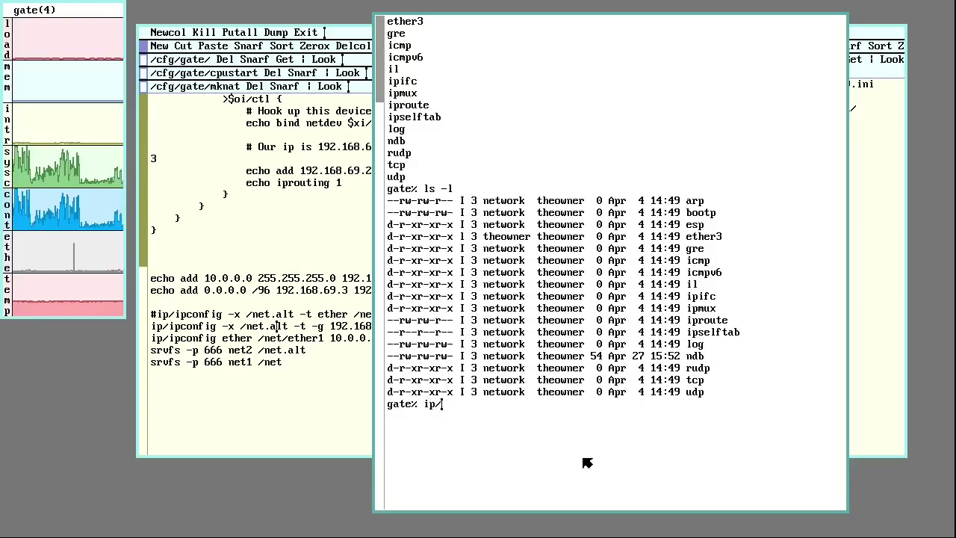
type("/ping .")
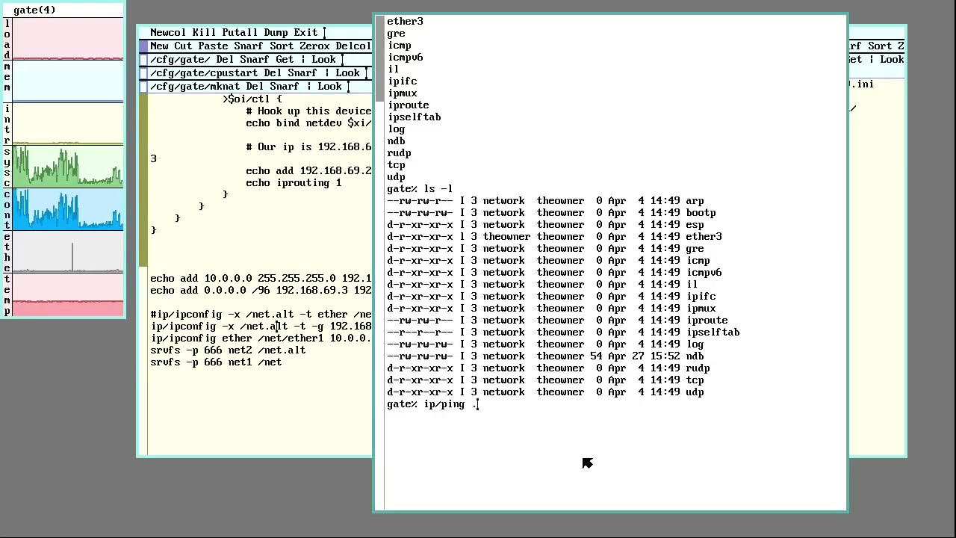
type("/icmp")
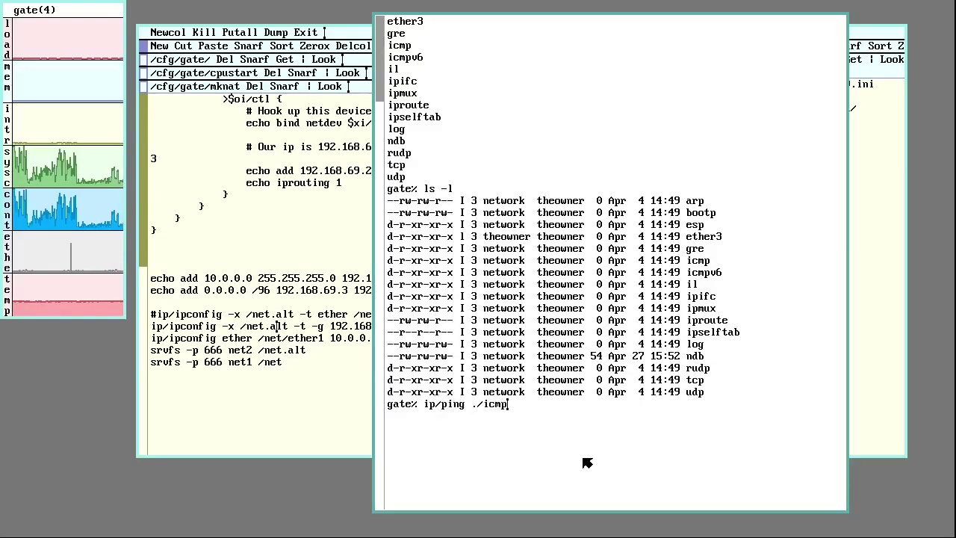
type("!192.1")
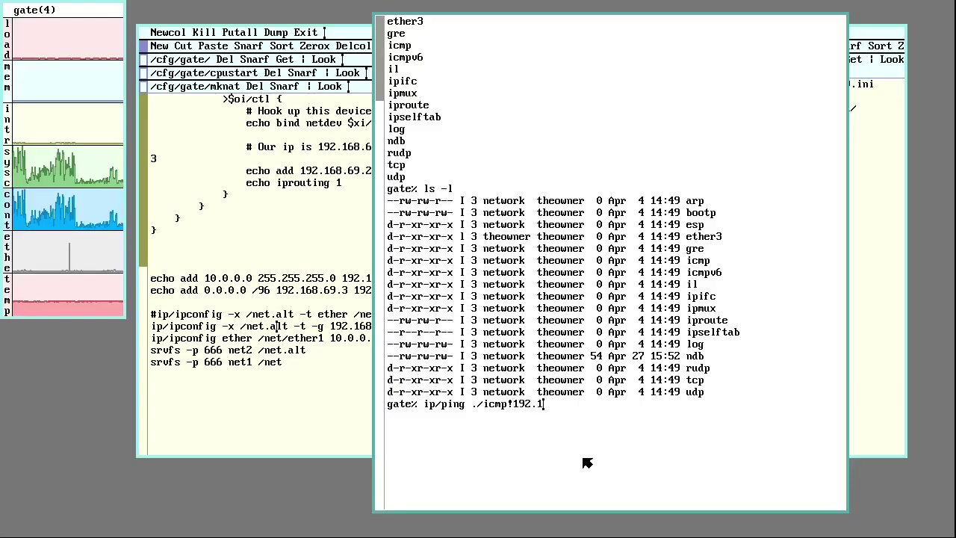
type("68.2.1")
key("Return")
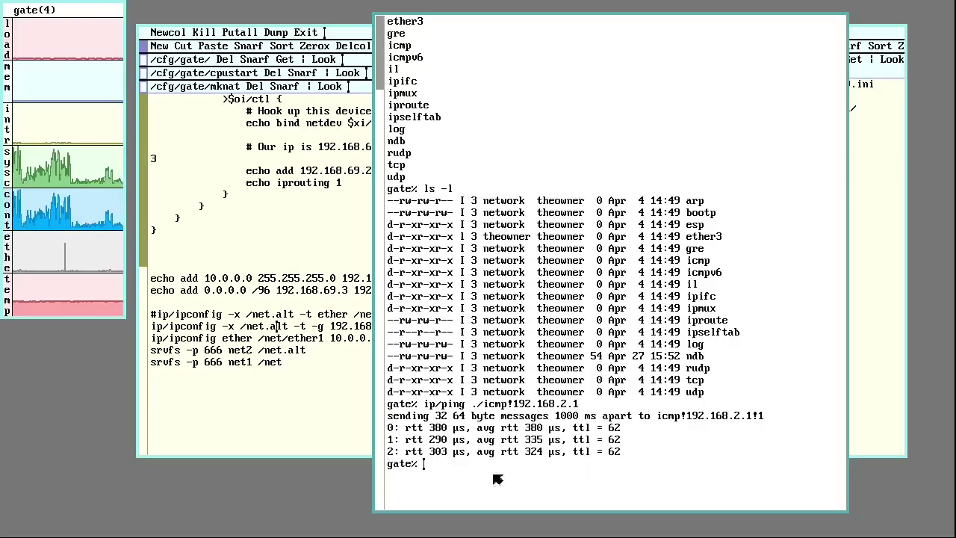
Step: Delete the terminal window that was used for the fake network stack
right_click(345, 13)
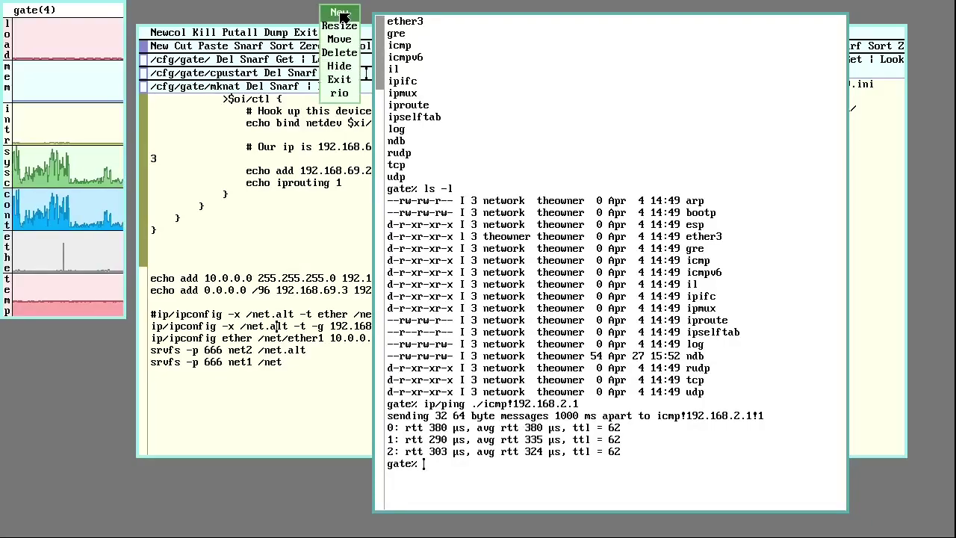
right_click(354, 53)
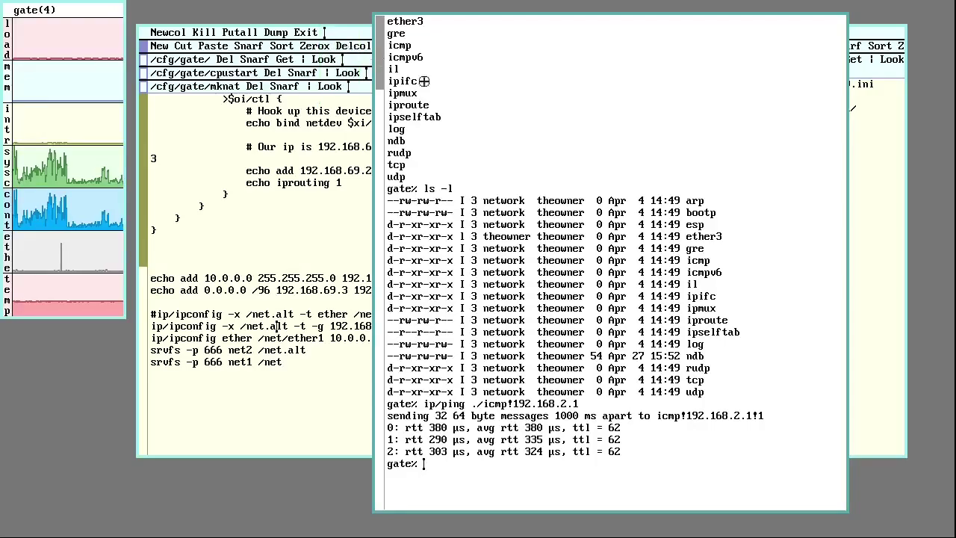
right_click(471, 90)
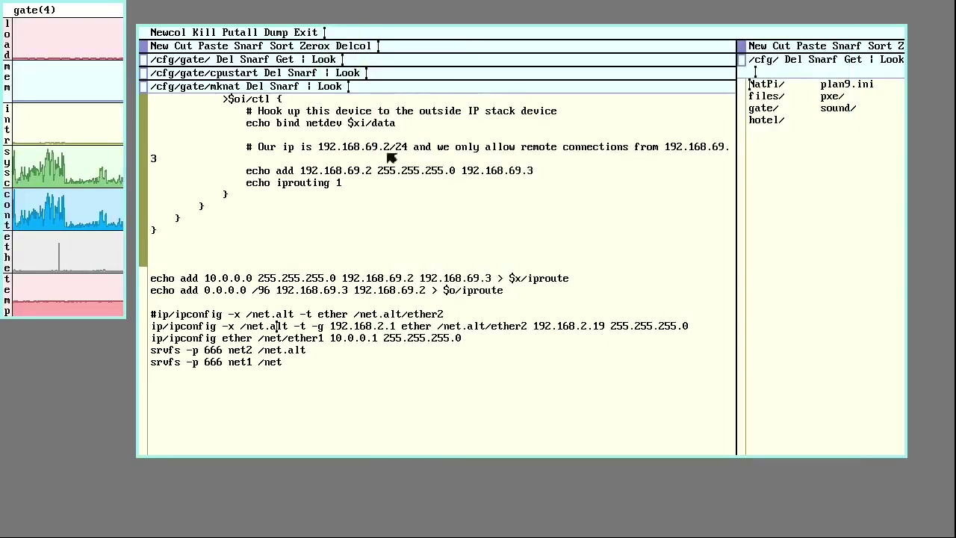
Step: Examine the ip/ipconfig line for /net.alt and the interface setup above it in the mknat script
left_click(241, 326)
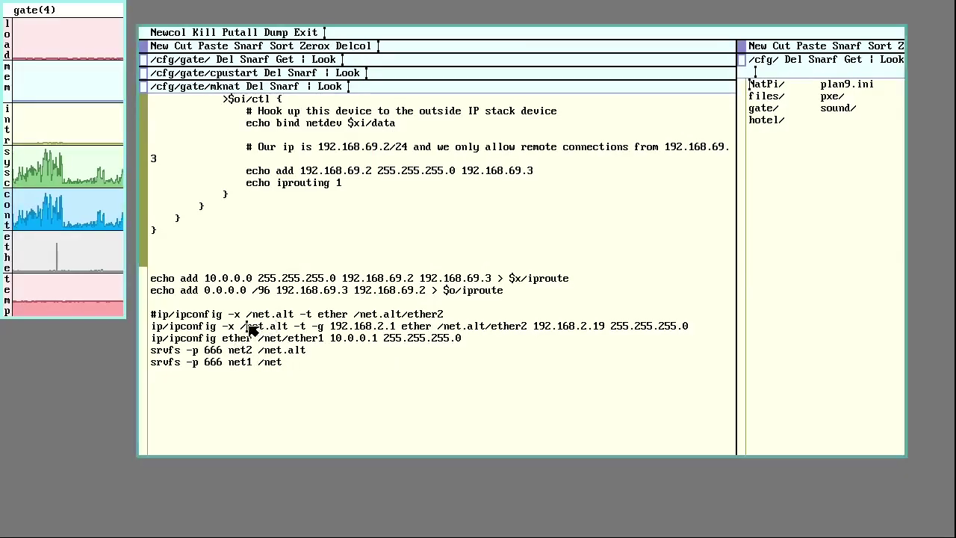
left_click(290, 327)
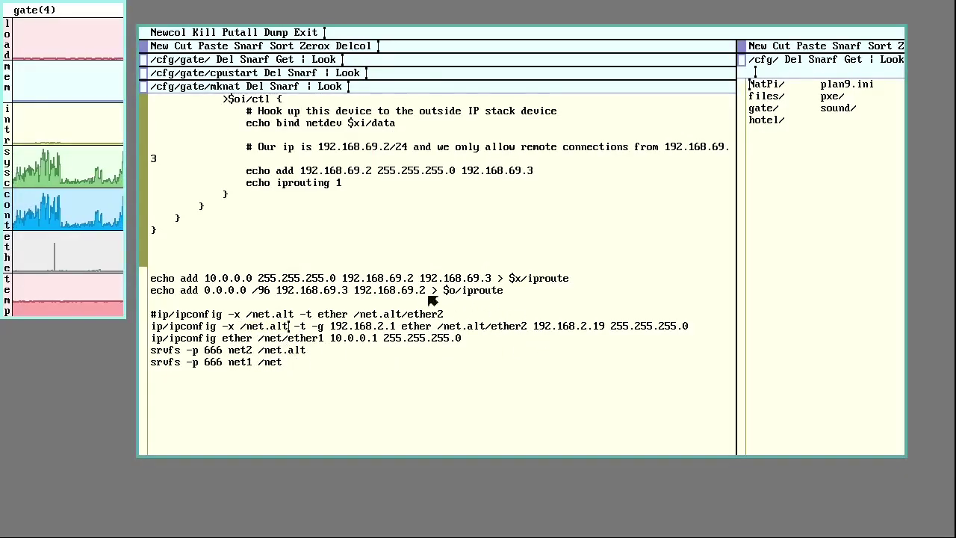
scroll(408, 304, "up", 3)
scroll(408, 303, "up", 1)
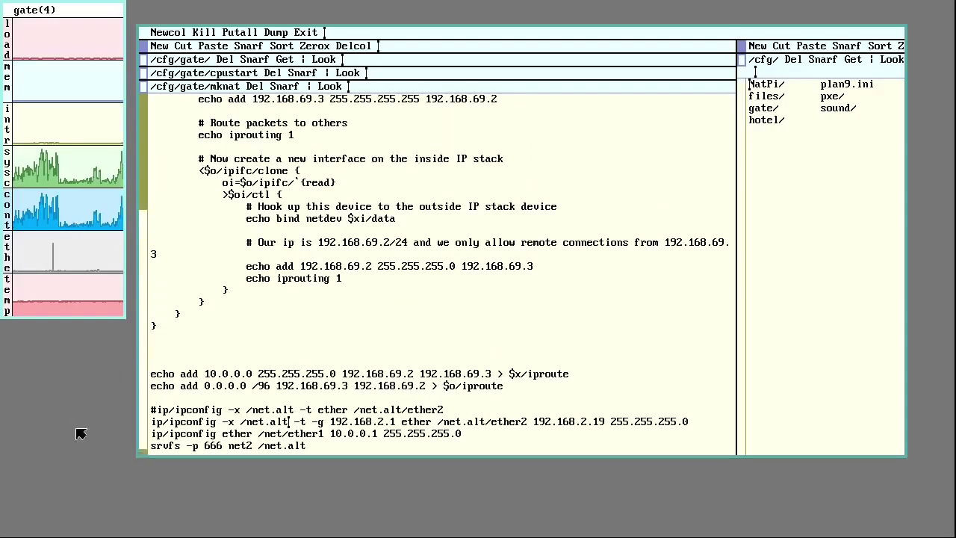
right_click(80, 491)
left_click_drag(65, 494, 548, 222)
type("ip")
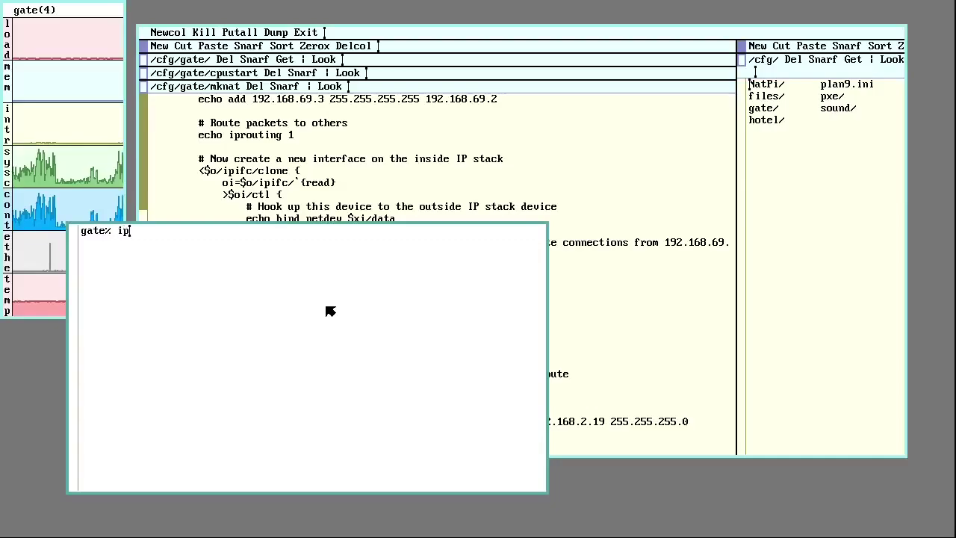
type("/ping ww")
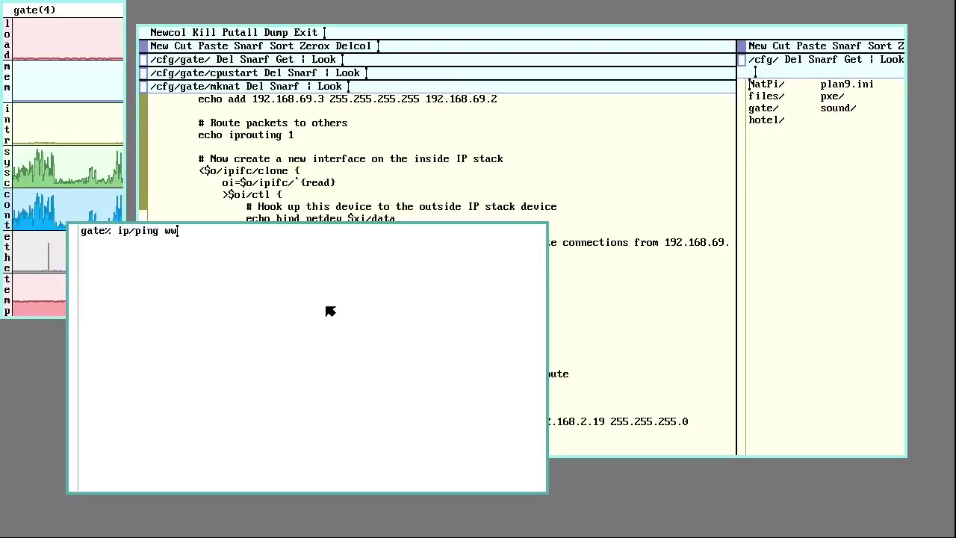
type("w.google.com")
key("Return")
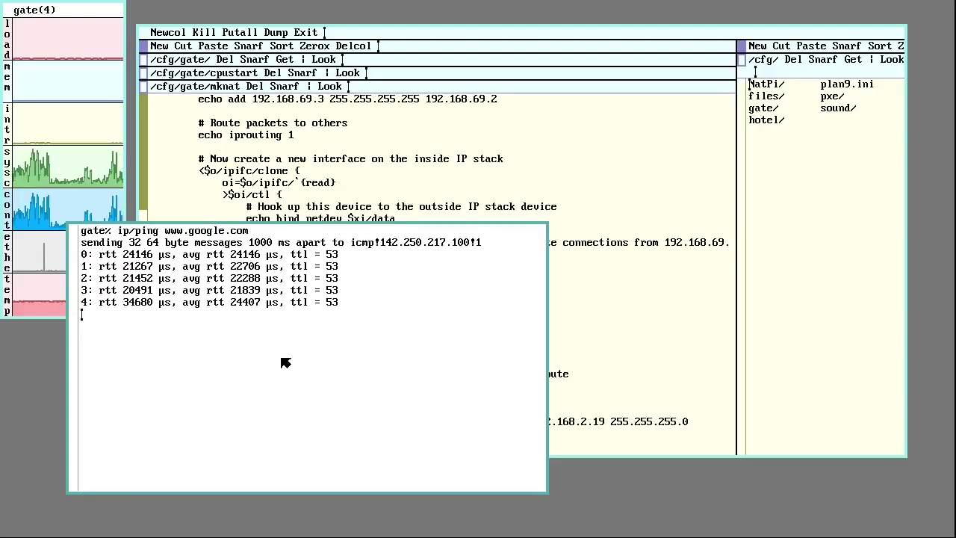
right_click(9, 515)
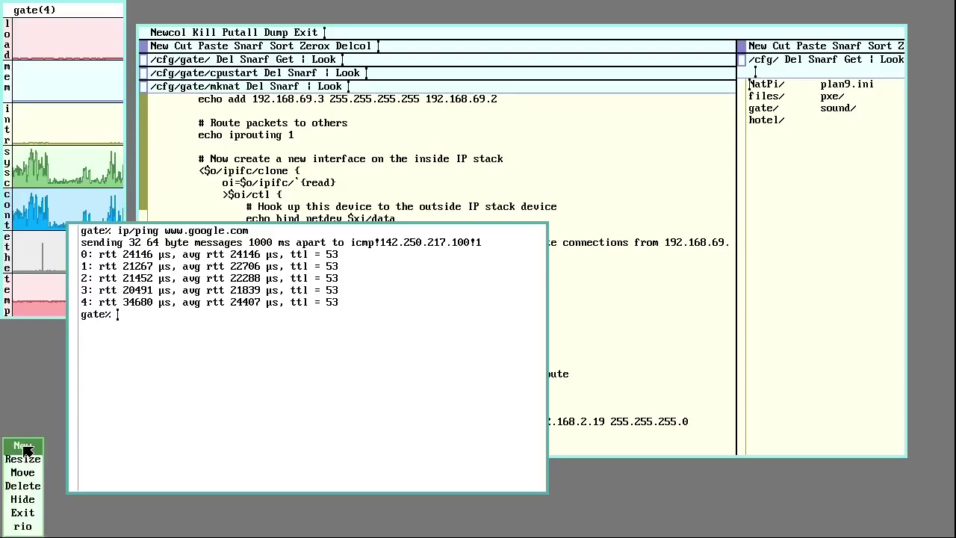
right_click(30, 488)
right_click(93, 439)
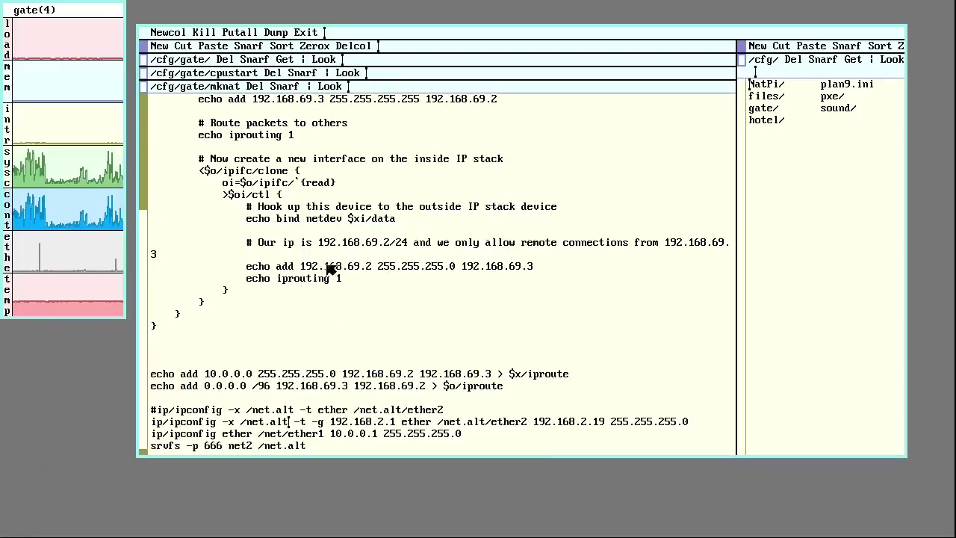
Step: Review the mknat script from its bind commands to its srvfs lines and close the file
scroll(329, 270, "up", 6)
scroll(221, 259, "up", 2)
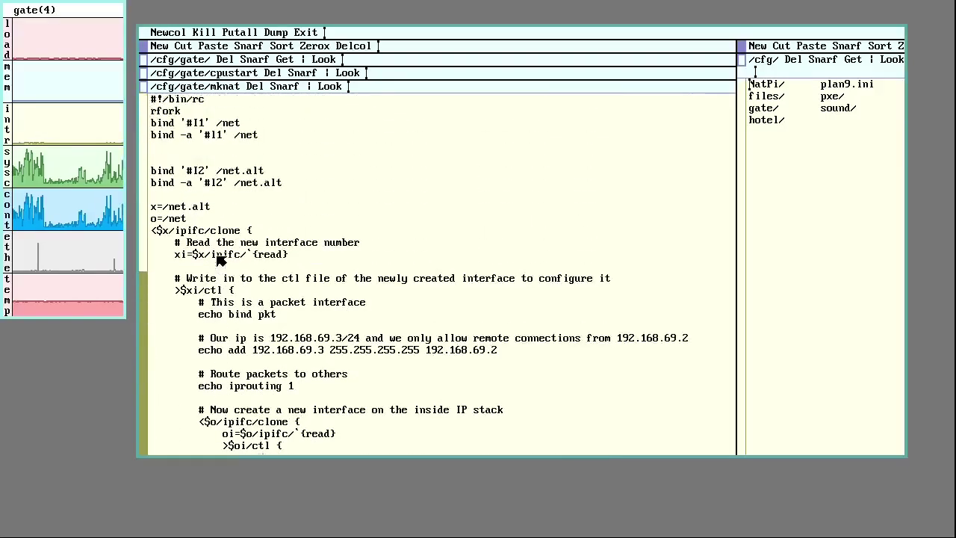
scroll(221, 260, "down", 4)
scroll(221, 260, "down", 6)
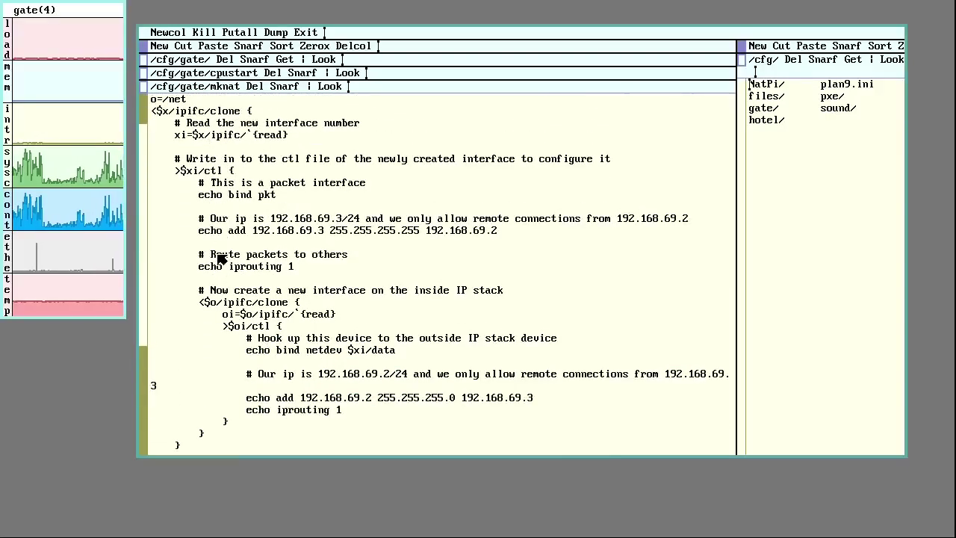
scroll(222, 259, "down", 1)
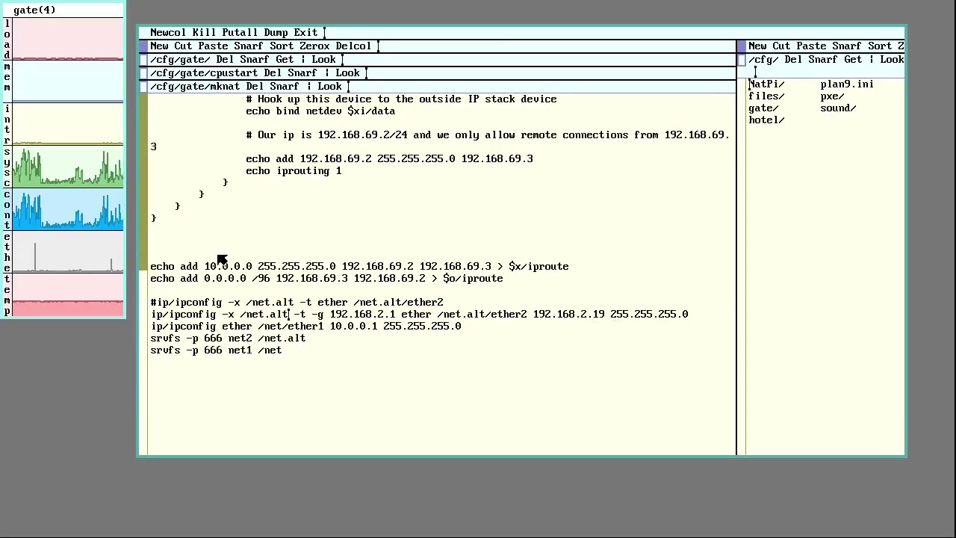
left_click(336, 407)
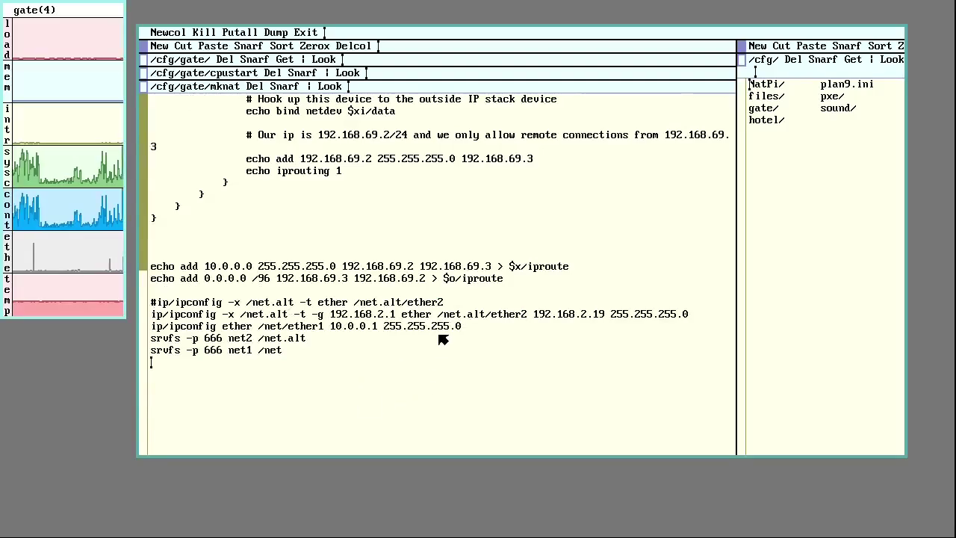
scroll(378, 234, "up", 2)
scroll(377, 234, "up", 1)
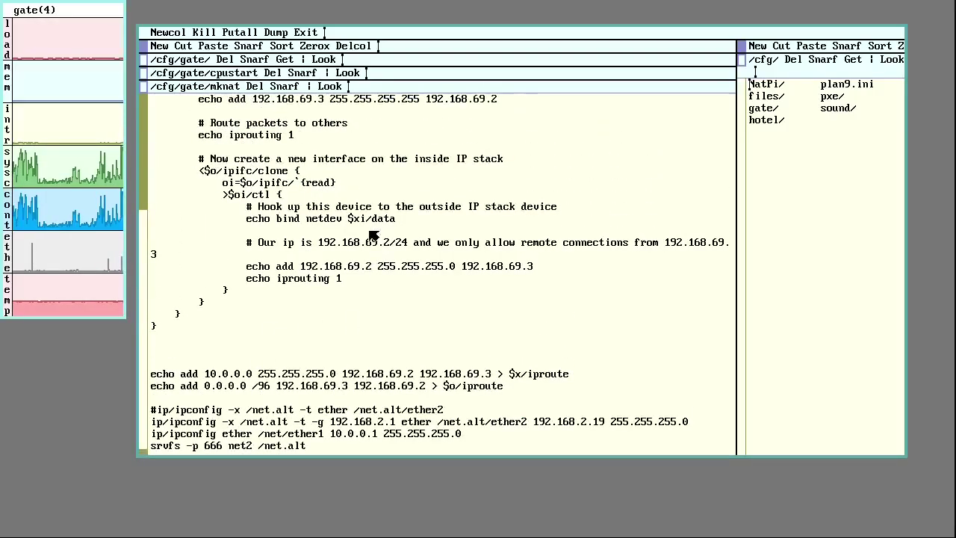
scroll(261, 104, "down", 1)
middle_click(259, 89)
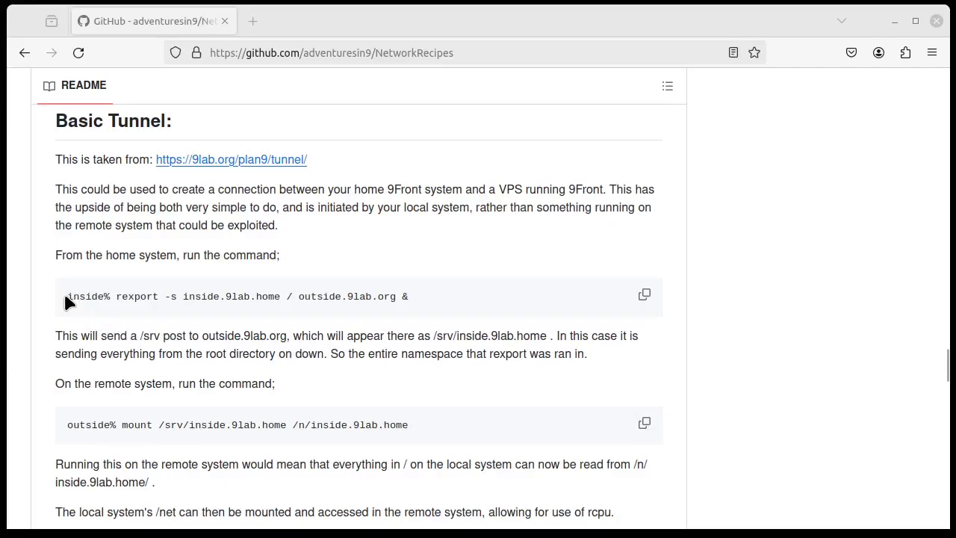
Step: Switch to the NetworkRecipes README in the browser and examine the Basic Tunnel's rexport command, including its -s name, exported path and remote host
left_click_drag(68, 296, 155, 299)
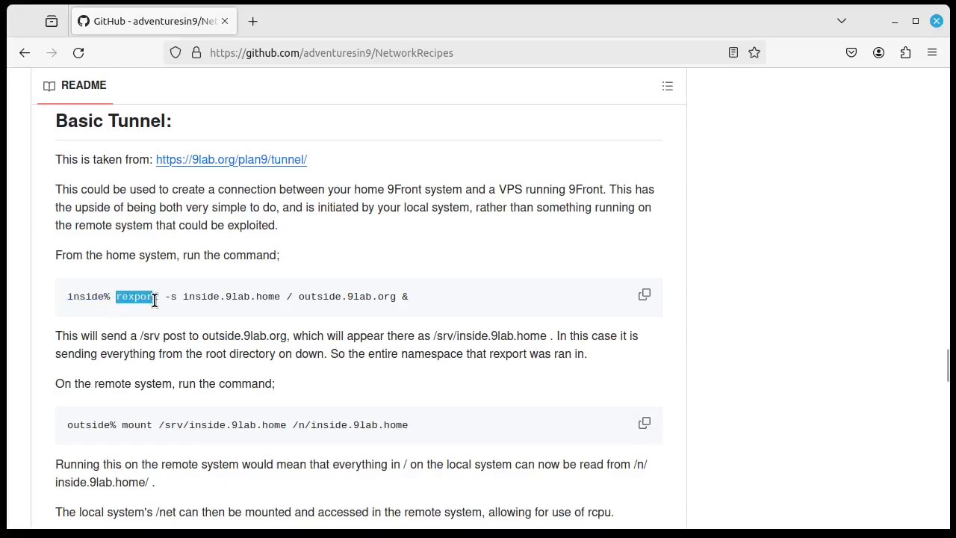
left_click(286, 298)
double_click(289, 297)
double_click(350, 297)
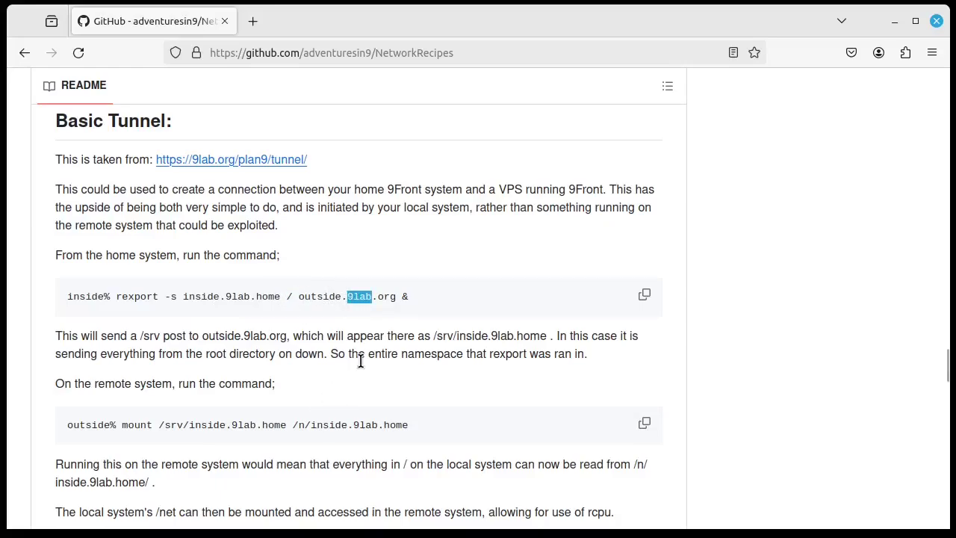
scroll(361, 361, "down", 2)
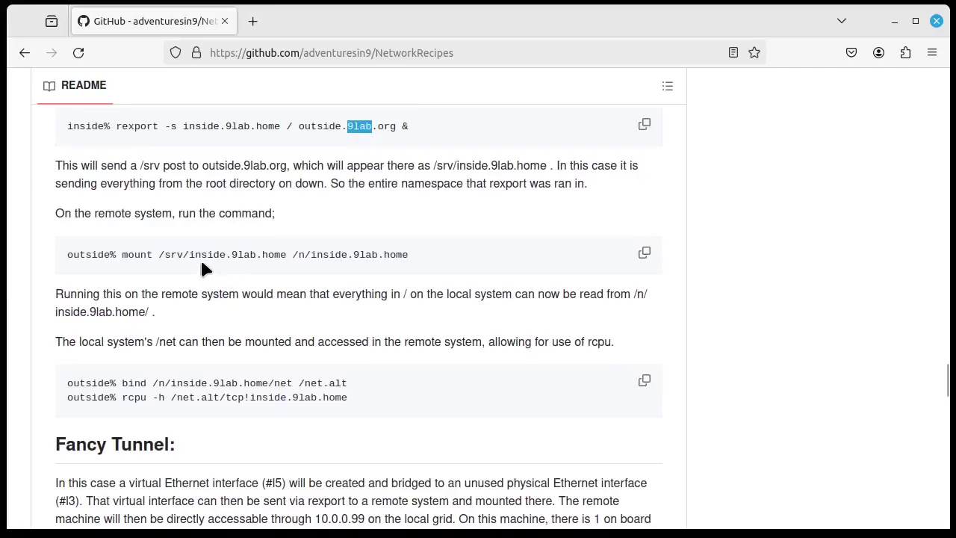
left_click_drag(167, 126, 281, 126)
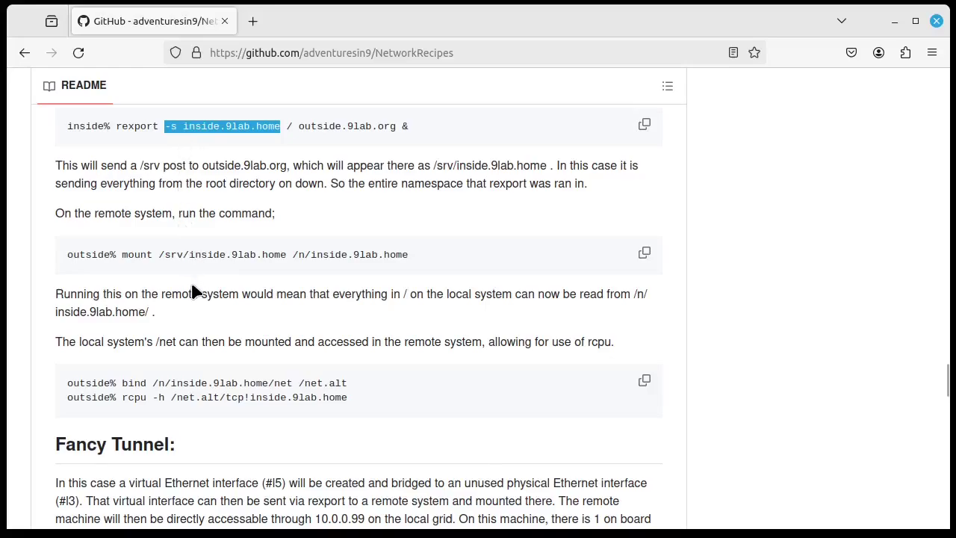
Step: Examine the remote system's mount command, including its /srv/inside.9lab.home source and /n/inside.9lab.home mount point
double_click(105, 257)
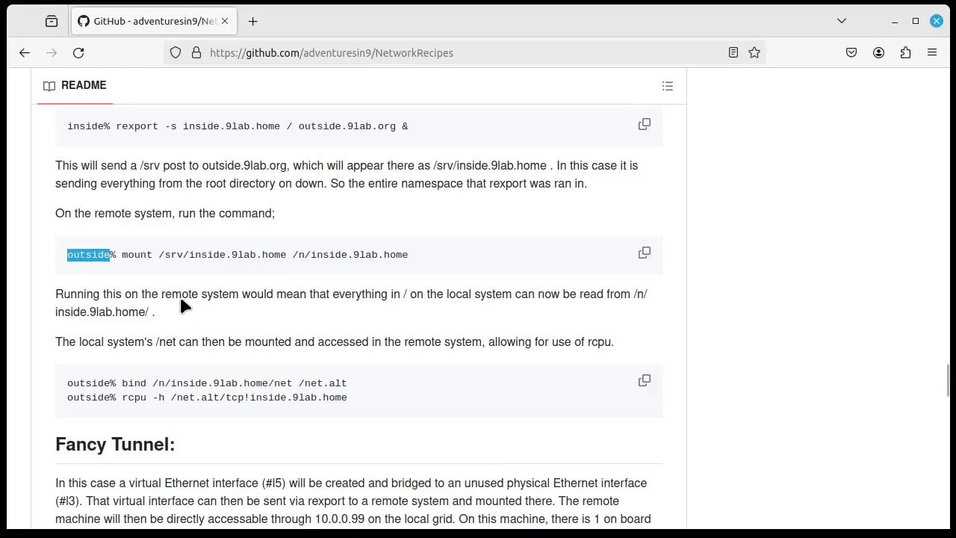
double_click(141, 259)
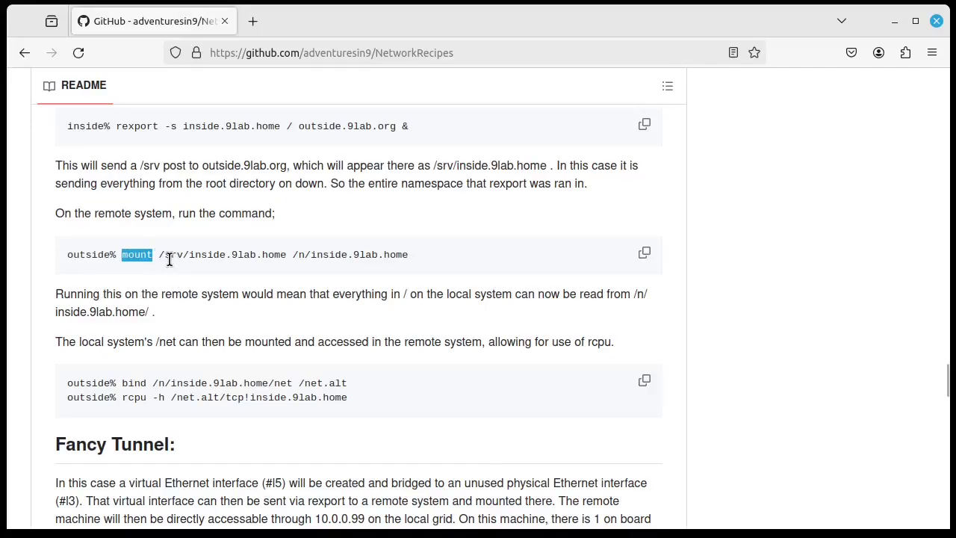
left_click_drag(159, 256, 420, 266)
left_click(289, 263)
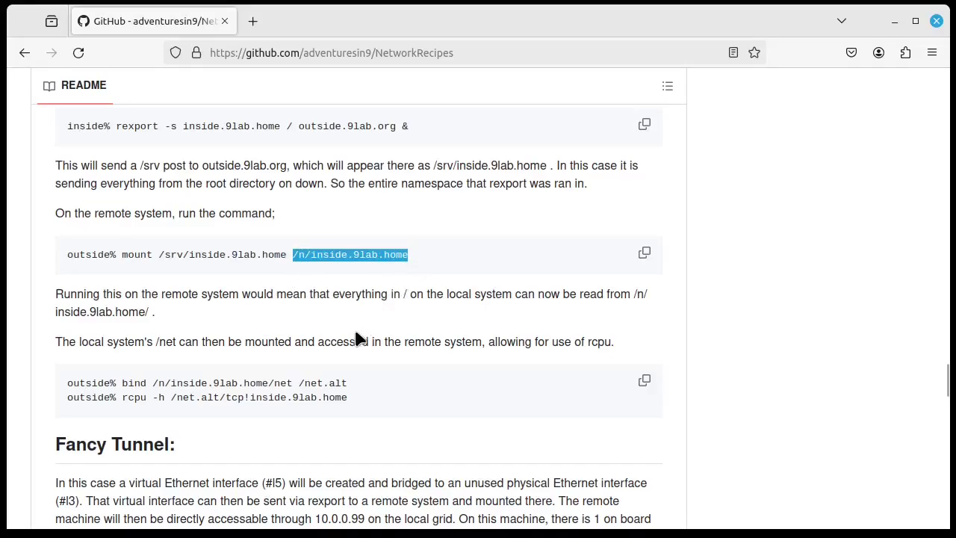
Step: Re-examine the root path argument and the remote host in the rexport command
scroll(356, 341, "down", 2)
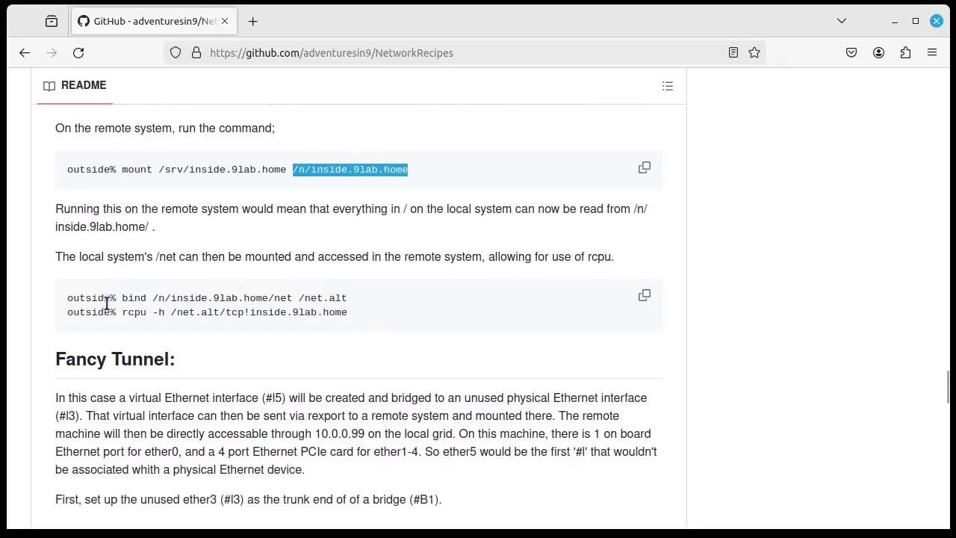
scroll(292, 184, "up", 2)
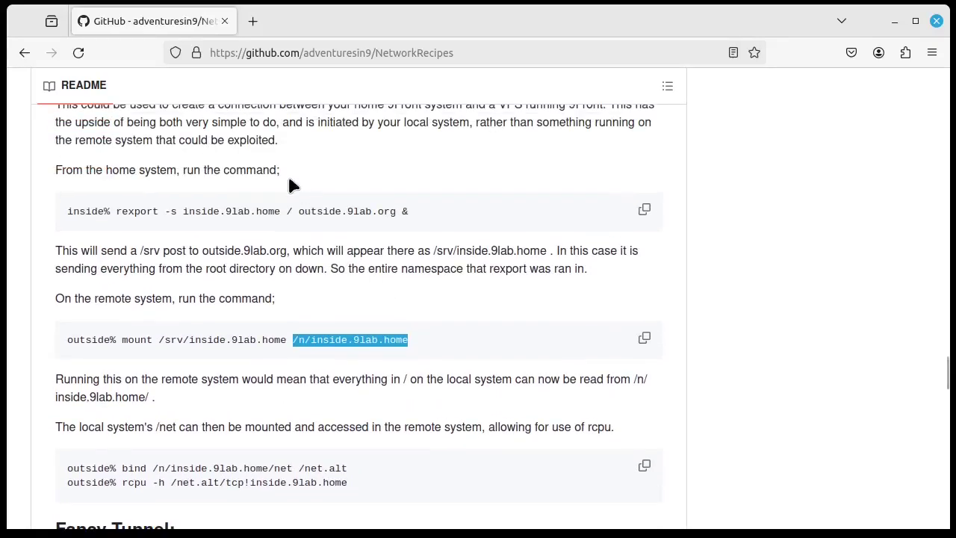
left_click_drag(284, 213, 298, 213)
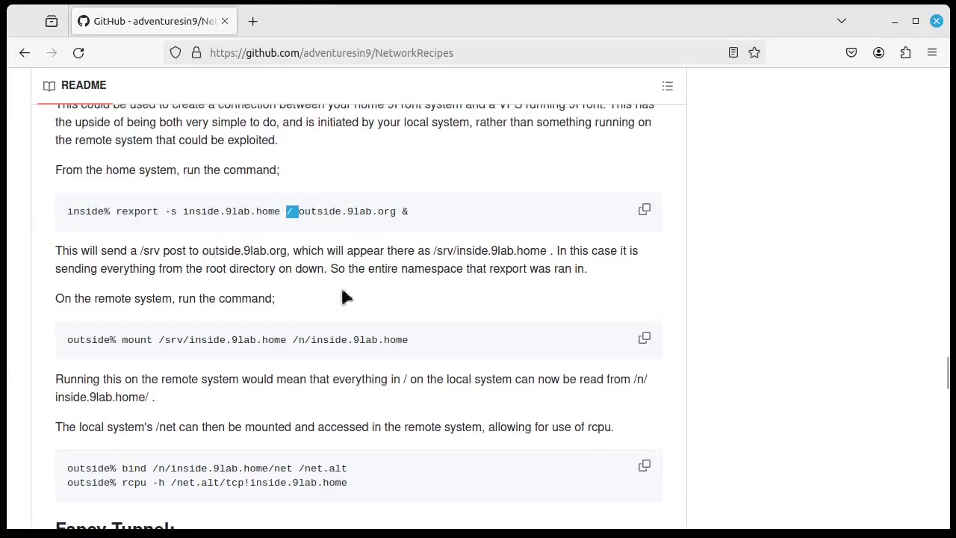
left_click(314, 214)
Step: Examine the commands that bind /n/inside.9lab.home/net onto /net.alt and run rcpu -h /net.alt/tcp!inside.9lab.home
scroll(331, 309, "down", 4)
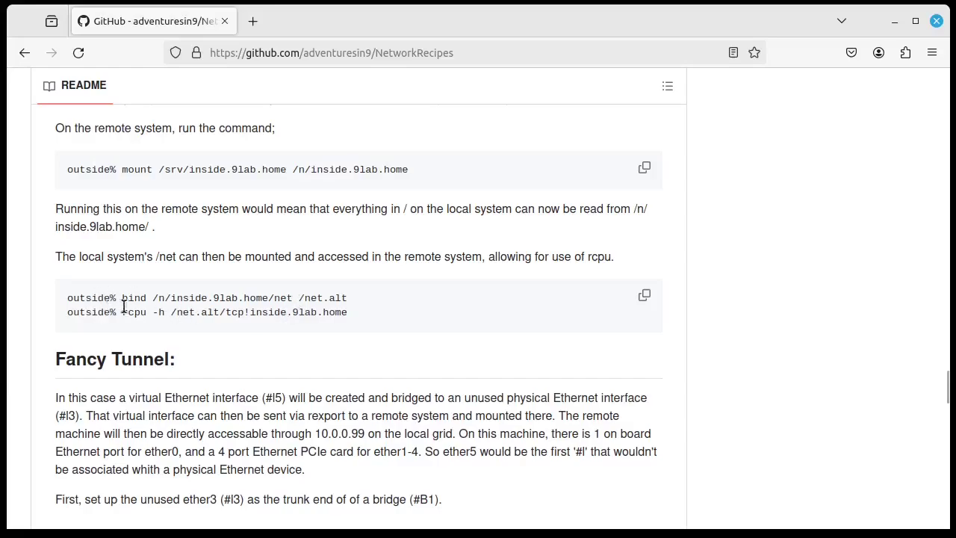
left_click_drag(147, 298, 348, 299)
left_click(305, 299)
left_click(219, 311)
left_click_drag(123, 312, 334, 330)
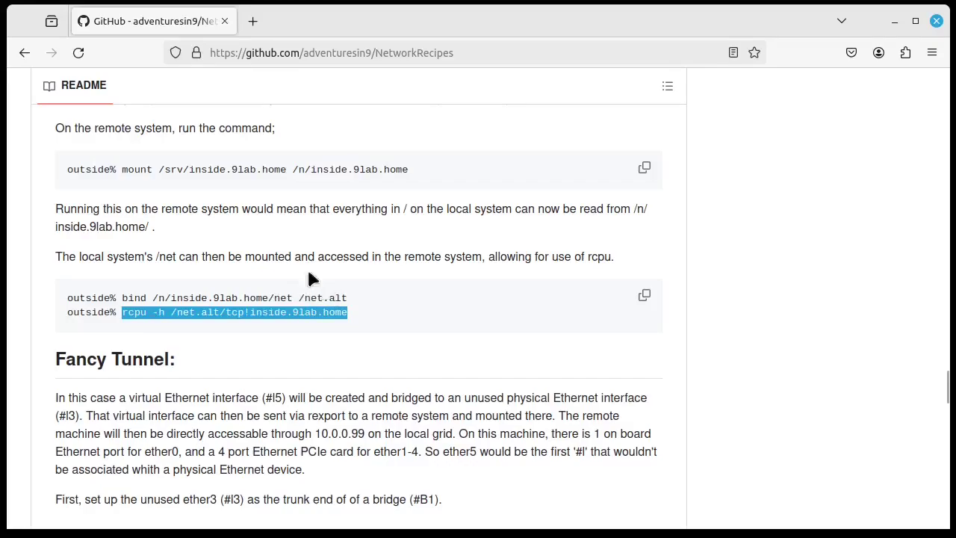
left_click(343, 298)
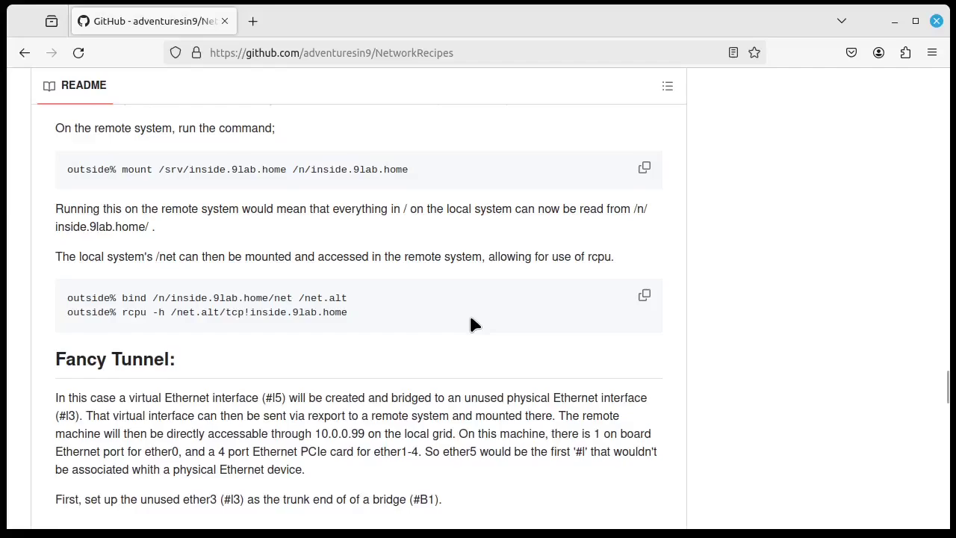
Step: Examine the README's Fancy Tunnel section, including its virtual interface description and the /cfg/gate/mknet3 and mknet5 setup
scroll(470, 323, "down", 5)
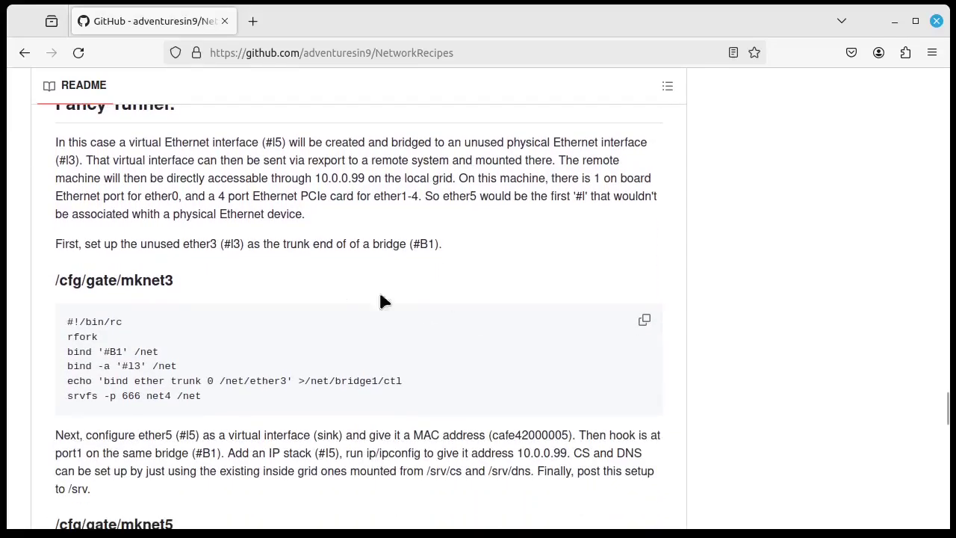
scroll(284, 224, "up", 2)
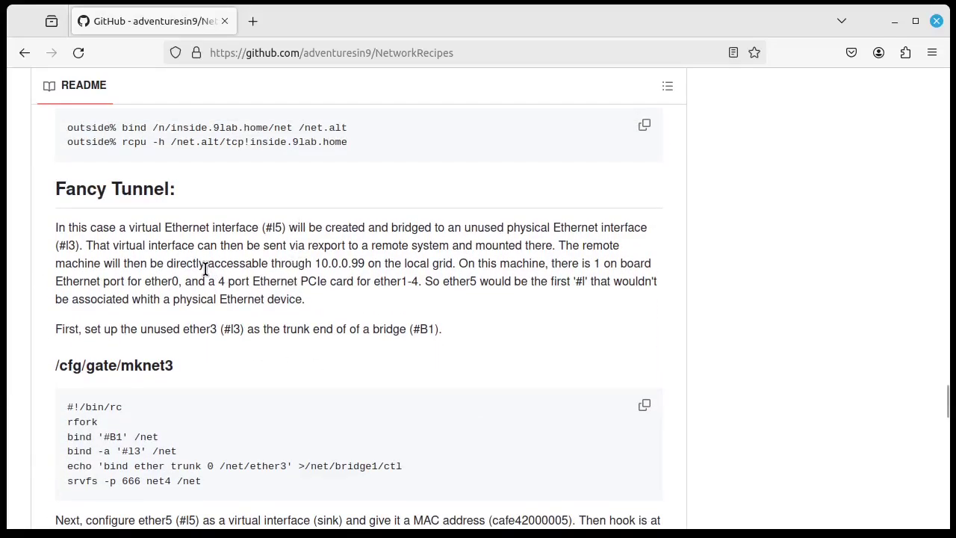
scroll(251, 398, "down", 5)
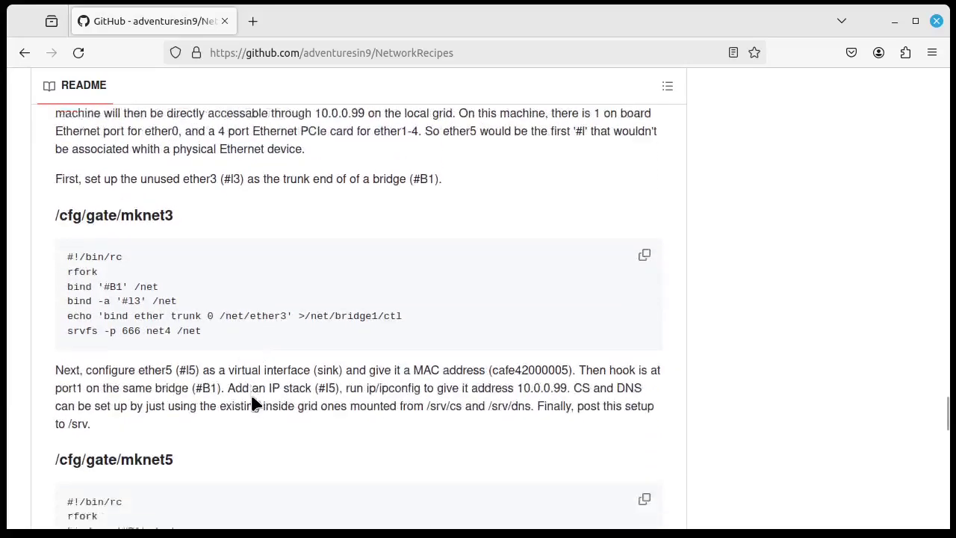
scroll(317, 396, "up", 2)
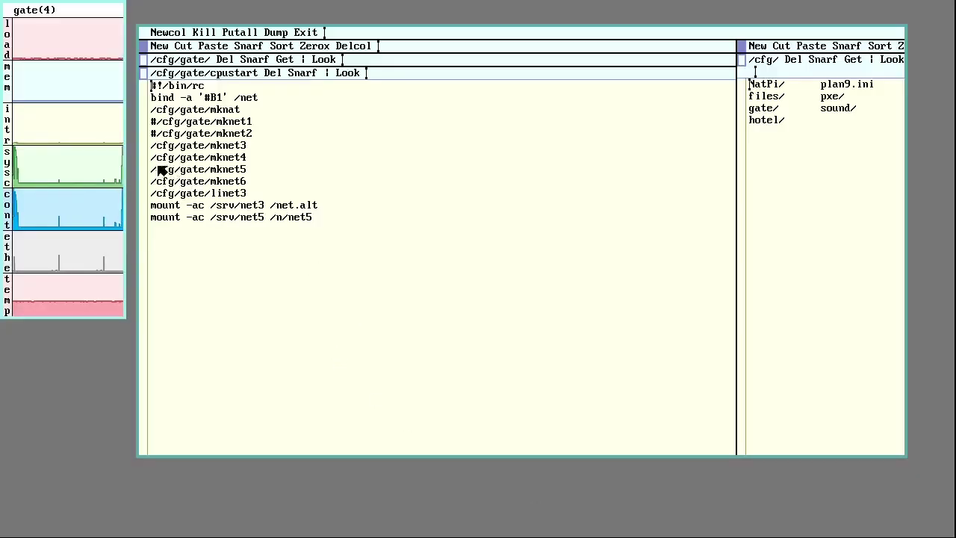
Step: Switch to the gate system's Acme editor, open /cfg/gate/mknet5 and examine the sink, #l5 and ea=cafe42000005 arguments of its bind line
right_click(200, 171)
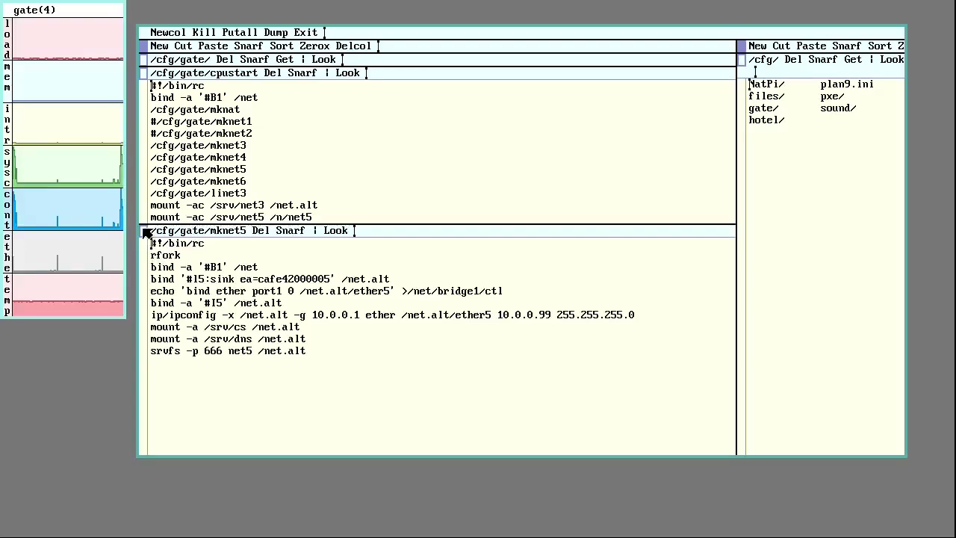
left_click(145, 231)
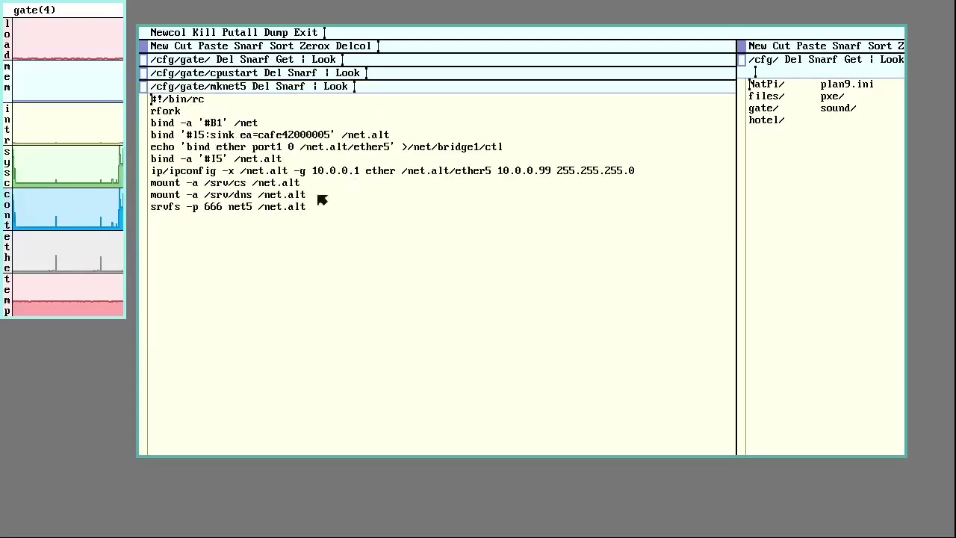
double_click(222, 138)
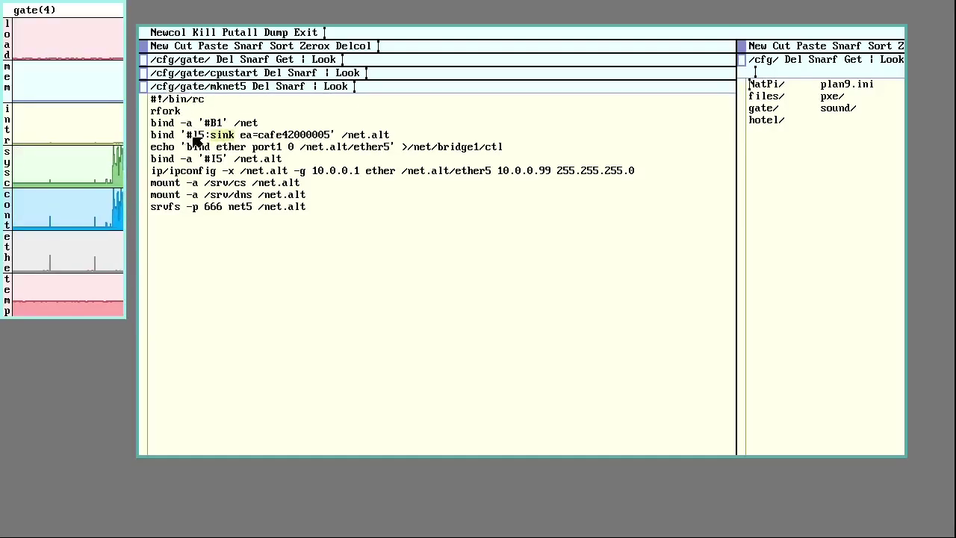
double_click(198, 139)
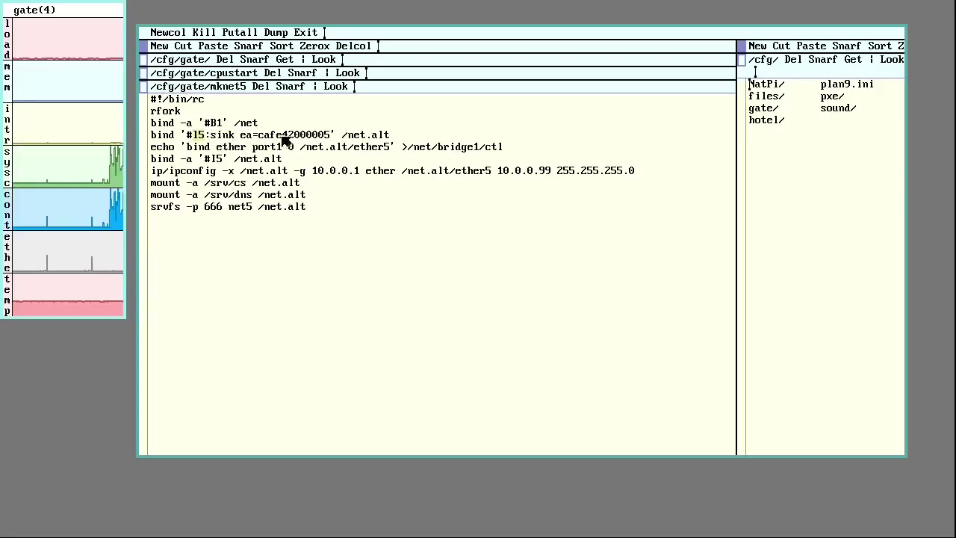
left_click_drag(241, 139, 334, 142)
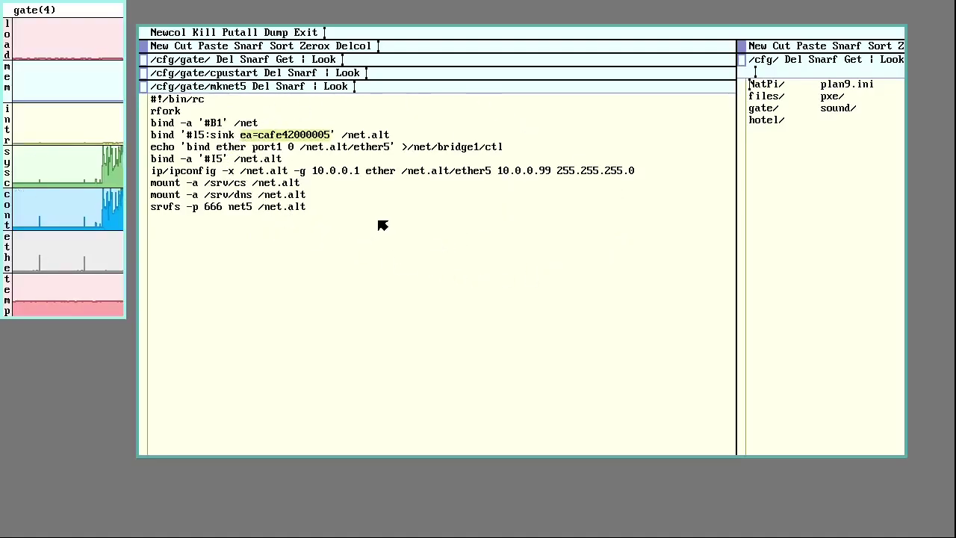
Step: Examine the 10.0.0.99 address in the mknet5 ip/ipconfig line and the srvfs command that posts /net.alt as net5
left_click(546, 171)
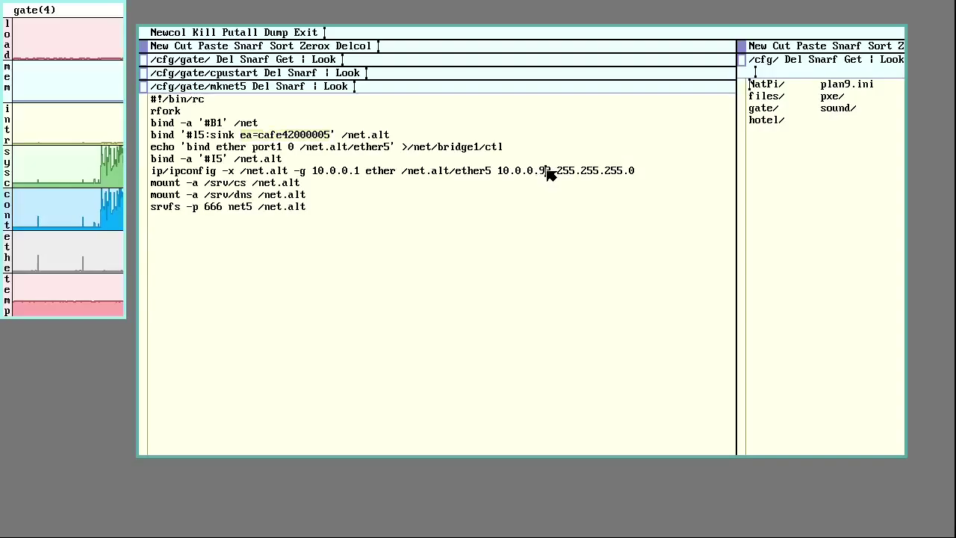
left_click(442, 225)
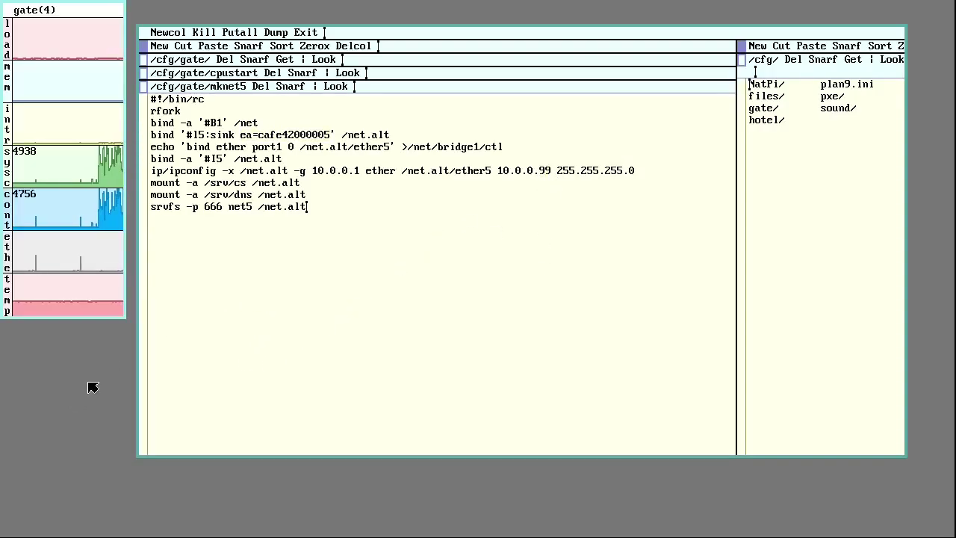
double_click(170, 209)
left_click(303, 207)
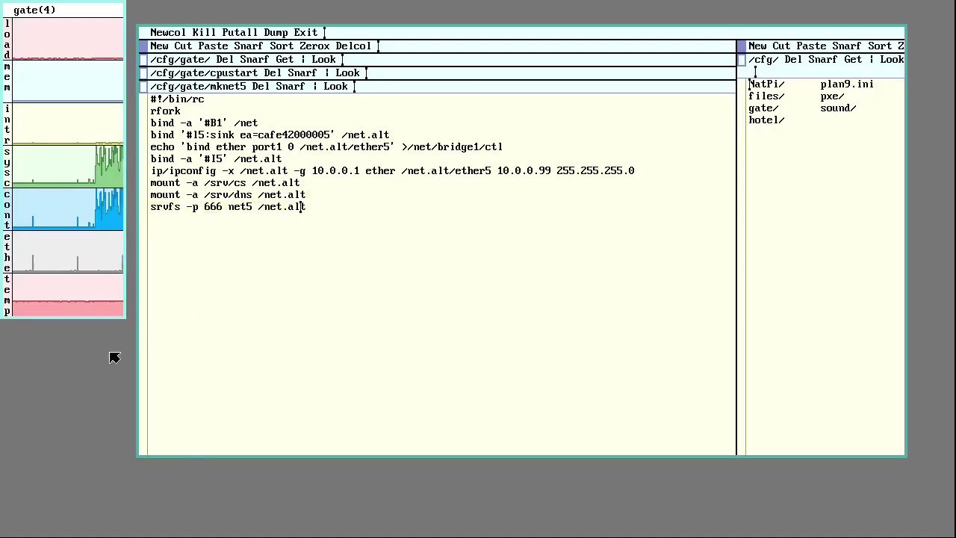
Step: Open a new terminal window on gate, list /srv and locate the net5 entry
right_click(363, 485)
left_click(363, 444)
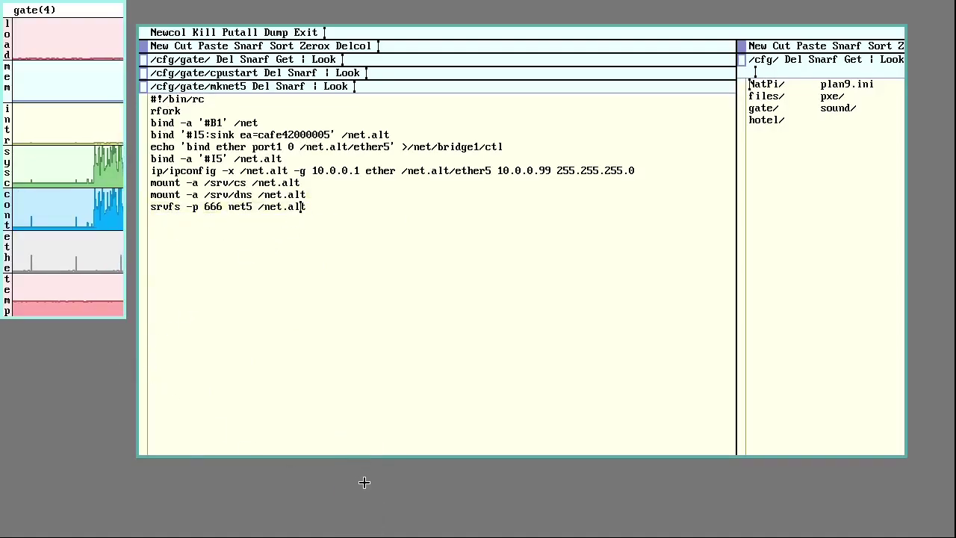
left_click_drag(371, 491, 703, 187)
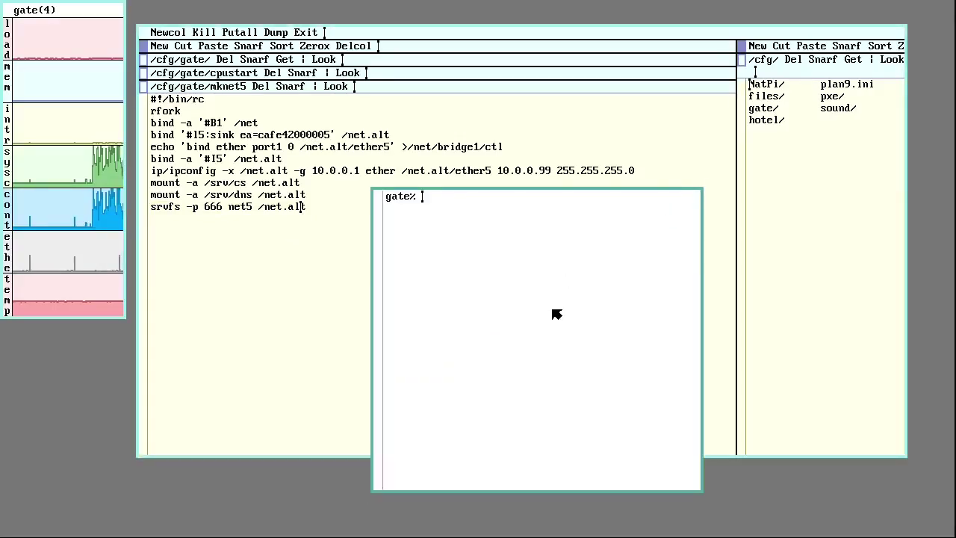
type("ls /s")
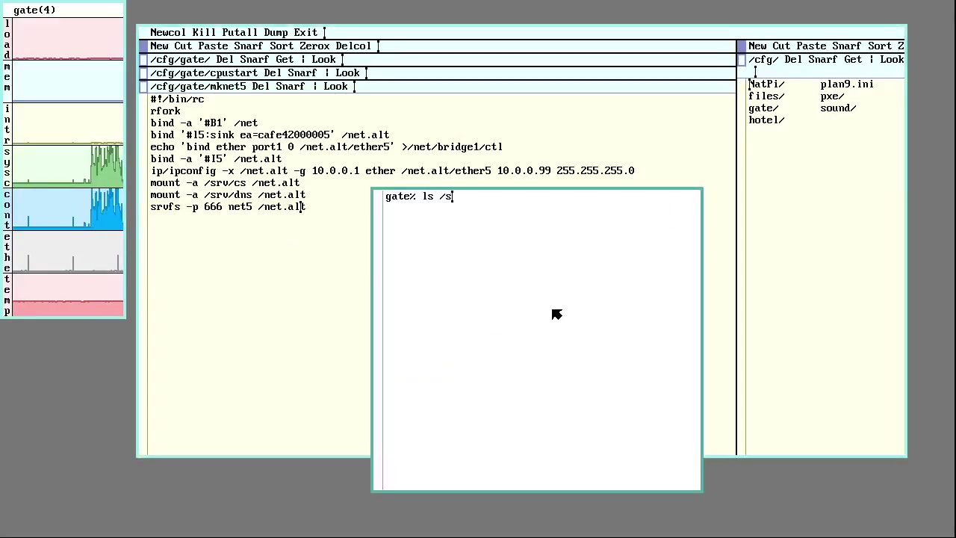
type("rv")
key("Return")
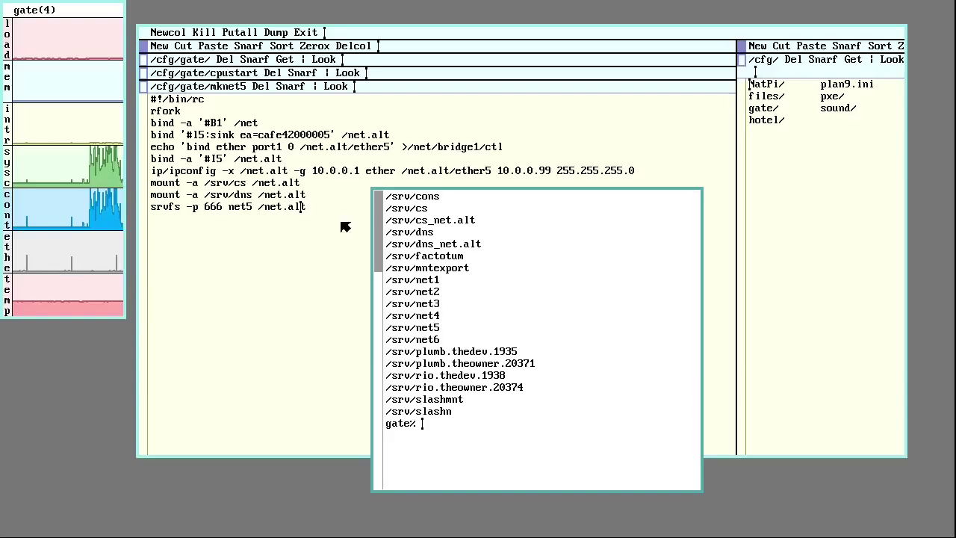
left_click_drag(397, 338, 472, 329)
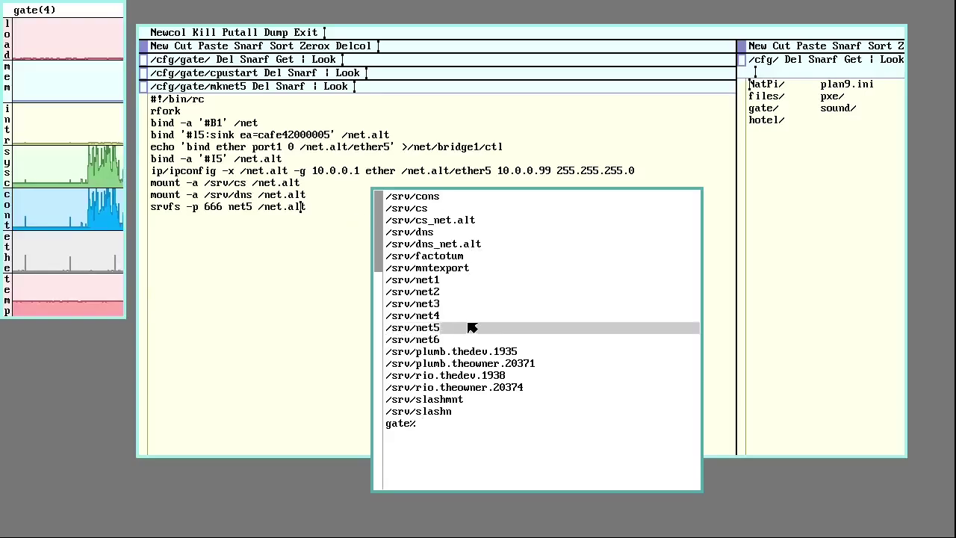
left_click(482, 422)
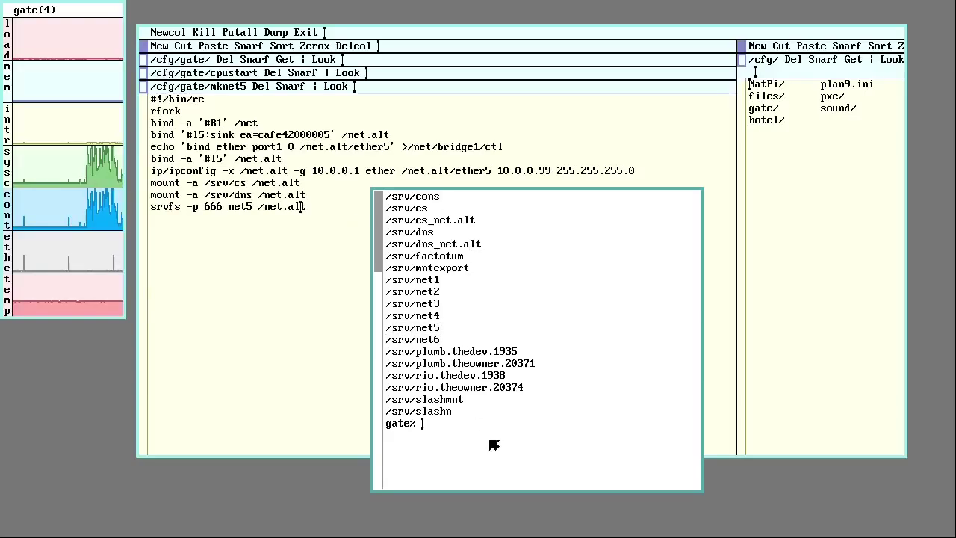
Step: List the contents of /n in the gate terminal
type("/n/")
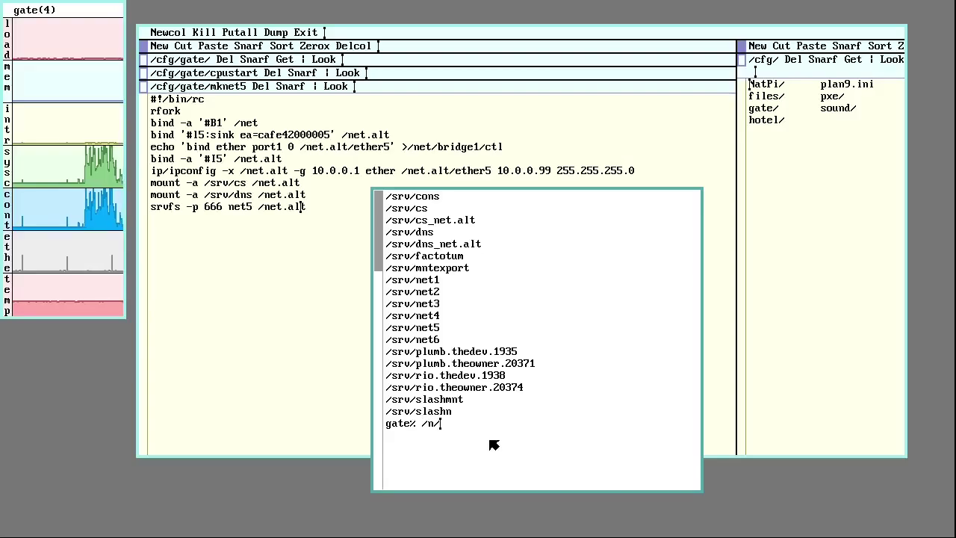
key("BackSpace")
key("BackSpace")
key("BackSpace")
type("l")
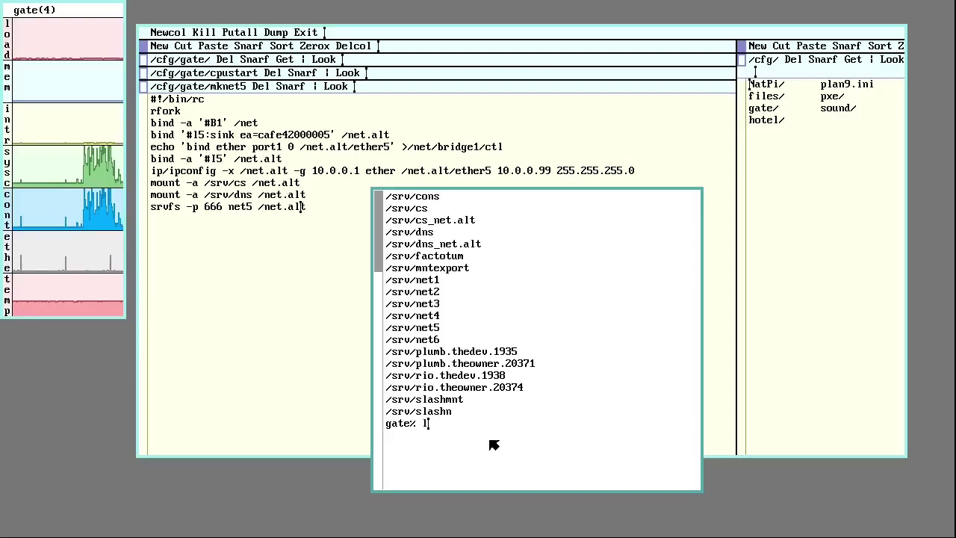
type("s /n")
key("Return")
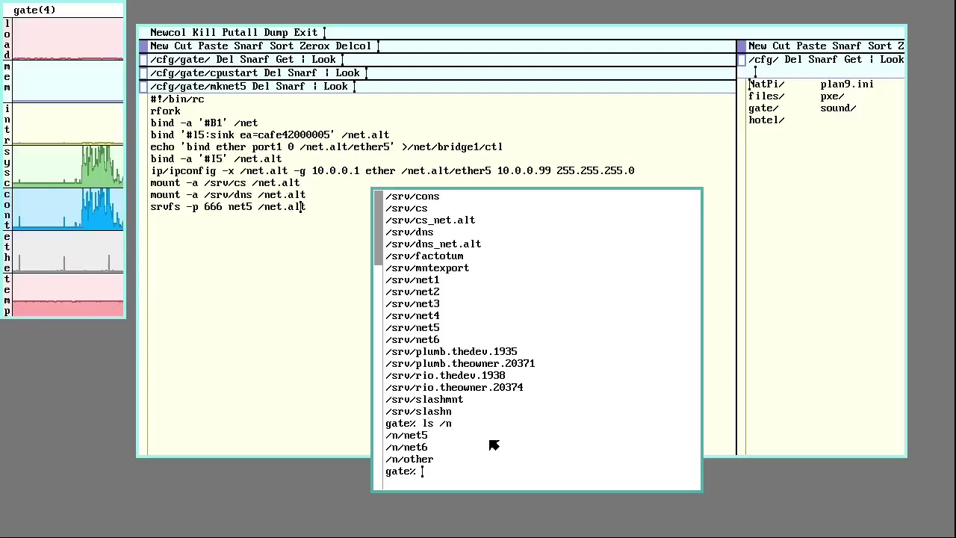
Step: Move the gate terminal aside, unhide the rio window running on central and place it beside the terminal
left_click_drag(373, 187, 41, 207)
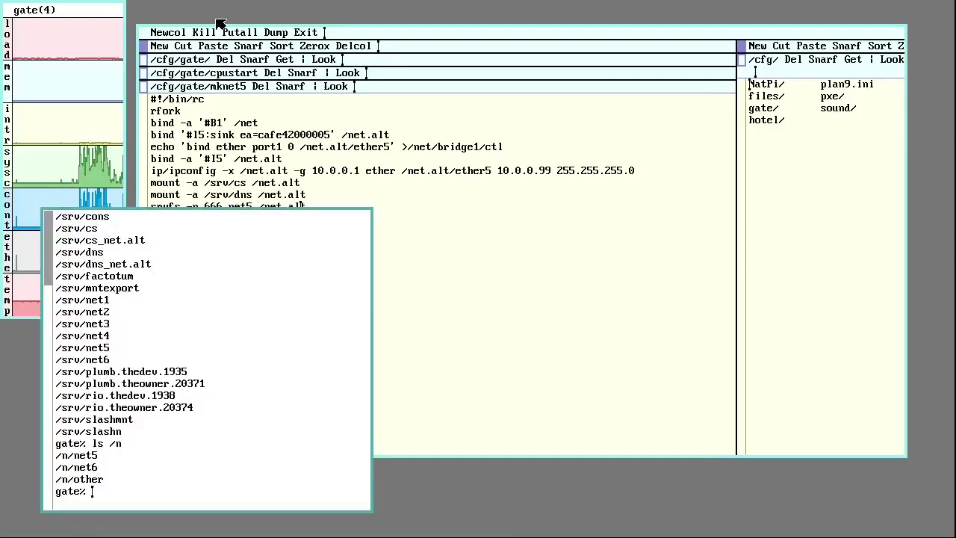
right_click(219, 22)
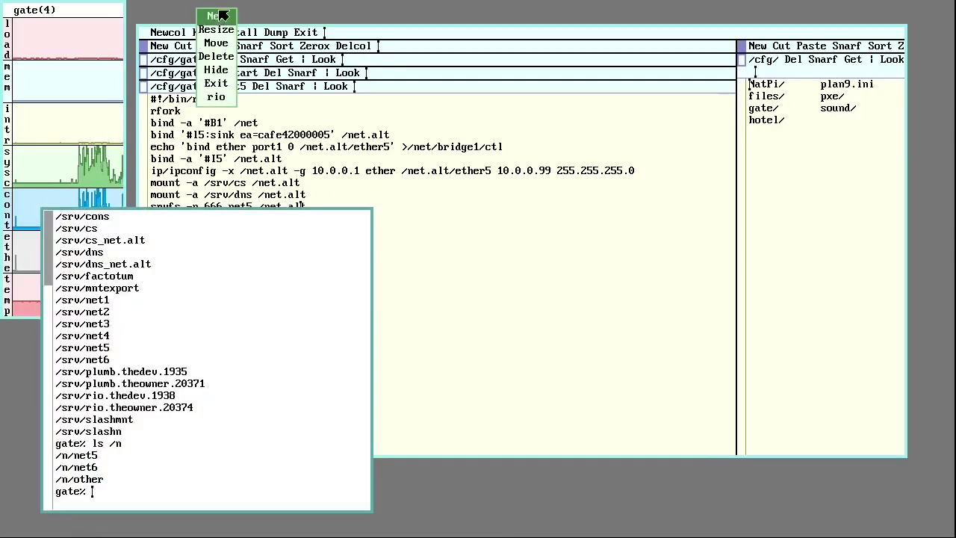
right_click(216, 96)
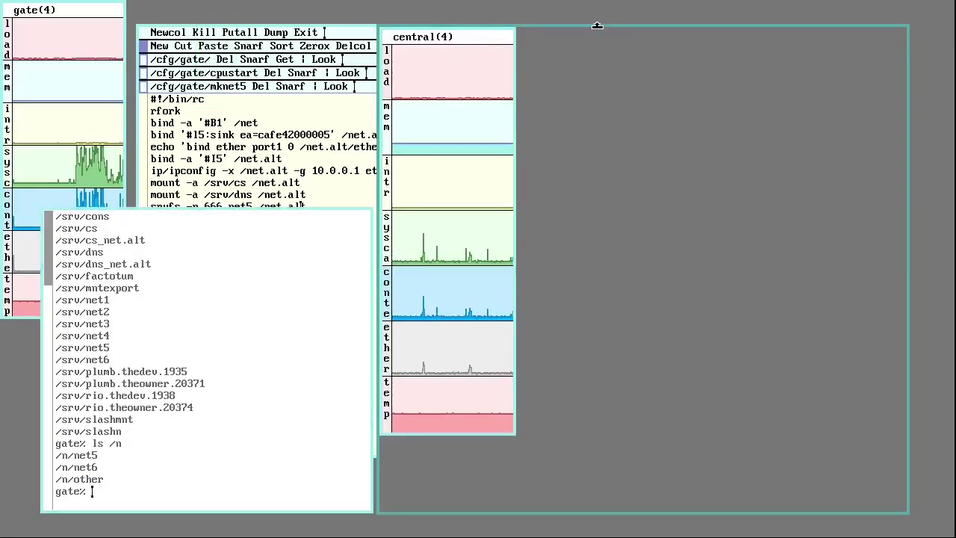
left_click_drag(597, 25, 661, 17)
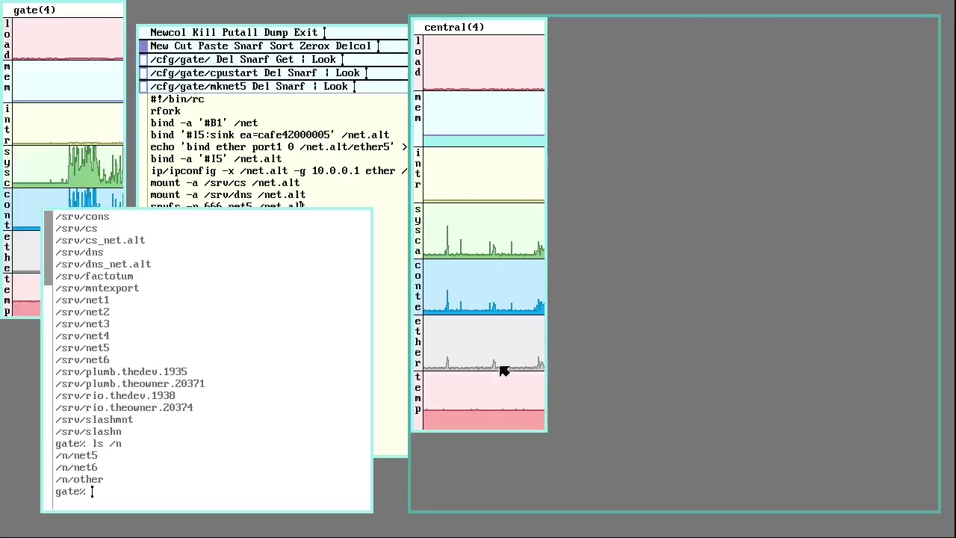
Step: Export /n/net5 from gate to central using rexport with the service name net.inside
left_click(146, 505)
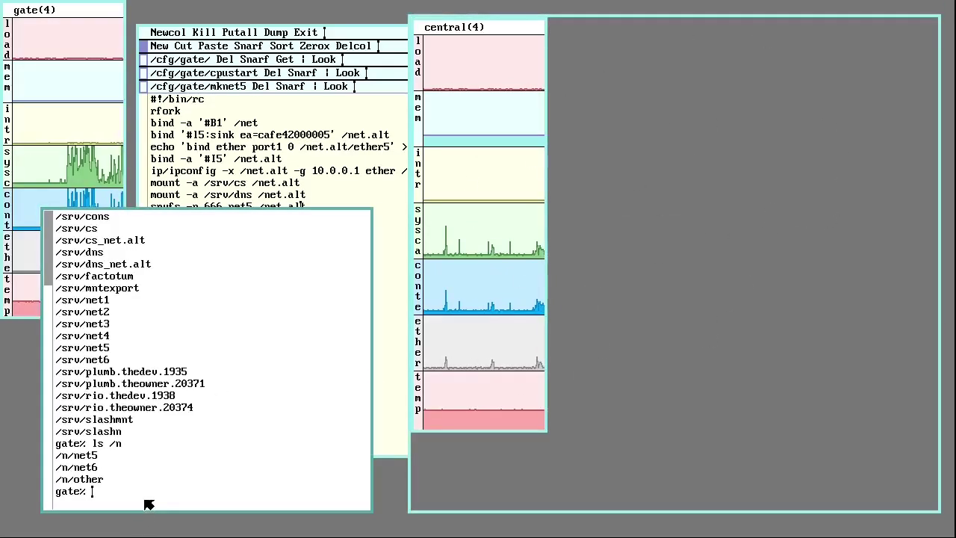
type("re")
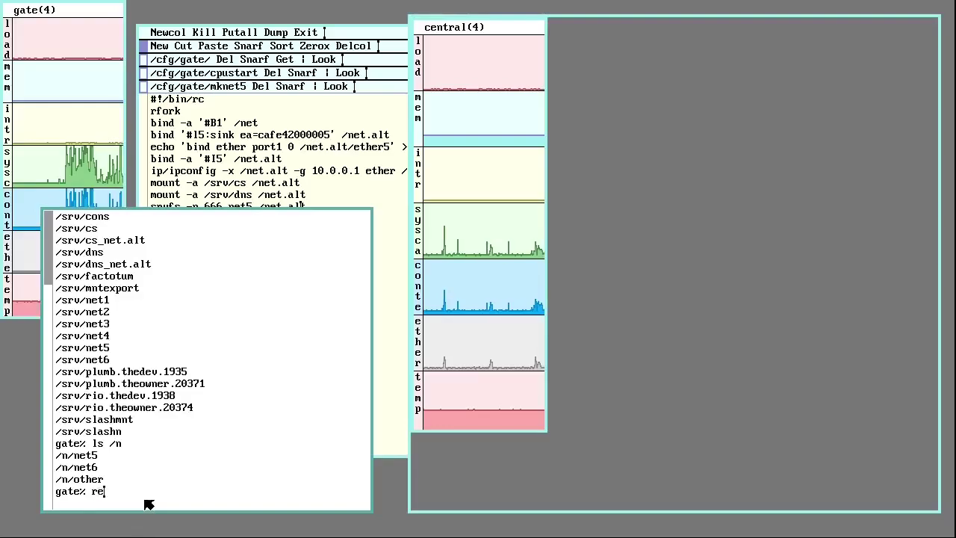
type("xport -")
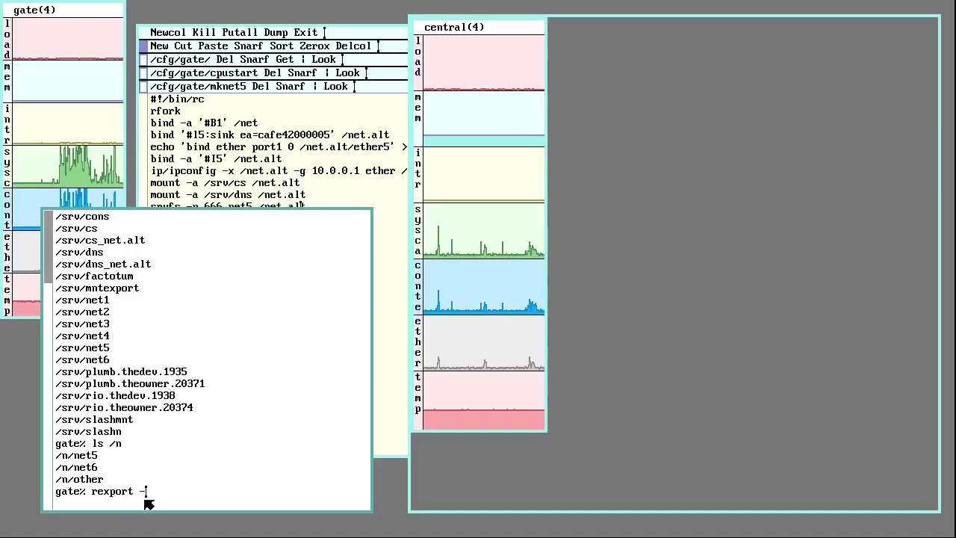
type("s net")
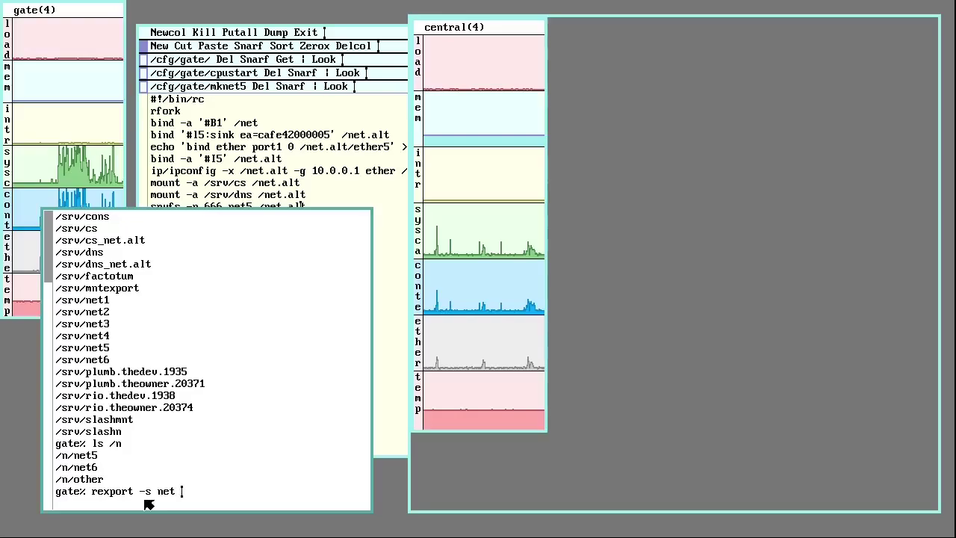
key("BackSpace")
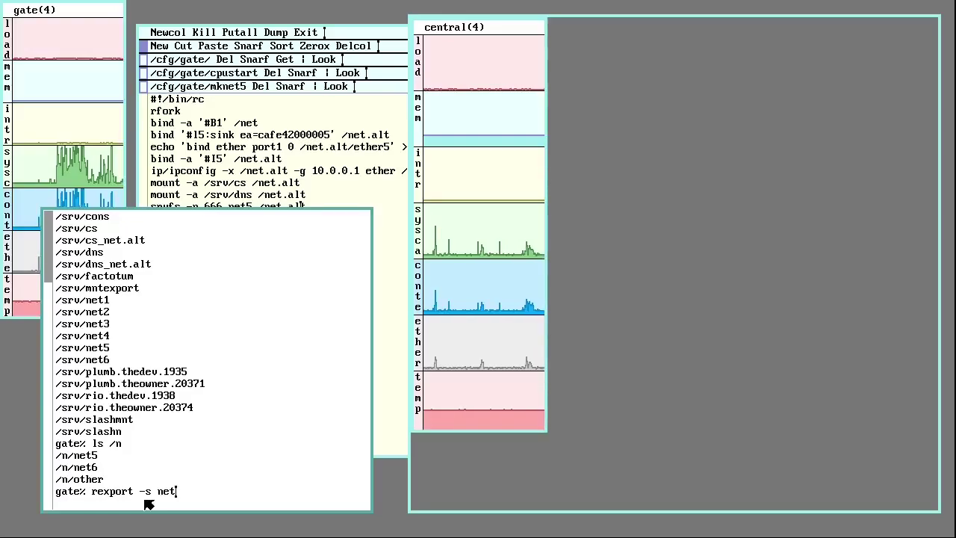
type(".inside ")
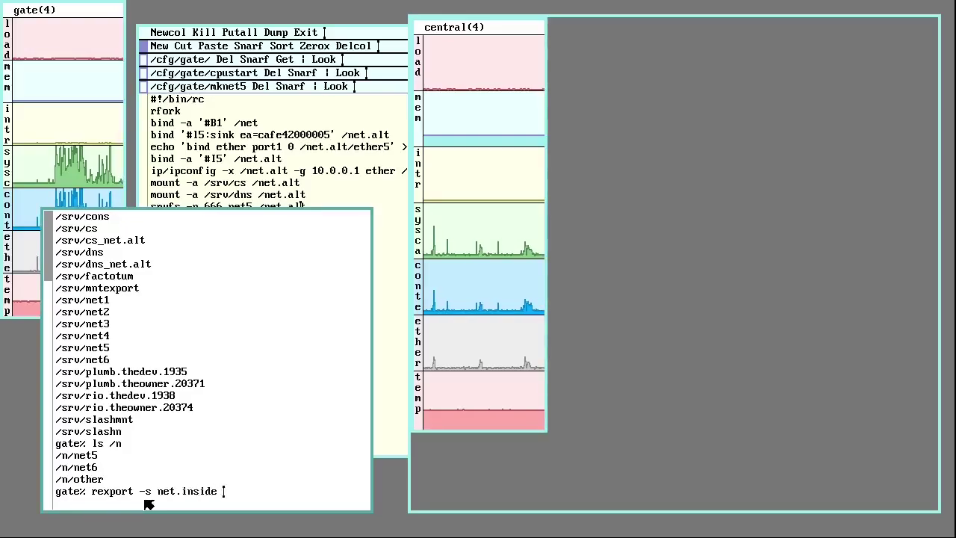
type("/n")
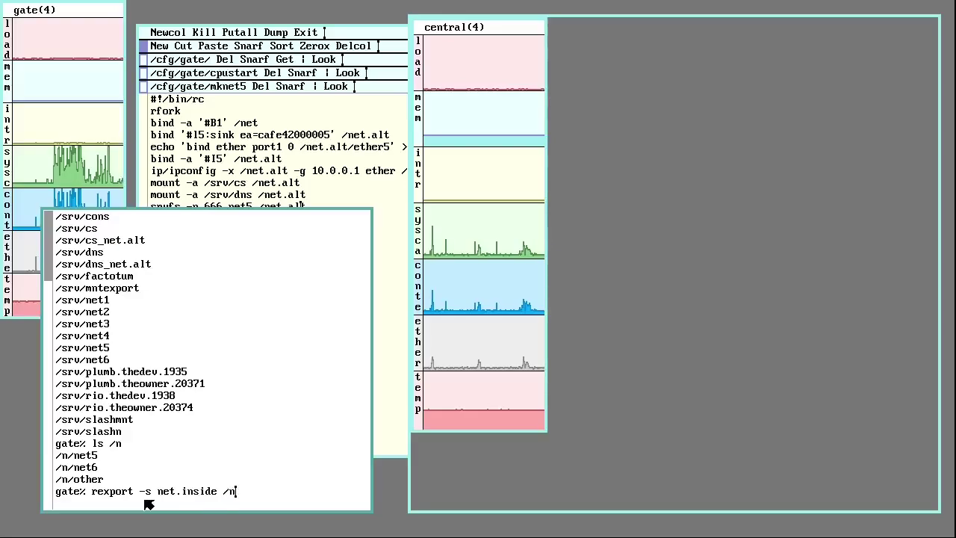
type("/net5")
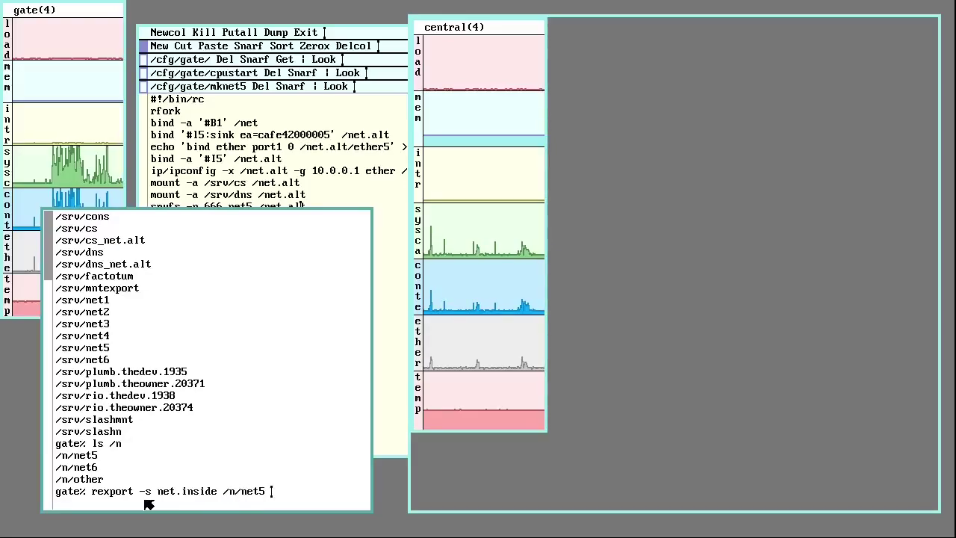
type(" central")
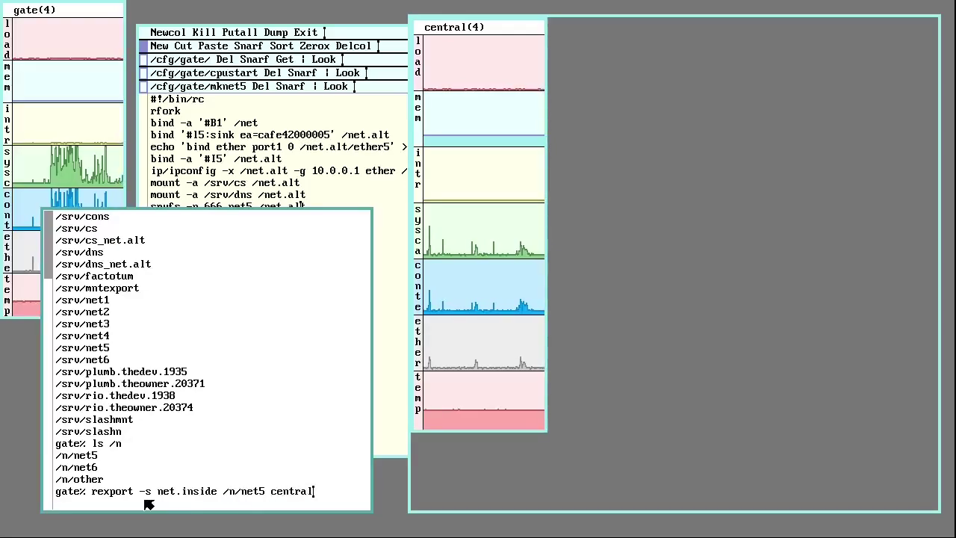
key("Return")
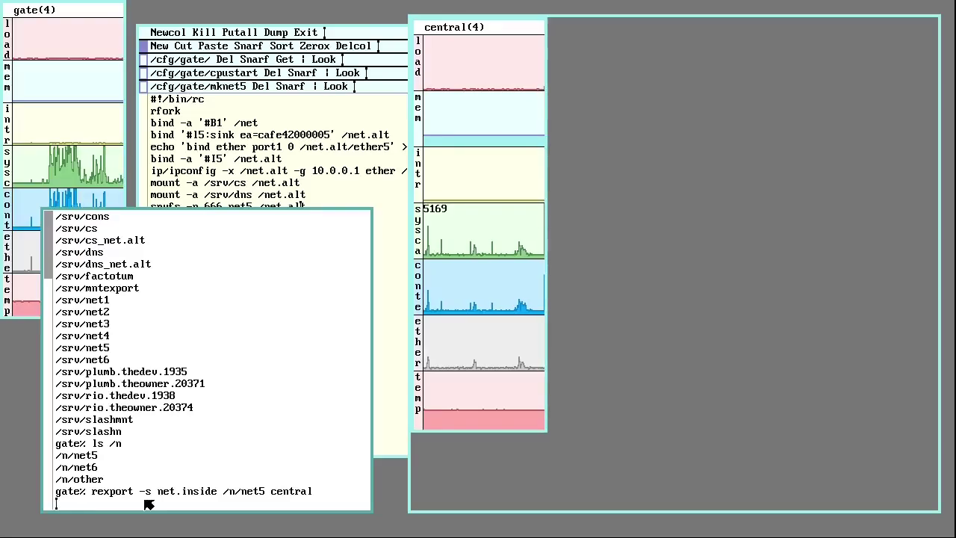
Step: Open a new terminal window inside the central rio and list the contents of /srv
right_click(632, 74)
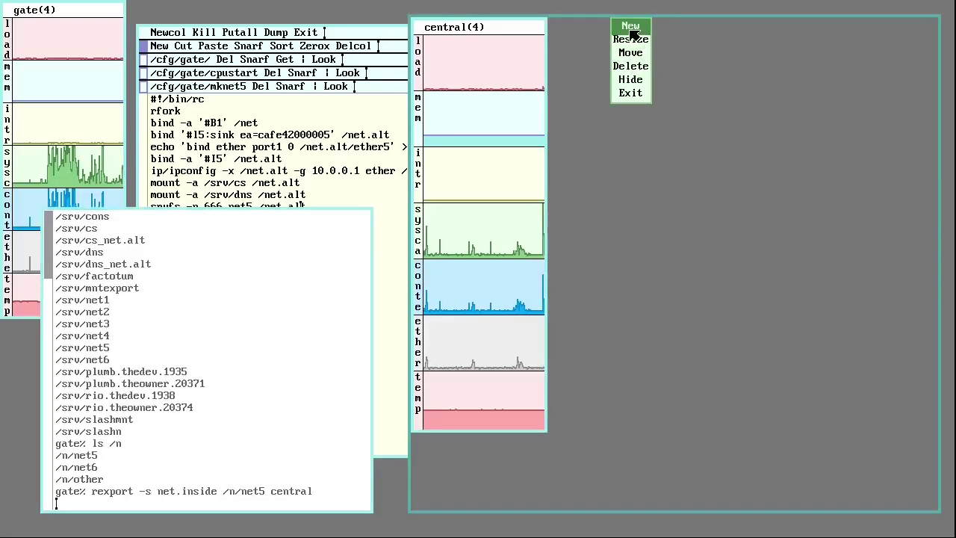
left_click(631, 32)
left_click_drag(614, 42, 904, 351)
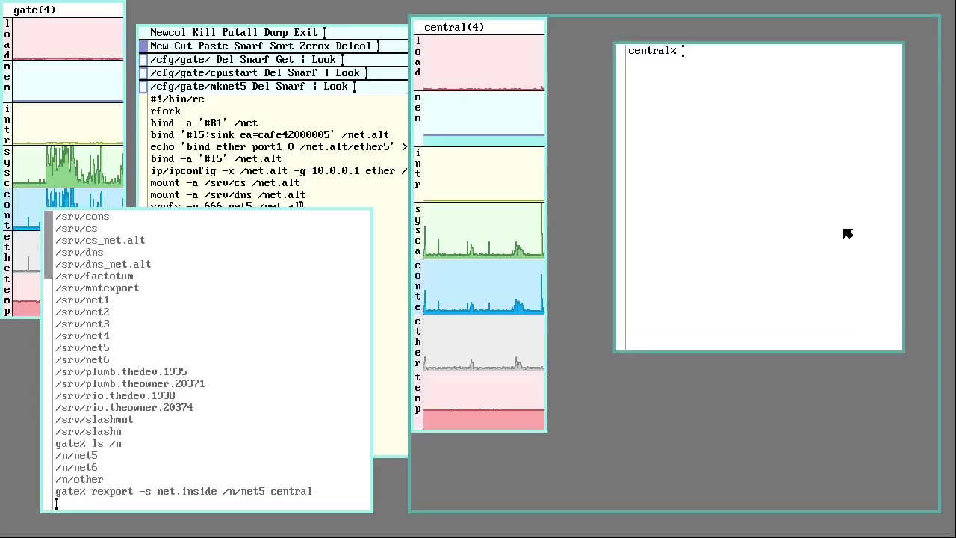
type("ls /")
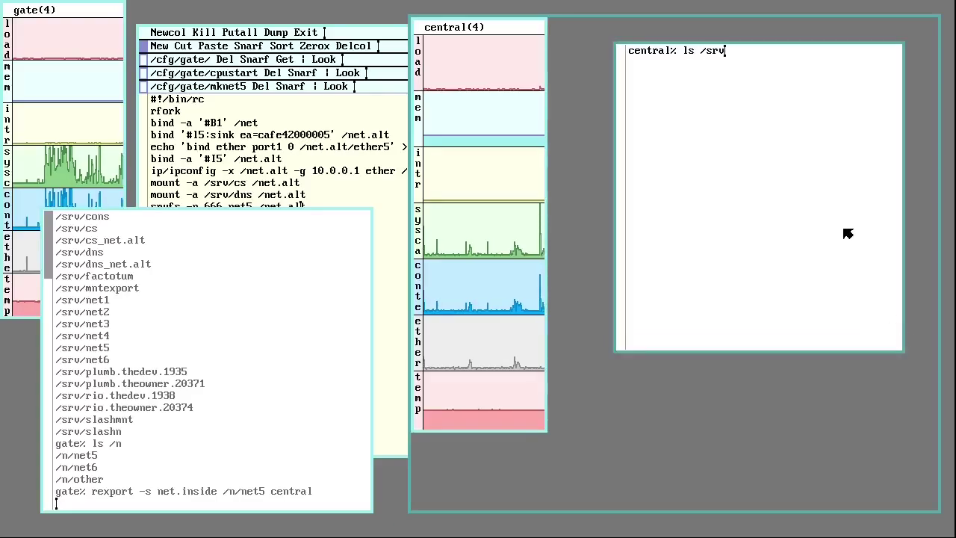
type("srv")
key("Return")
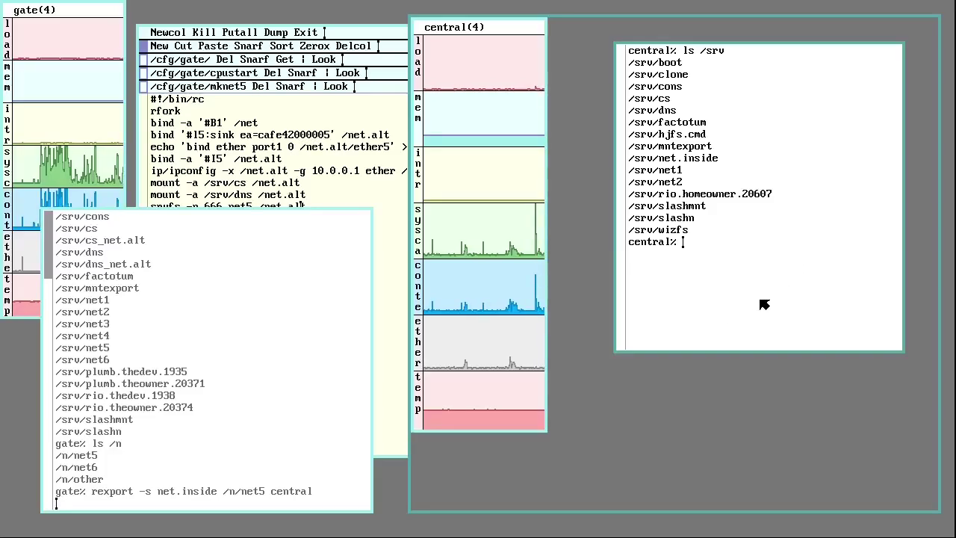
Step: List /srv a second time in the central terminal
type("ls /")
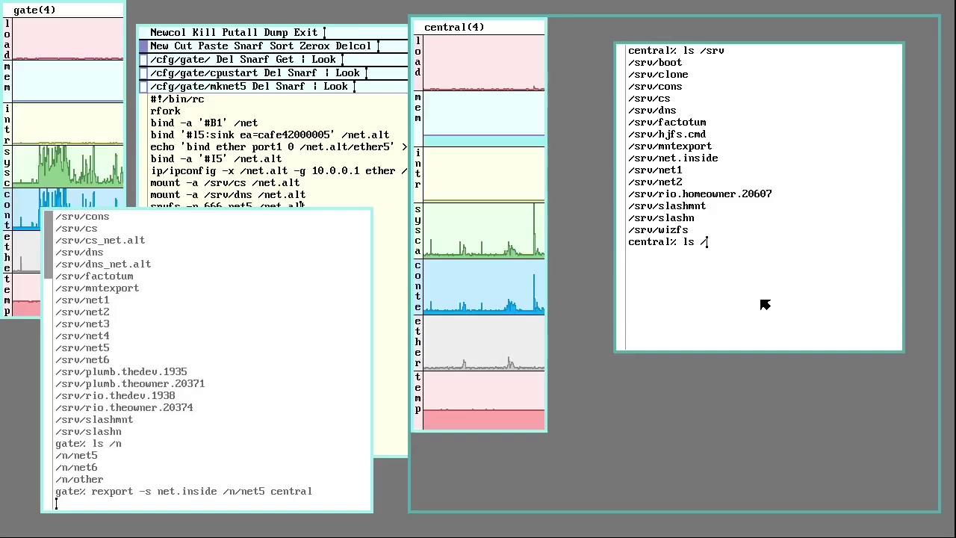
type("srv")
key("Return")
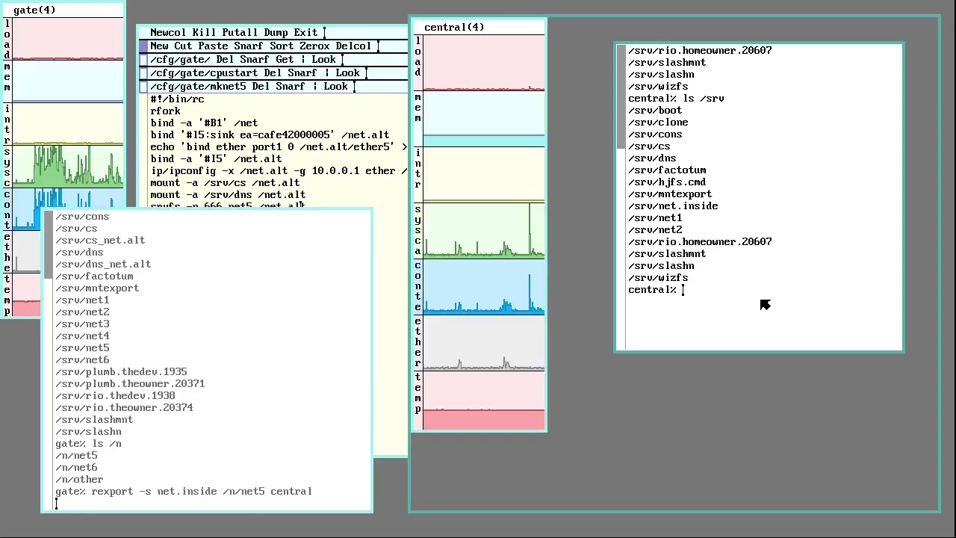
type("/srv")
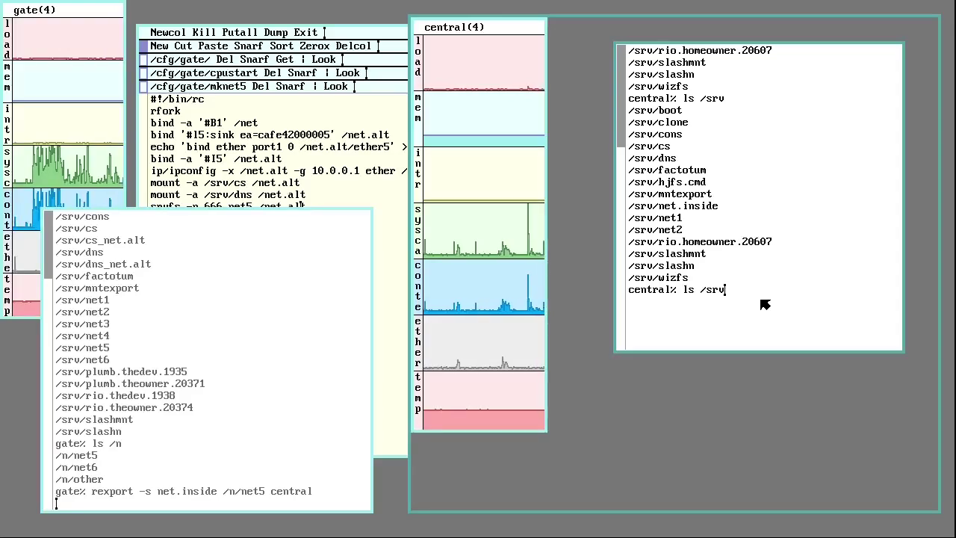
type("5")
key("BackSpace")
key("BackSpace")
key("BackSpace")
key("BackSpace")
key("BackSpace")
key("BackSpace")
key("BackSpace")
key("BackSpace")
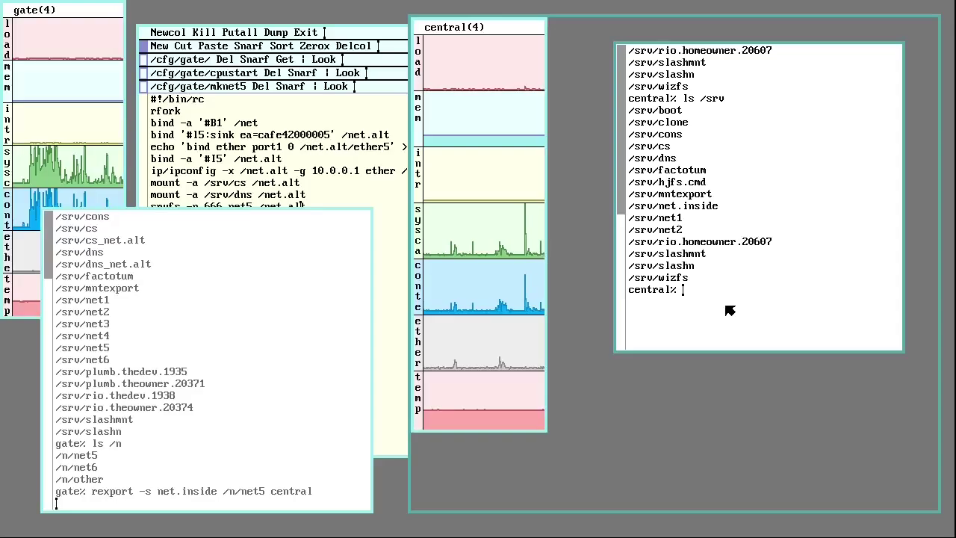
Step: Locate the net.inside entry in the central /srv listing and mount /srv/net.inside onto /net
left_click_drag(630, 204, 737, 209)
middle_click(738, 210)
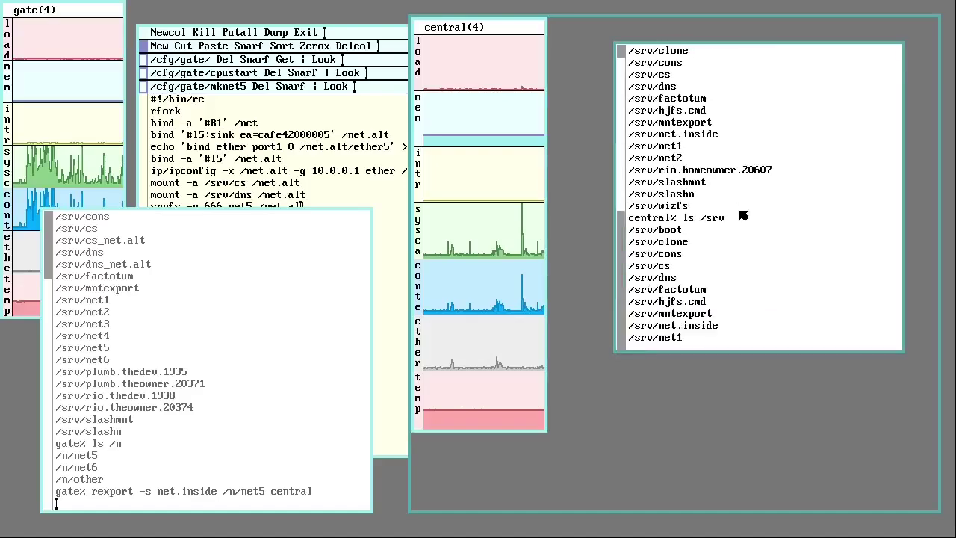
scroll(740, 194, "up", 1)
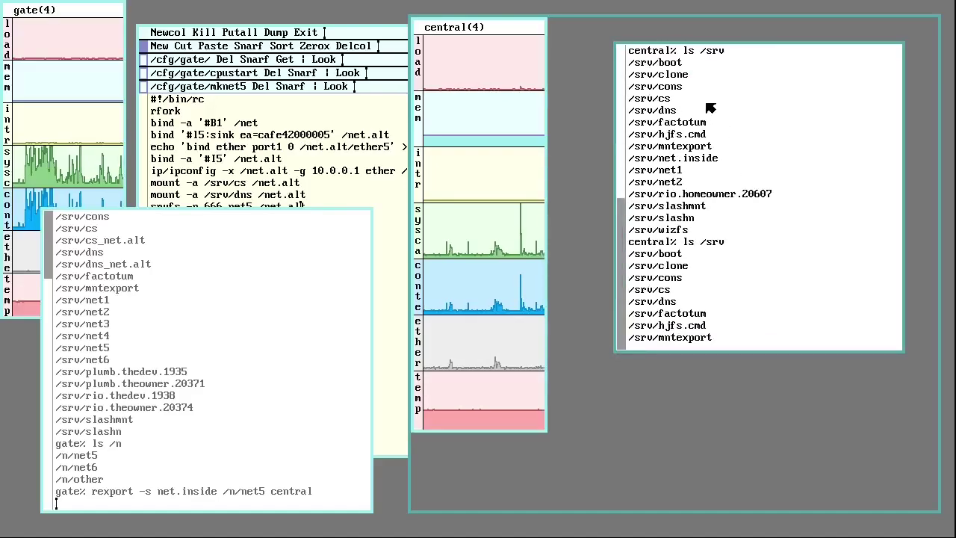
scroll(745, 241, "down", 4)
left_click(737, 254)
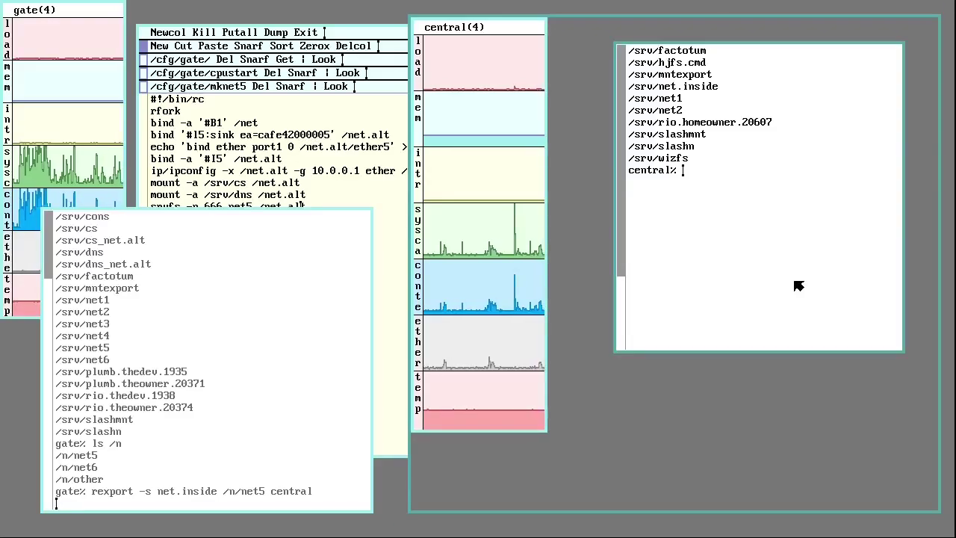
type("b")
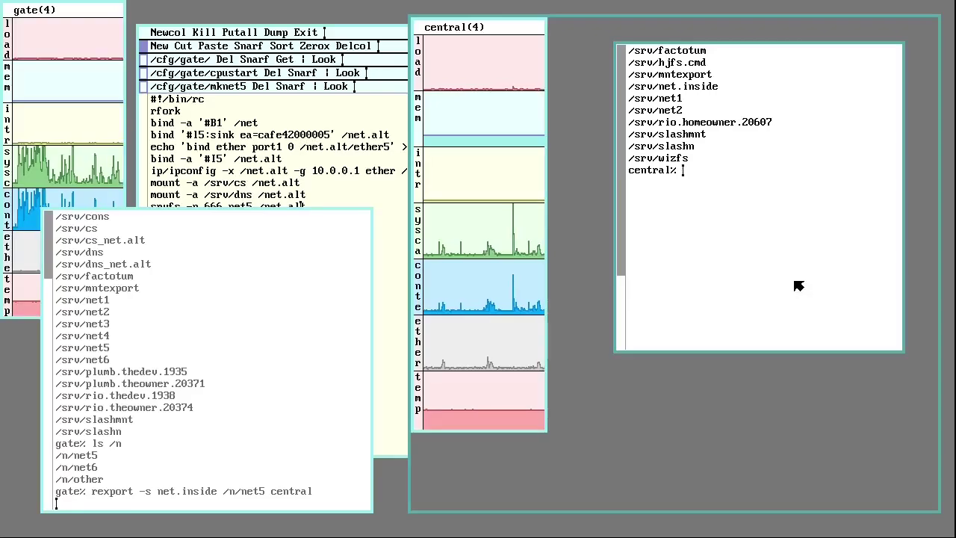
type("mount /")
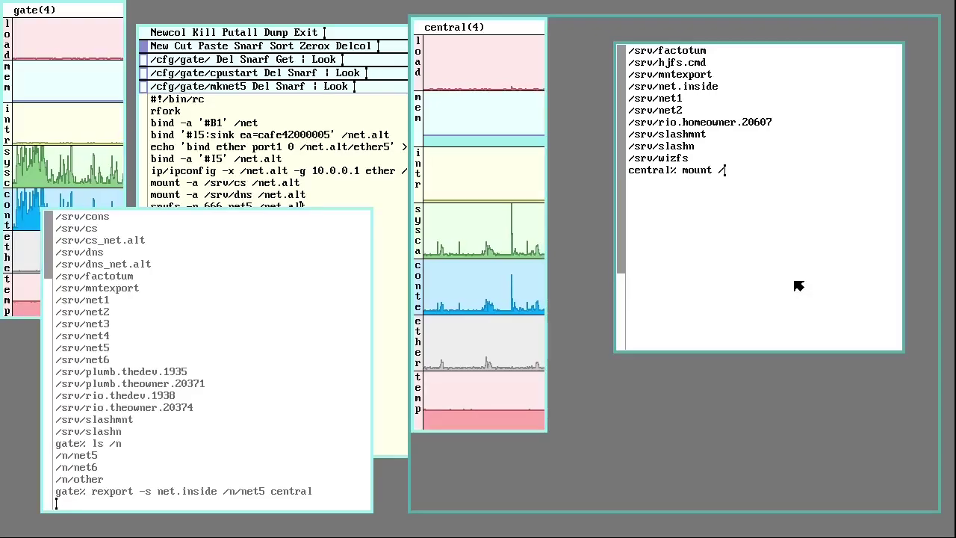
type("srv/")
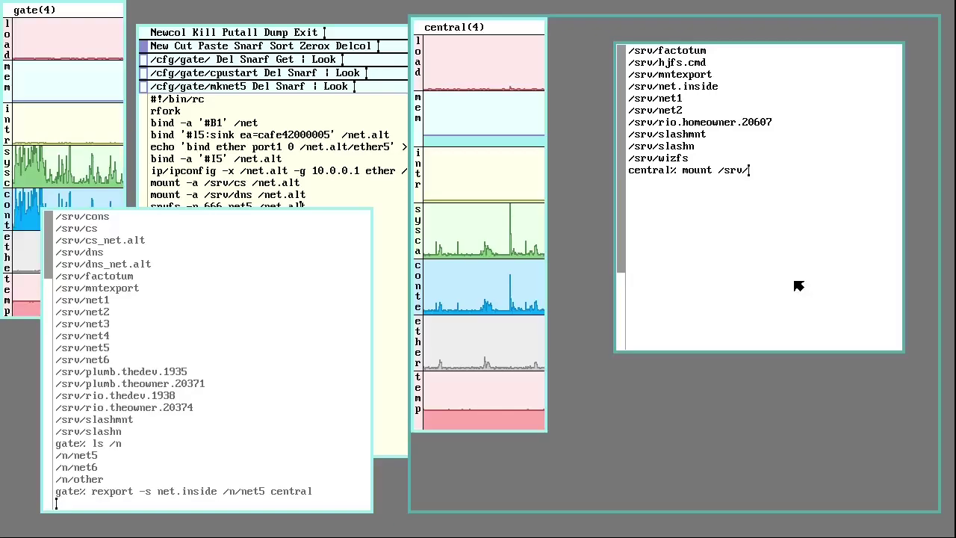
type("net.ins")
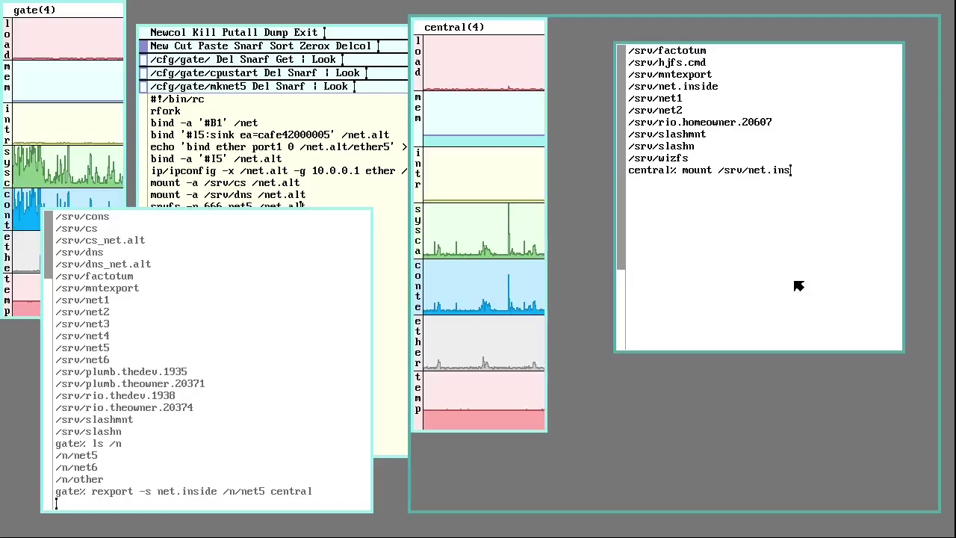
type("ide")
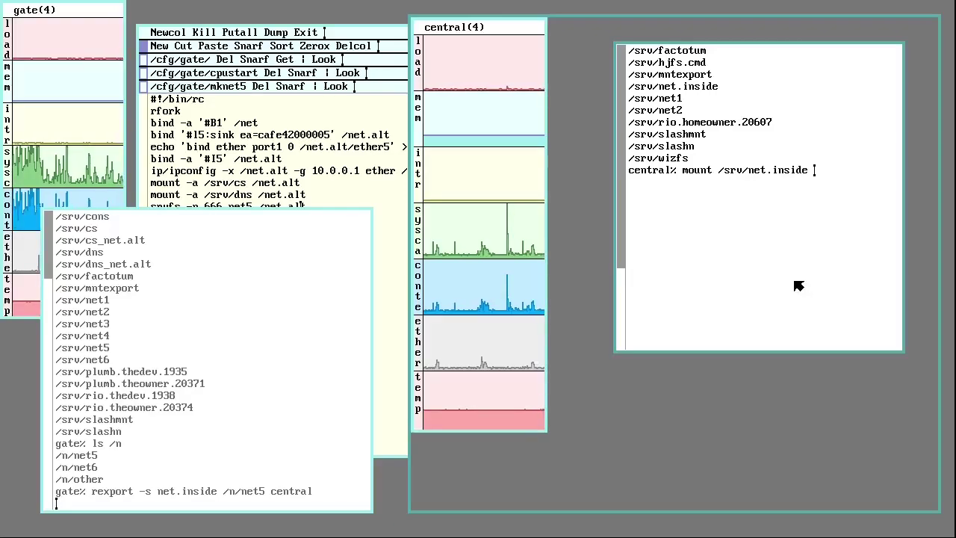
type(" /ne")
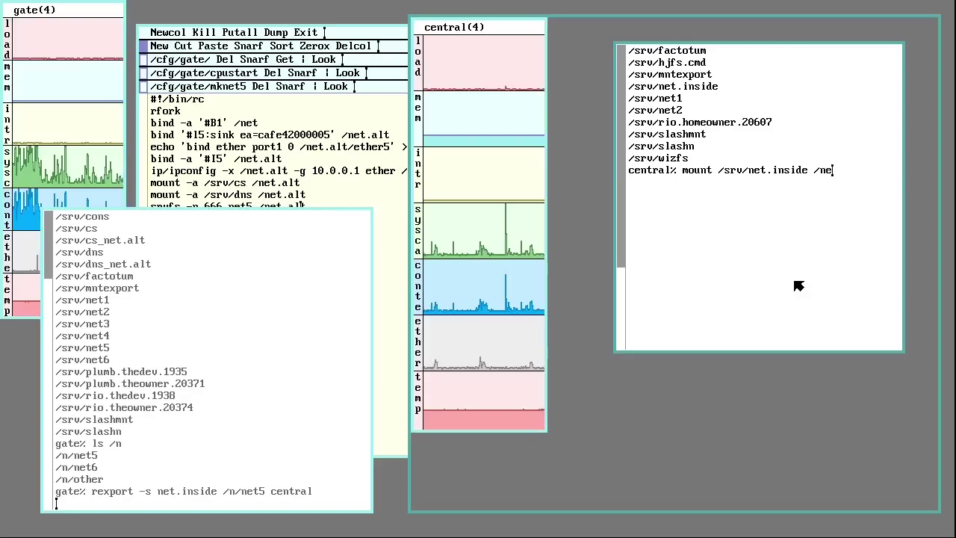
type("t")
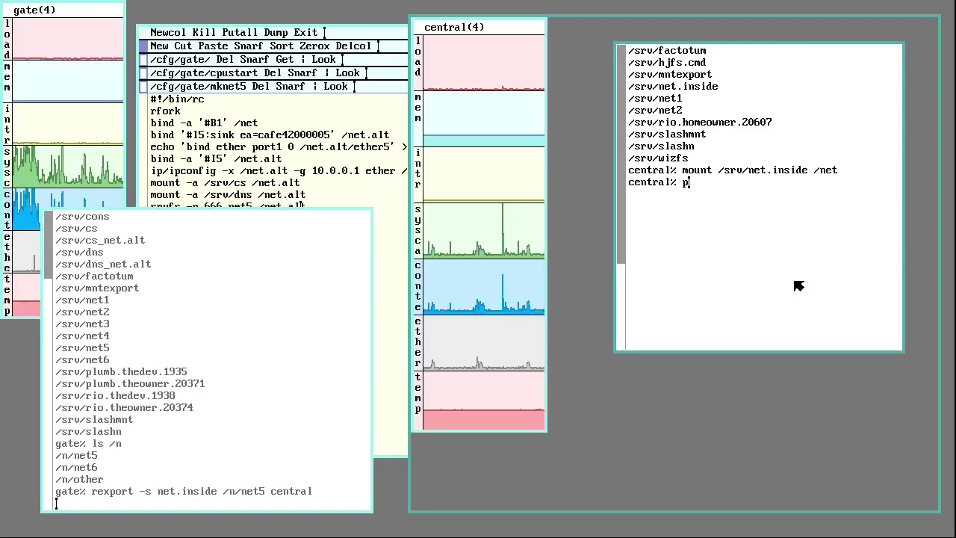
Step: Ping 10.0.0.9 with ip/ping from the central terminal that has net.inside mounted
key("BackSpace")
type("i")
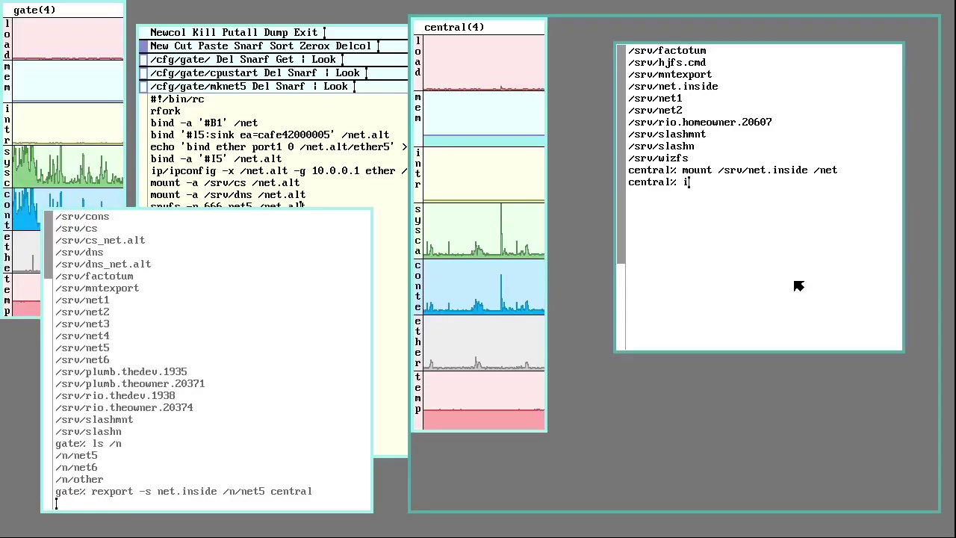
type("p/ping 10")
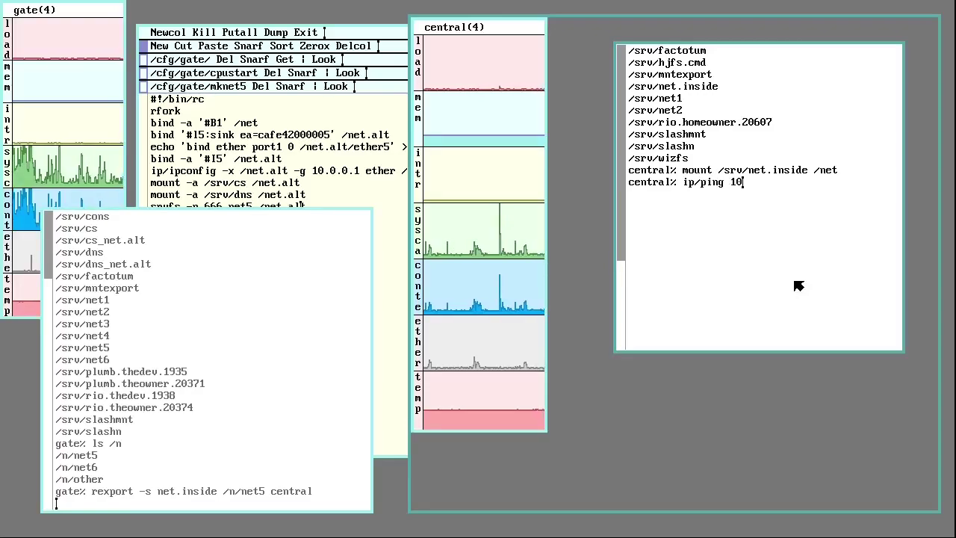
type(".0.0.")
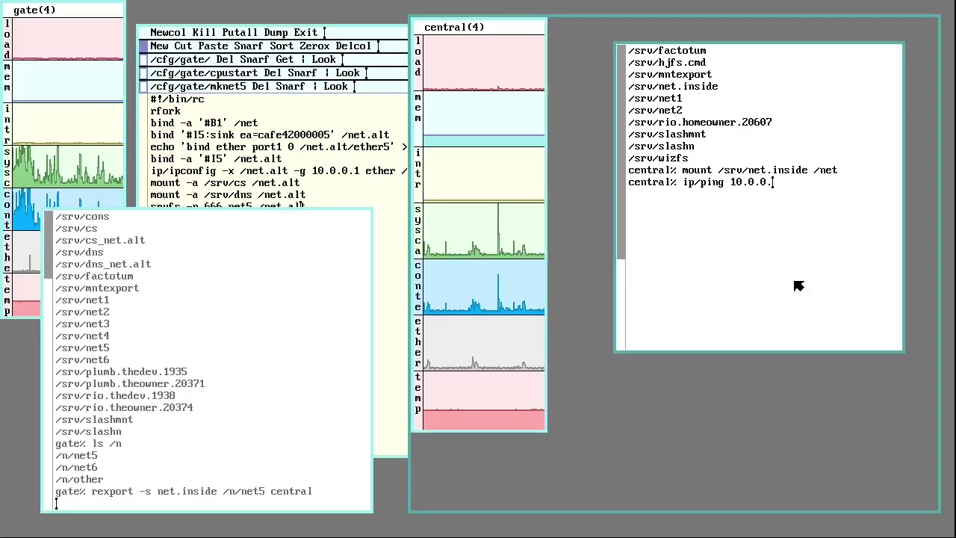
type("9")
key("Return")
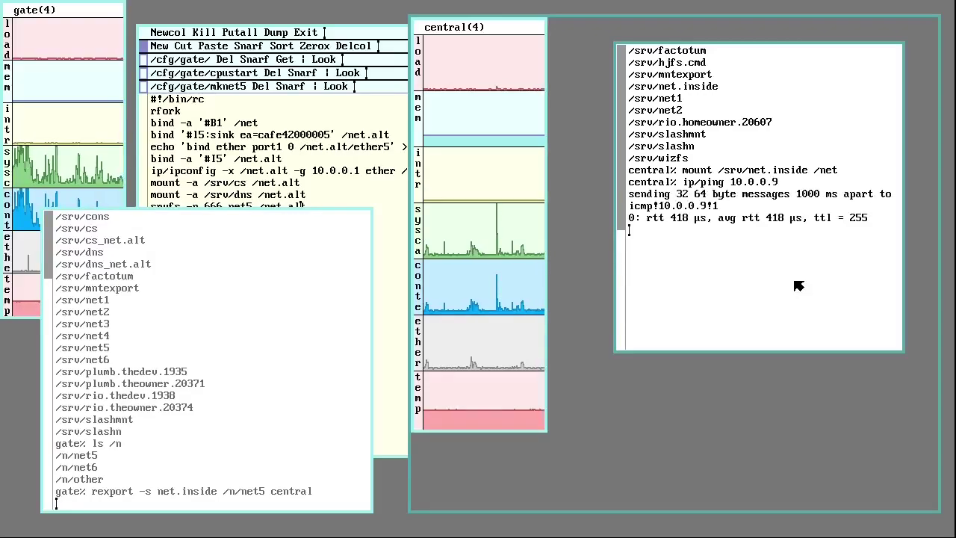
Step: Open a second terminal on central without the mounted stack and ping 10.0.0.9 from it for comparison
right_click(700, 429)
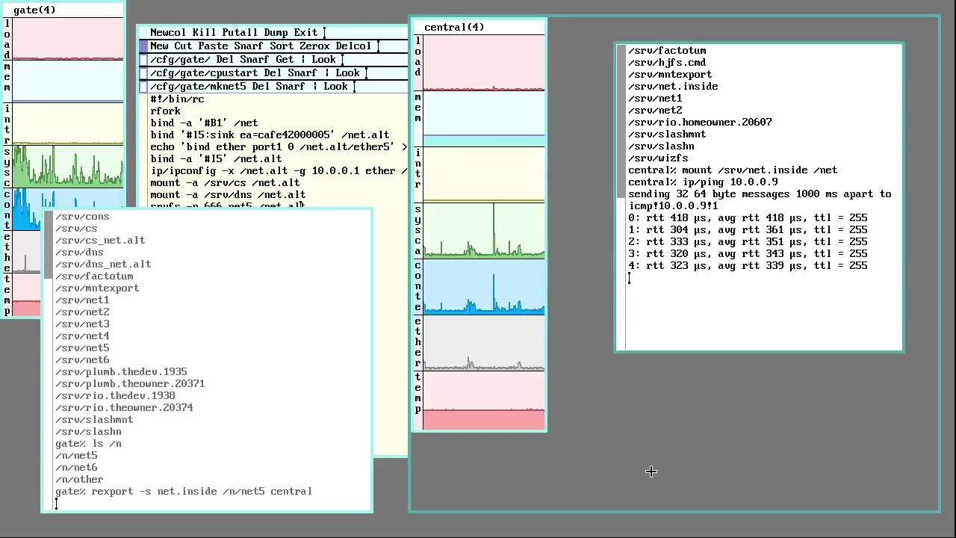
left_click_drag(660, 487, 427, 281)
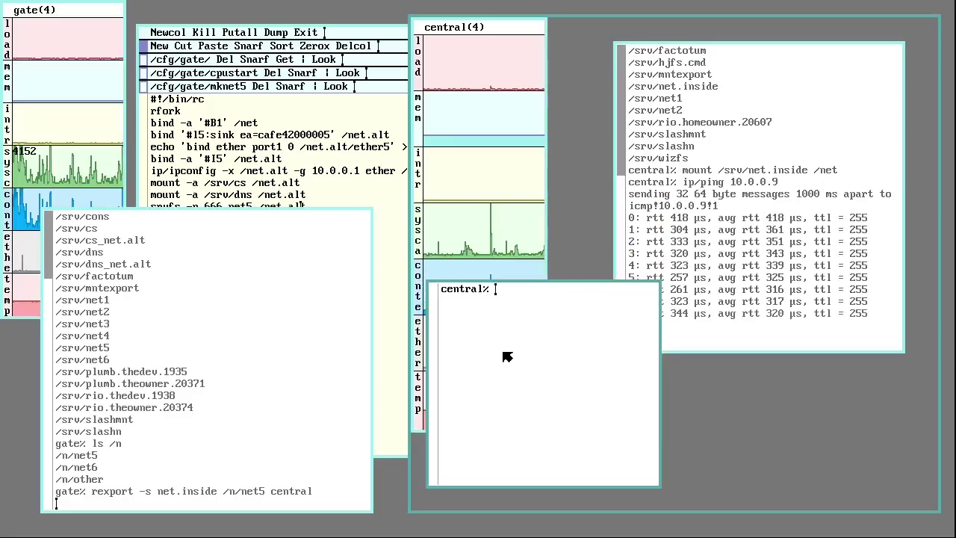
type("ip/ping 1")
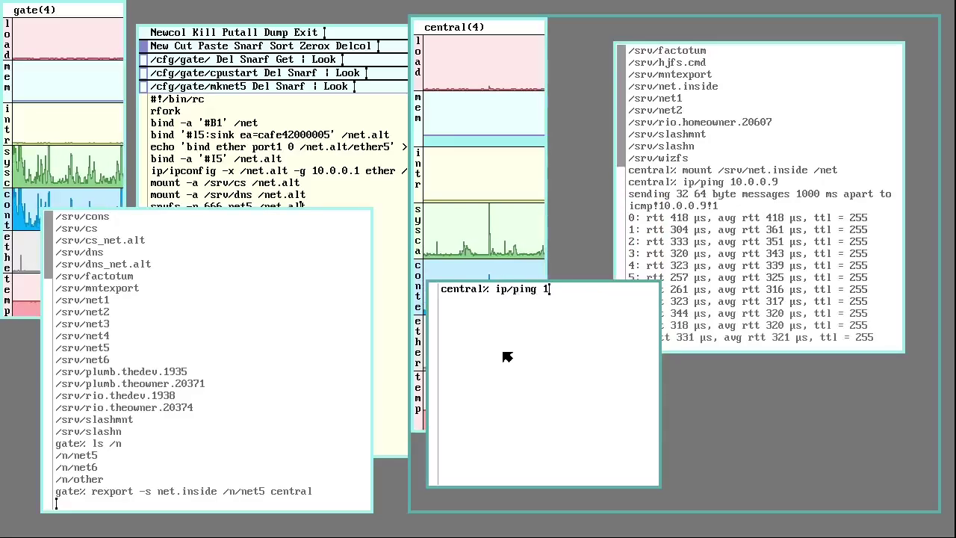
type("0.0.0.9")
key("Return")
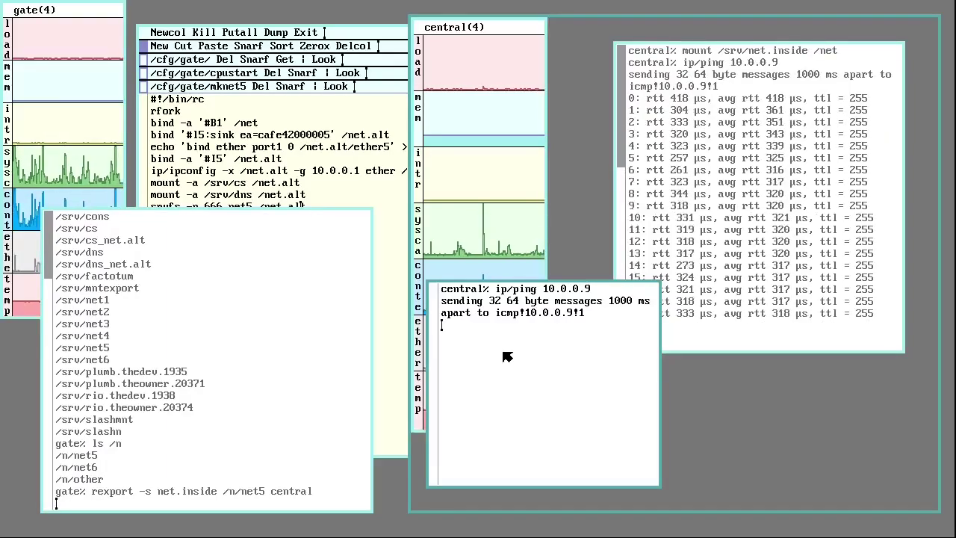
Step: Stop the running pings in both central terminals
key("Delete")
left_click(706, 266)
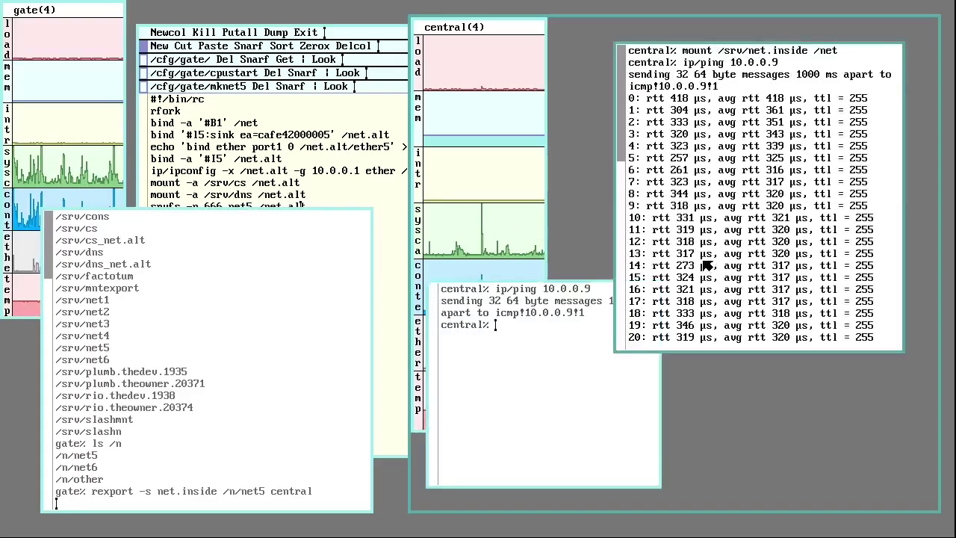
key("Delete")
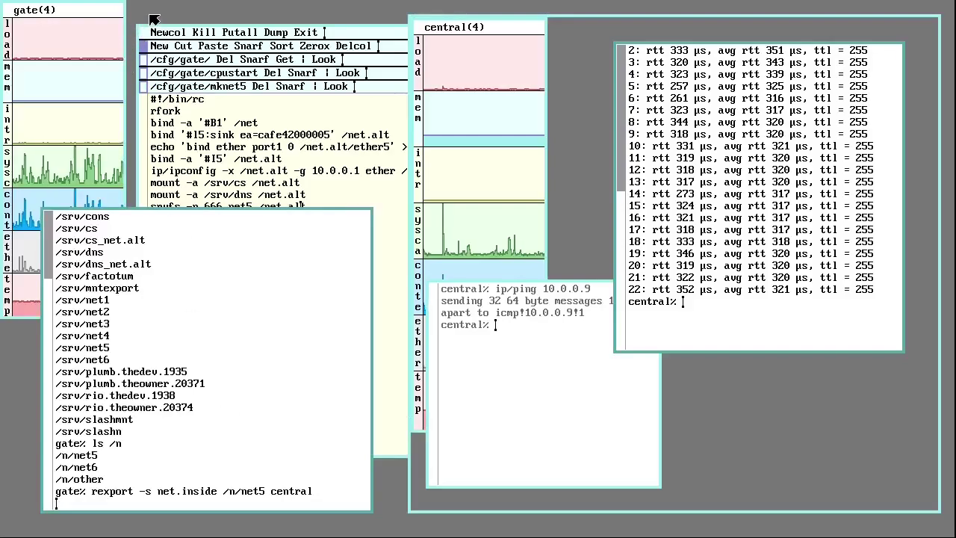
Step: Ping 10.0.0.99 from a temporary new terminal on gate, stopping the ping and deleting that terminal at the end
right_click(106, 16)
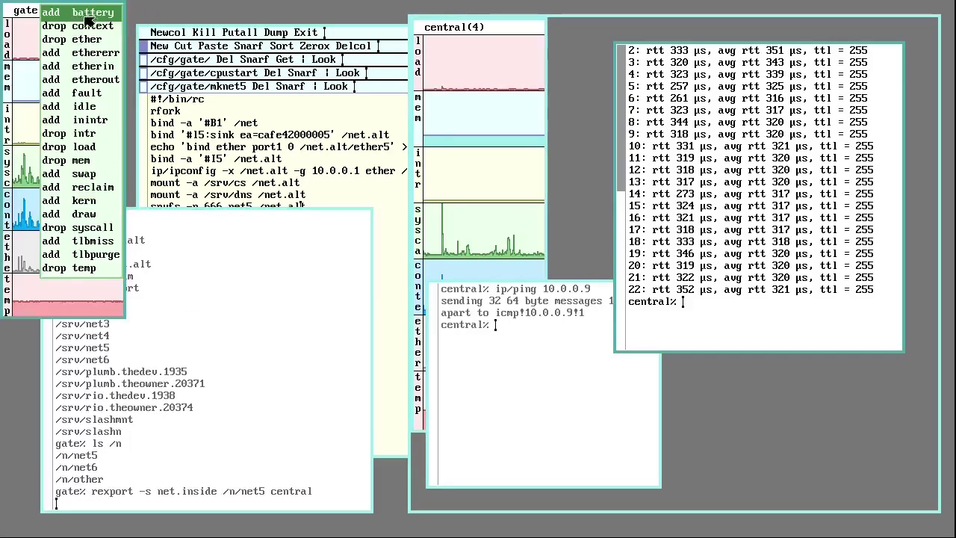
right_click(163, 11)
left_click_drag(54, 33, 388, 342)
type("ip/")
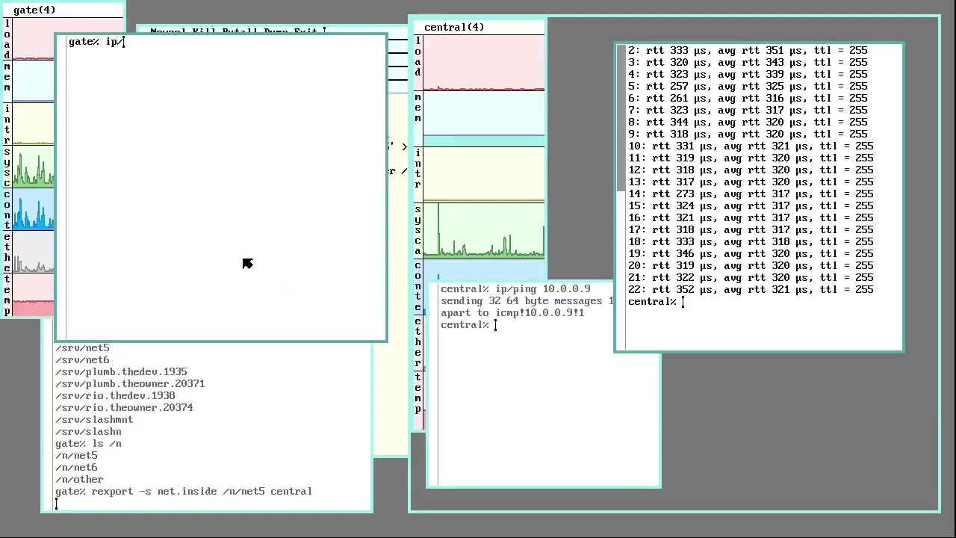
type("ping ")
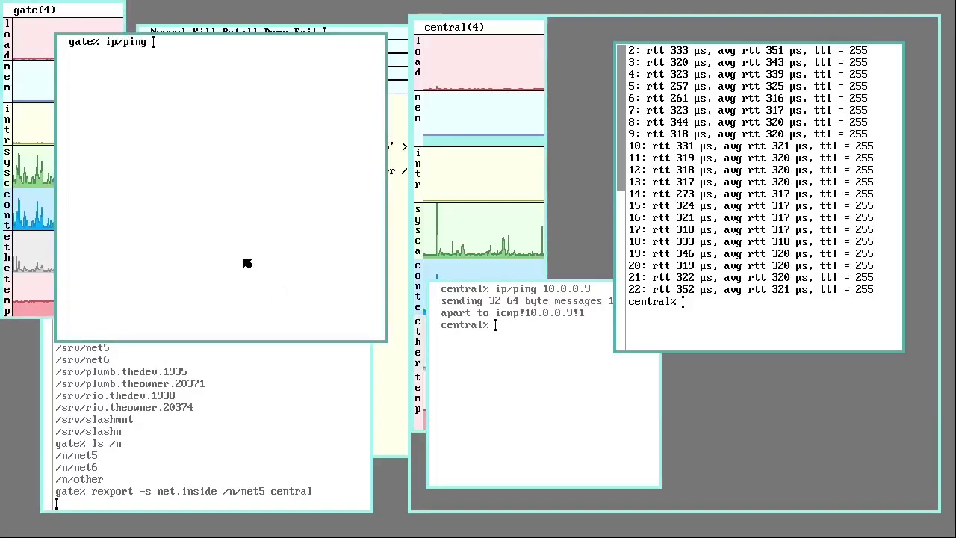
type("10.0.0.99")
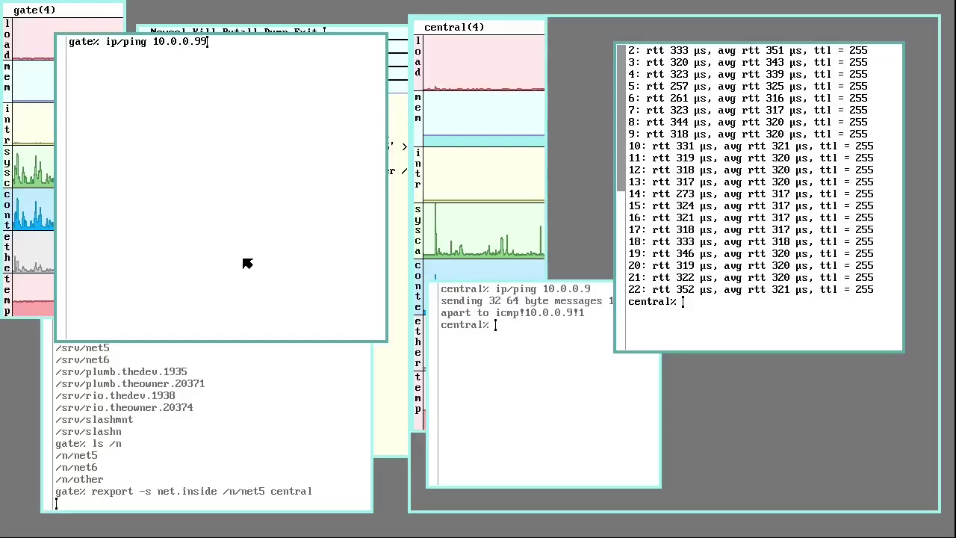
key("Return")
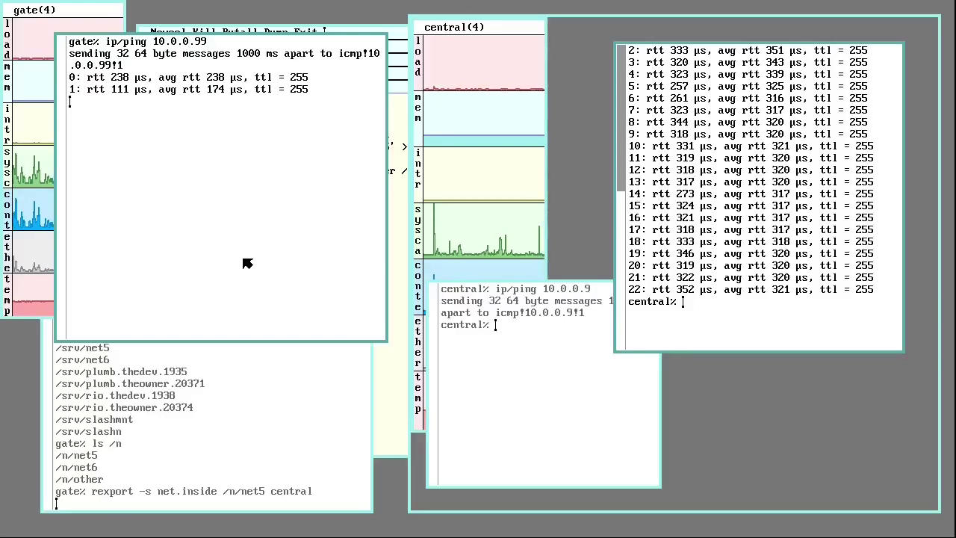
right_click(145, 8)
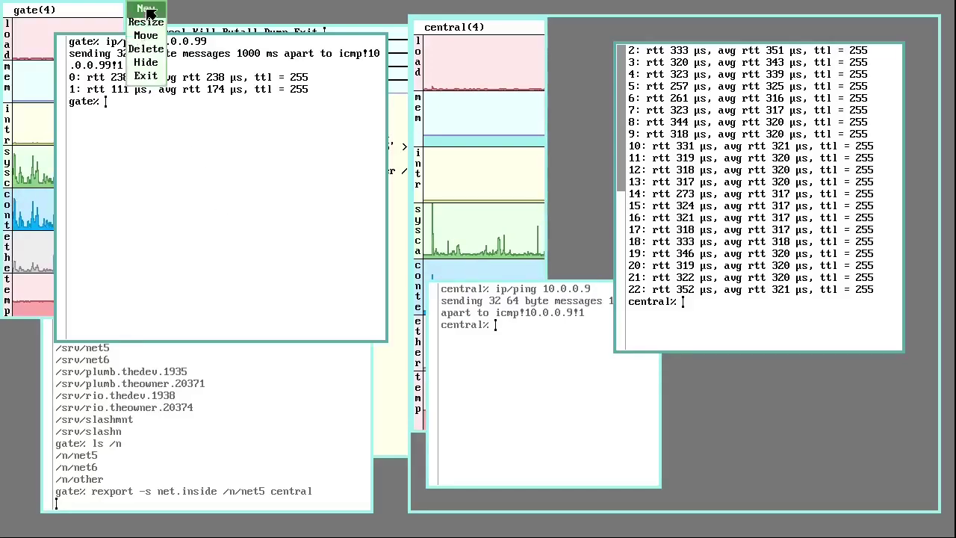
right_click(168, 141)
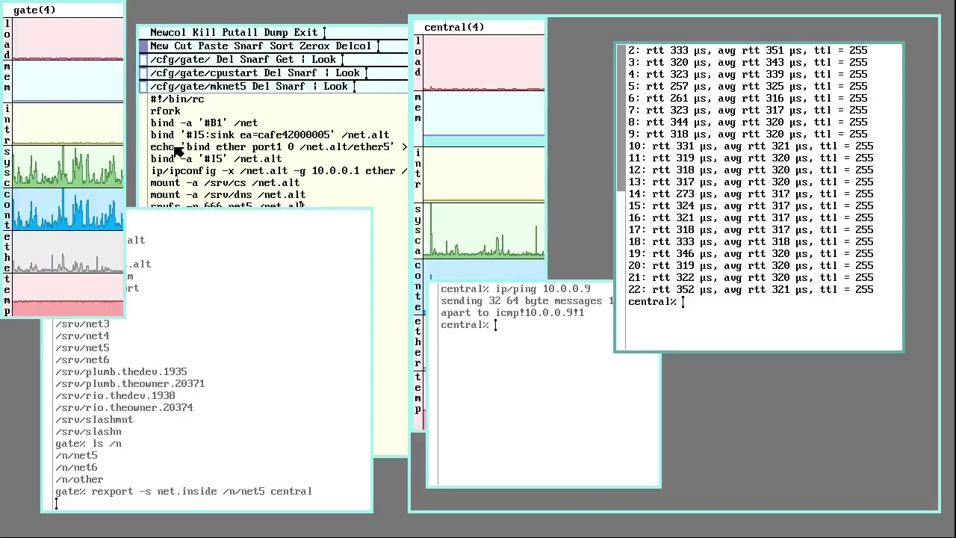
Step: Try to start a listener in the central terminal that has net.inside mounted by running aux/listen1 -tv echo
left_click(715, 325)
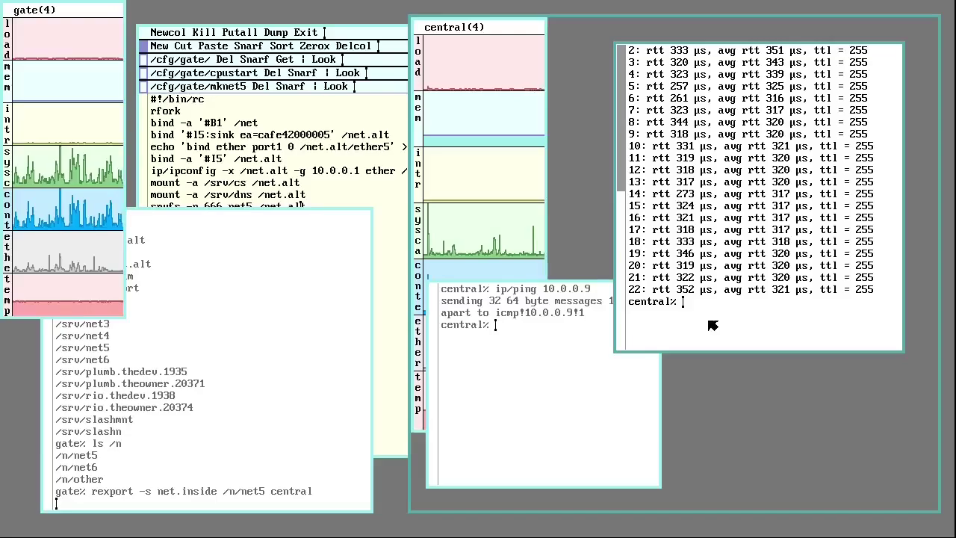
type("aux/")
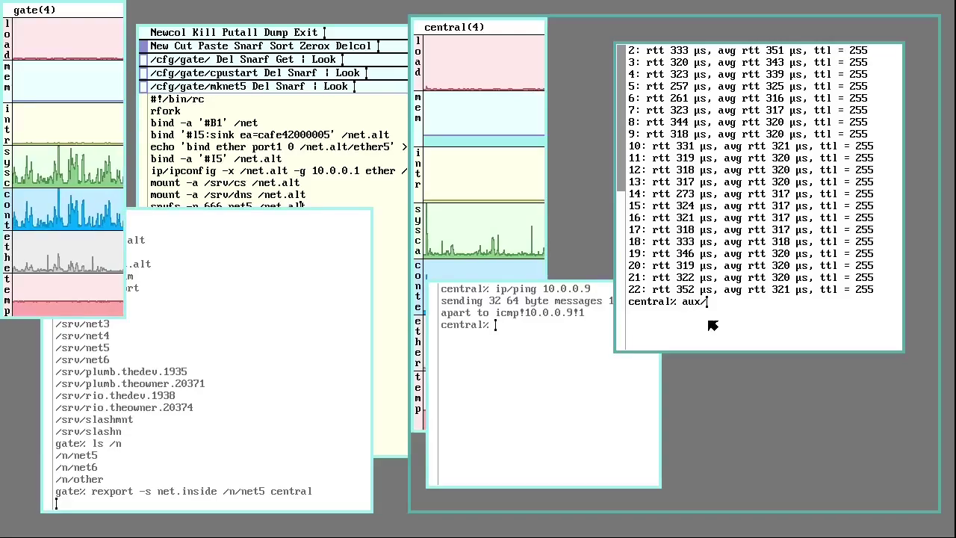
type("listen1")
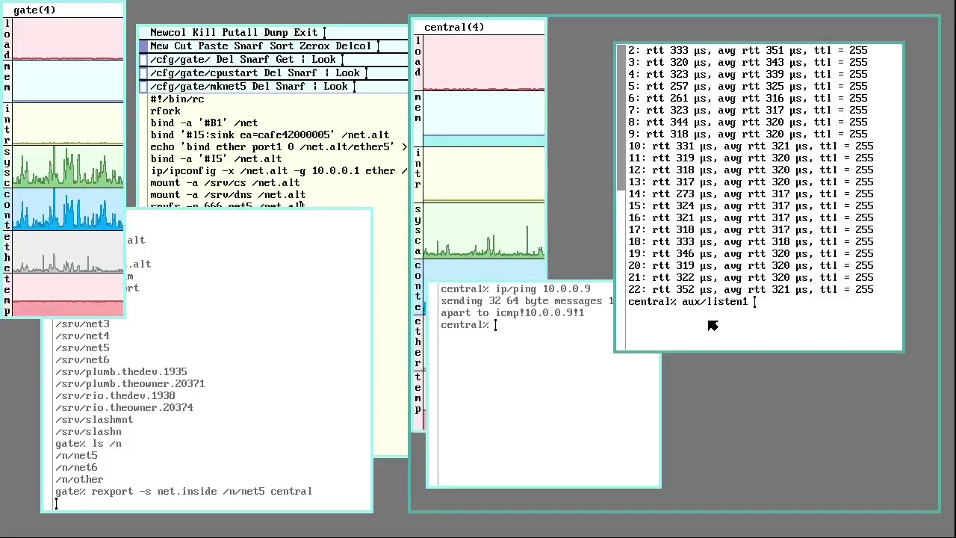
type("-")
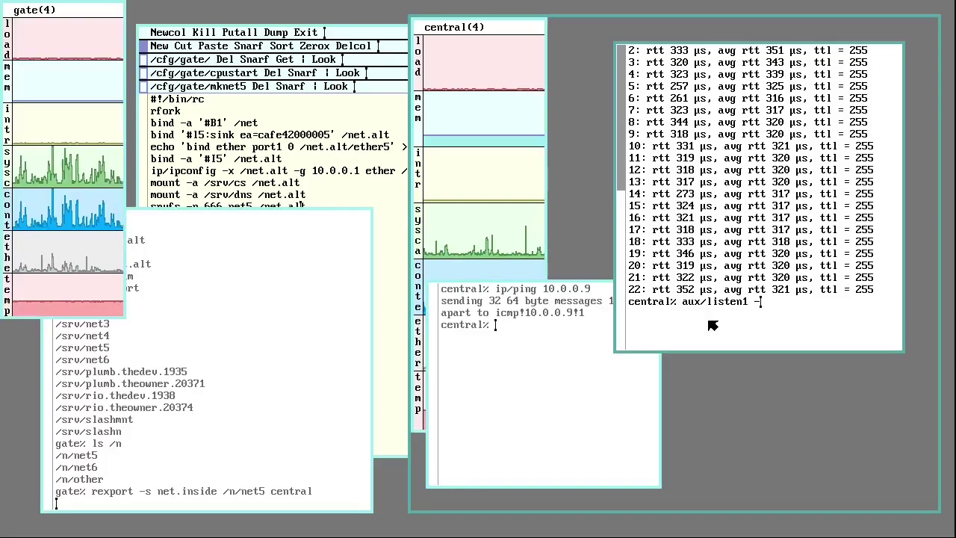
type("t")
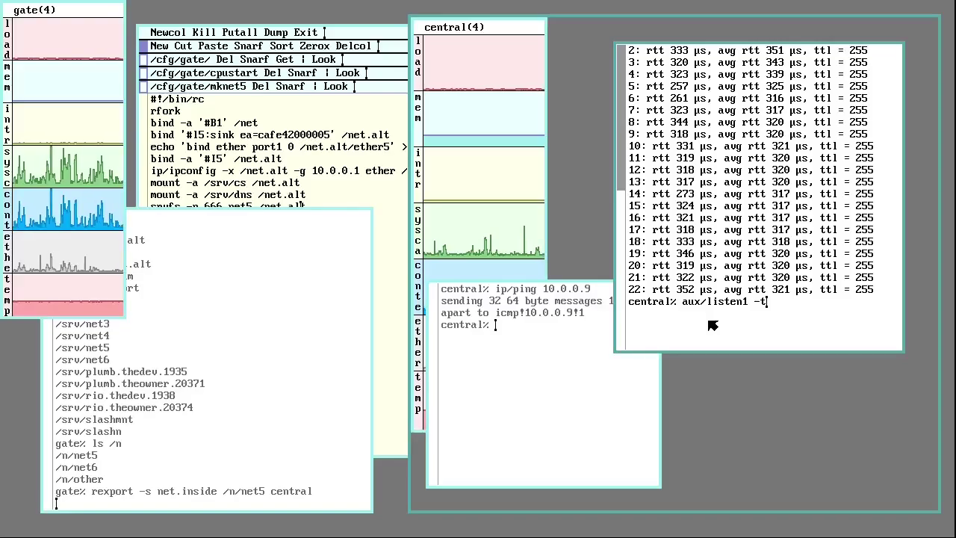
type("v")
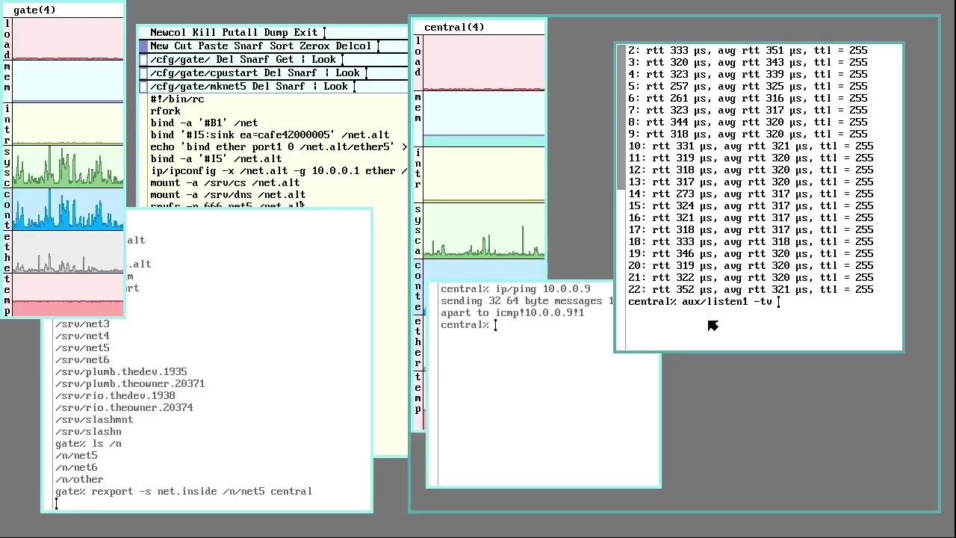
type(" echo")
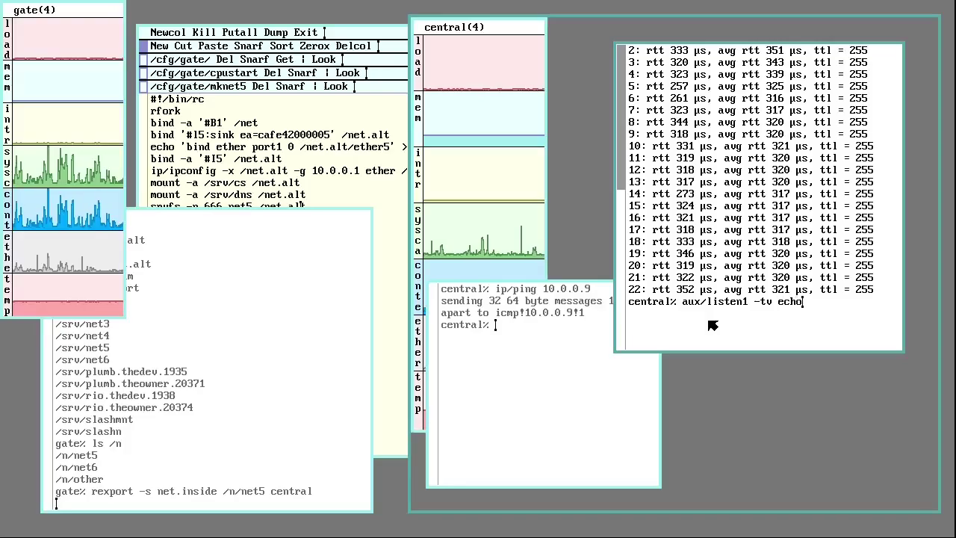
key("Return")
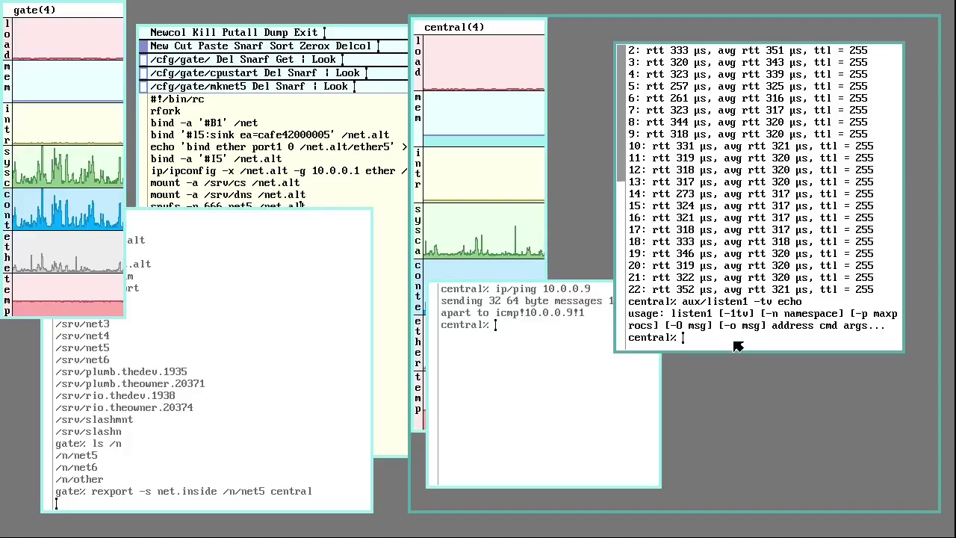
Step: Start a verbose TCP listener on port 9999 from the same central terminal with aux/listen1 -tv tcp!*!9999 echo
type("au")
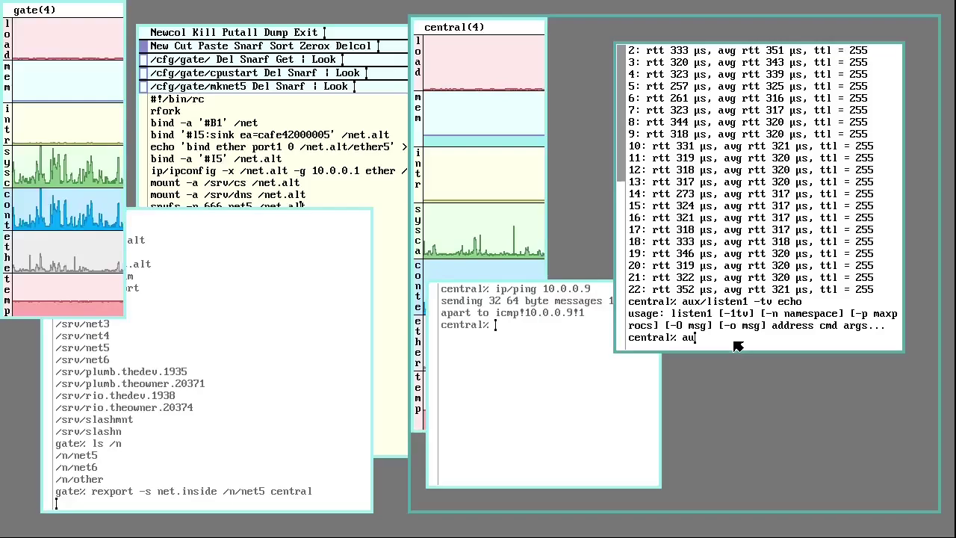
type("x/l")
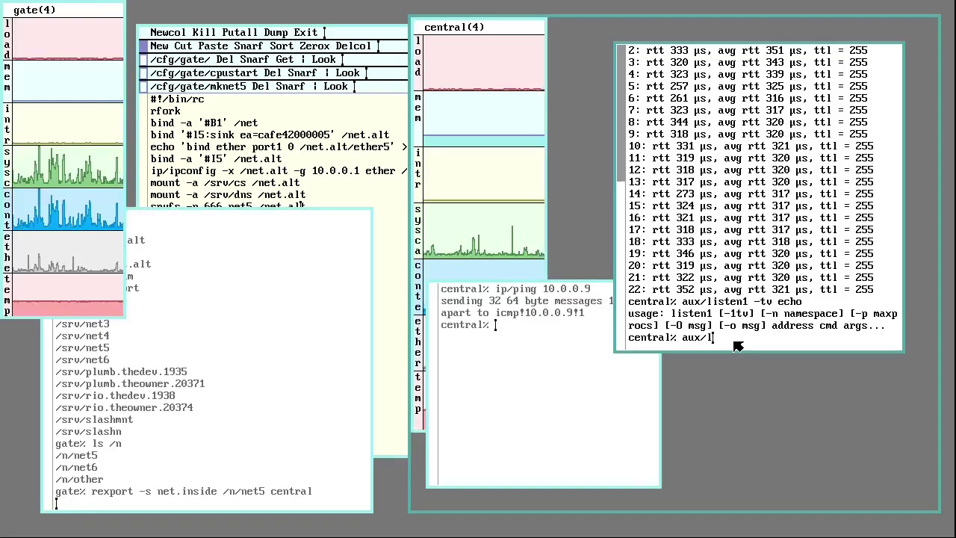
type("isten1 ")
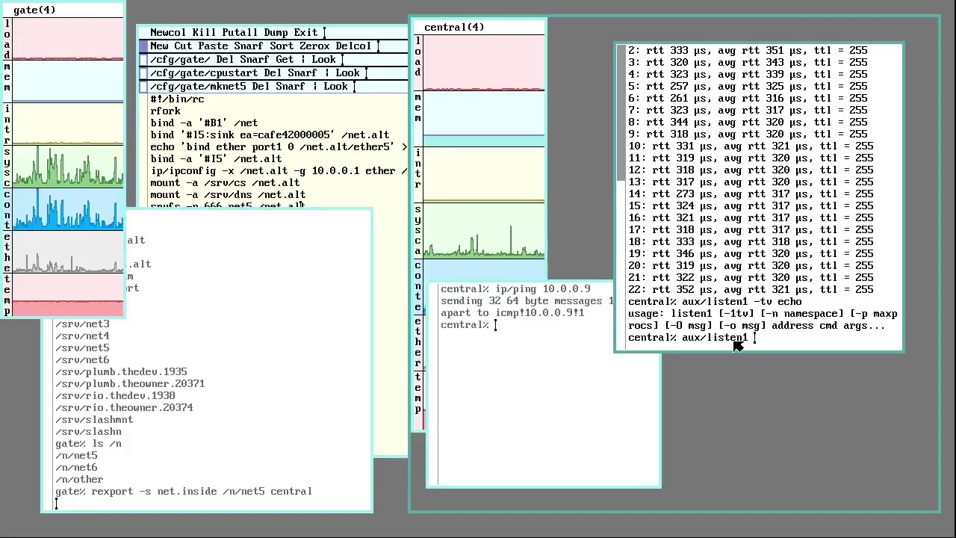
type("-tv ")
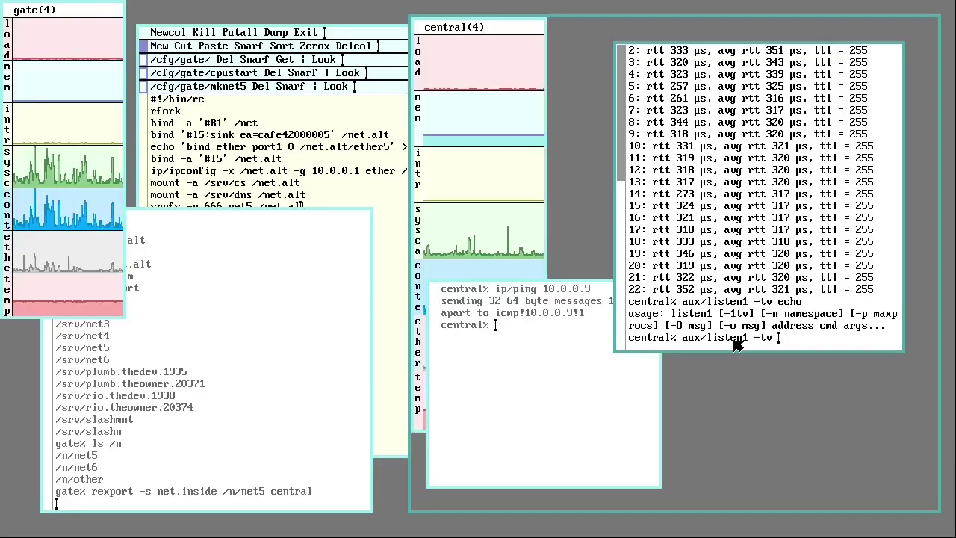
type("tcp!")
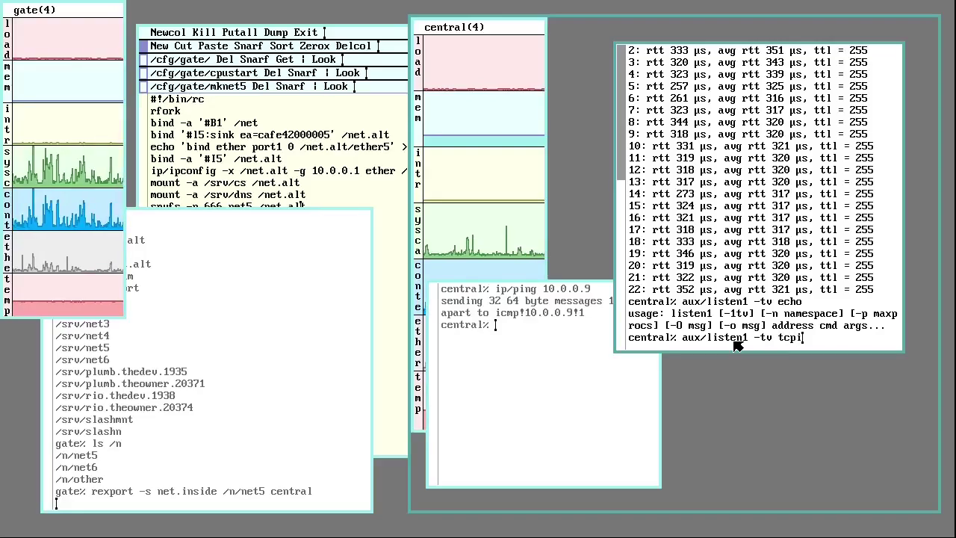
key("BackSpace")
type("!")
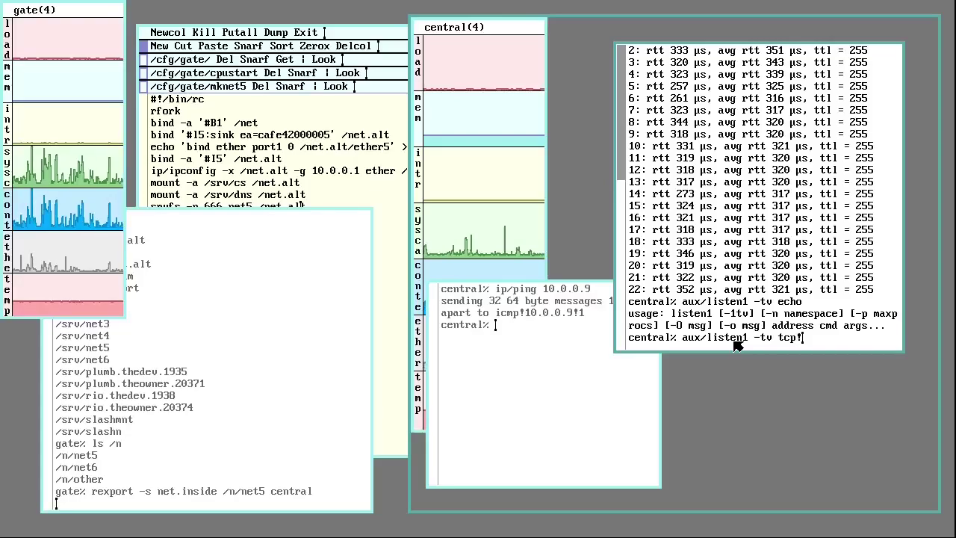
type("*!")
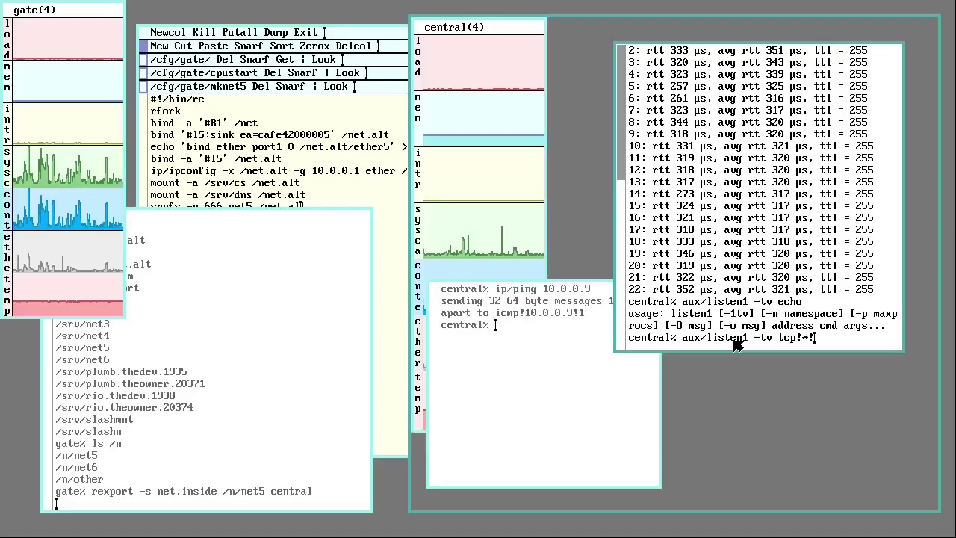
type("9999")
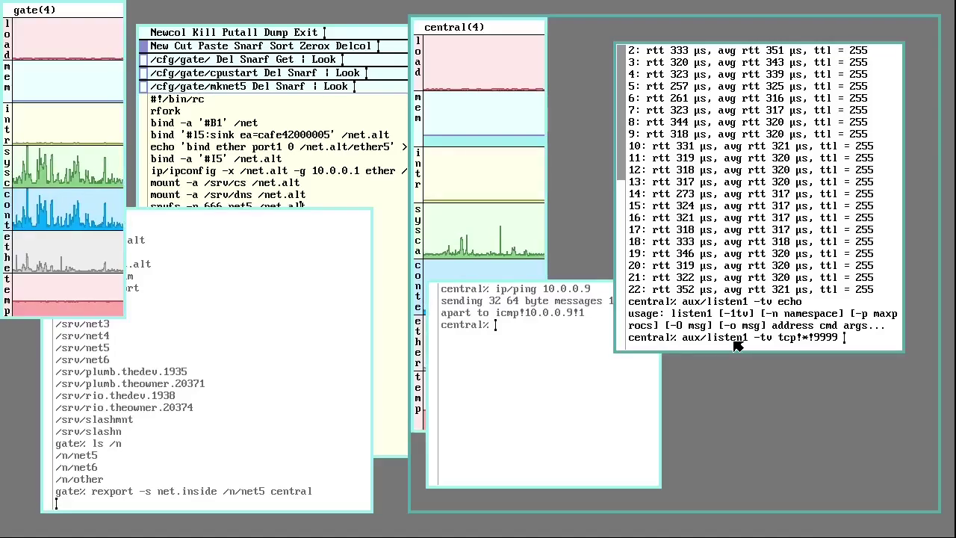
type(" echo")
key("Return")
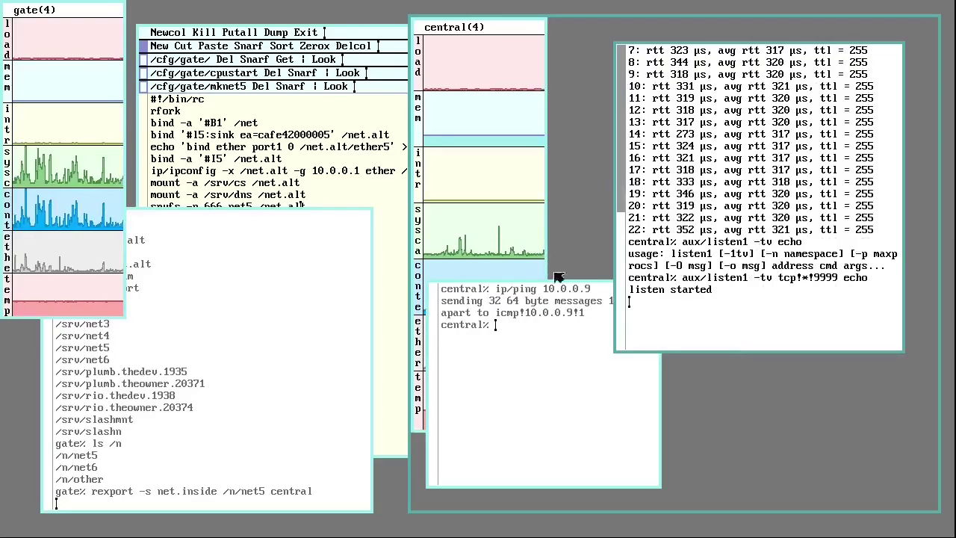
Step: Open a new terminal on gate and dial the listener from it with 9fs tcp!10.0.0.99!9999
left_click(193, 389)
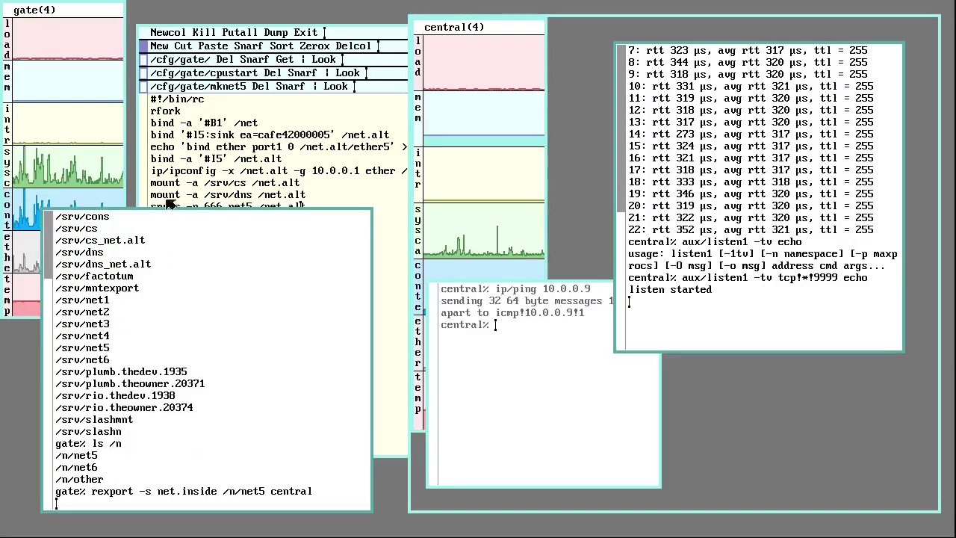
right_click(13, 453)
left_click(15, 416)
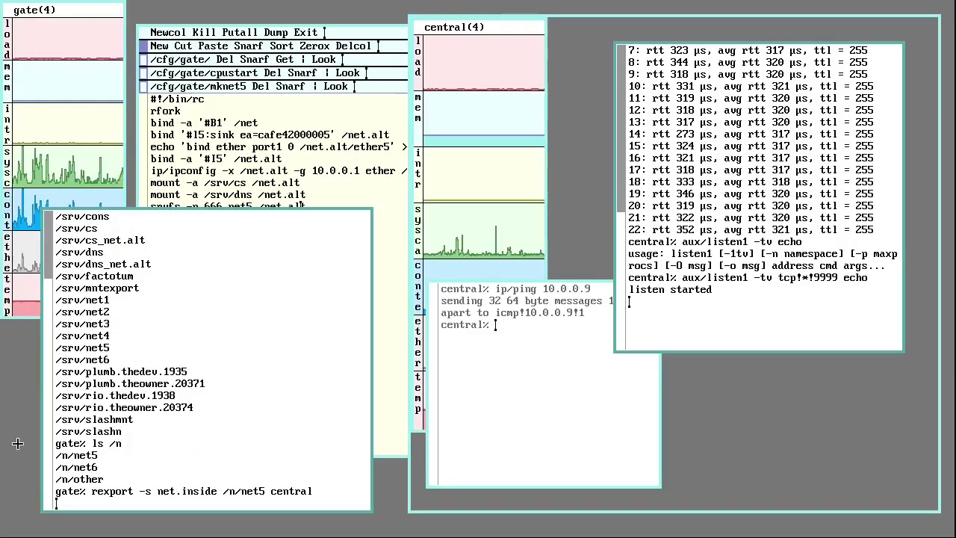
left_click_drag(18, 156, 333, 441)
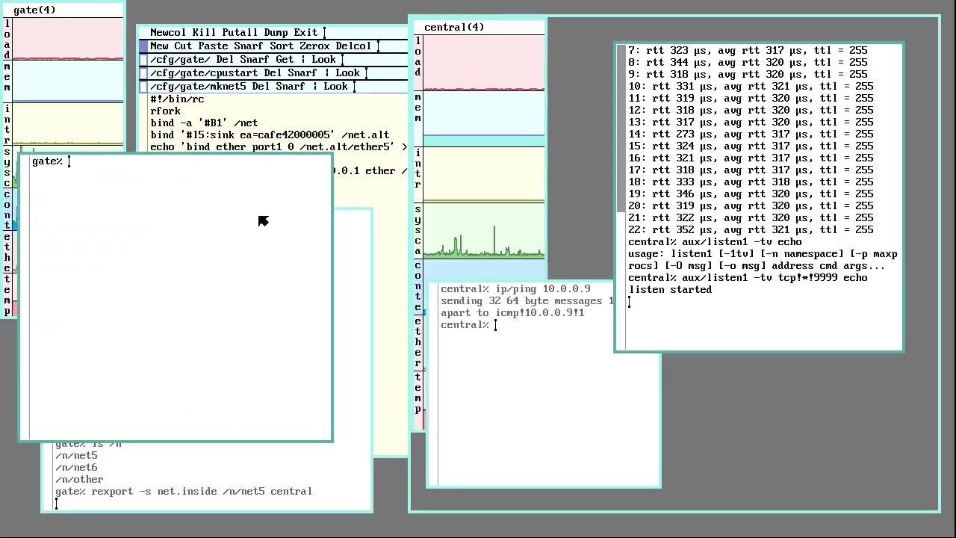
type("9fs")
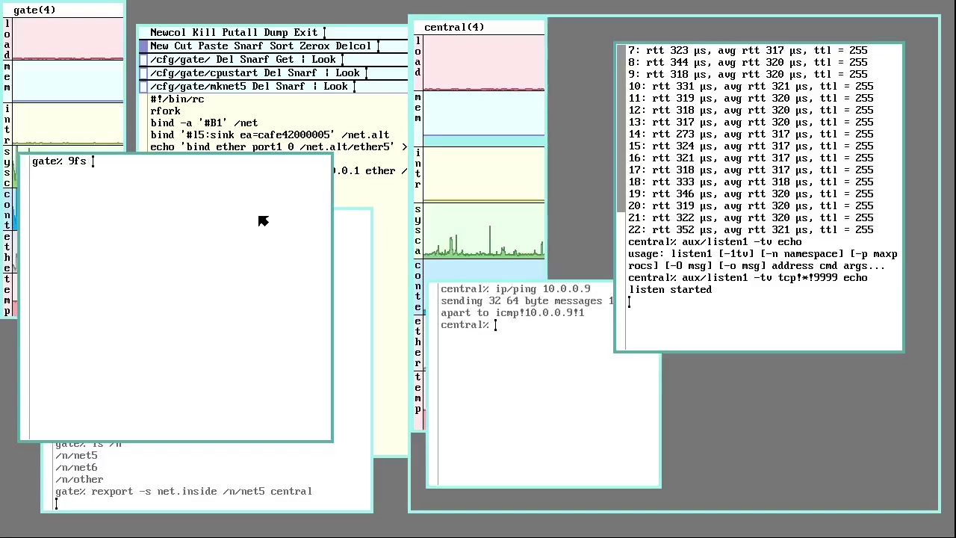
type("tcp")
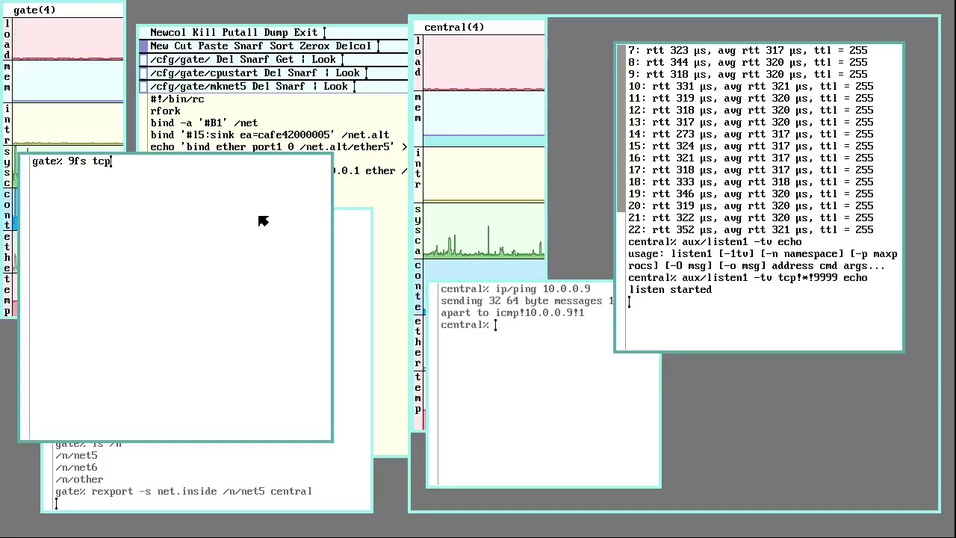
type("!10.0.0.")
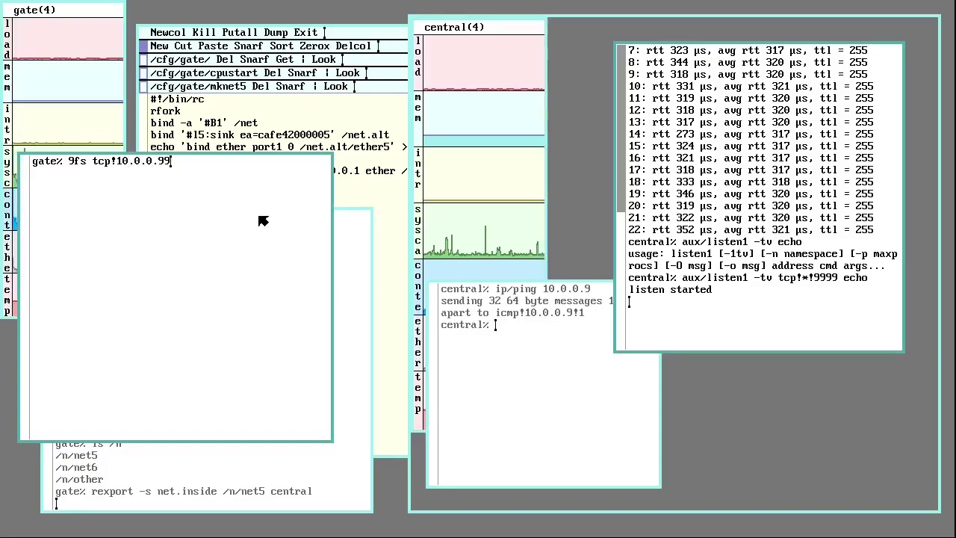
type("99!")
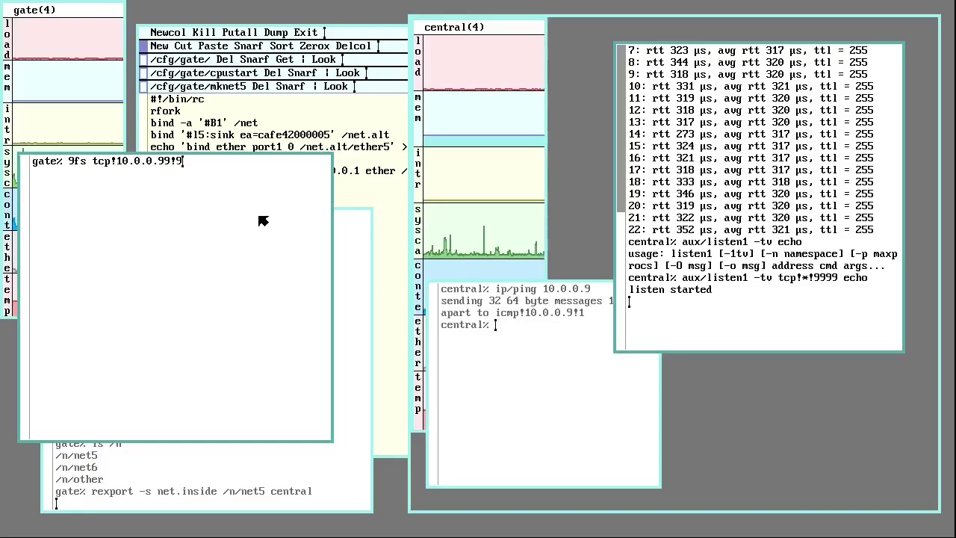
type("999")
key("Return")
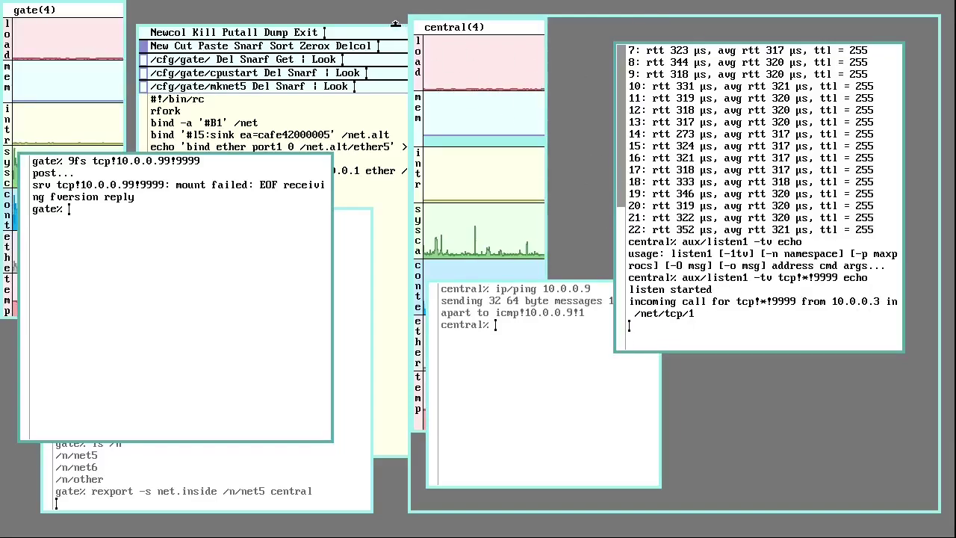
Step: Delete both terminals inside the central session, the one running the listener and the one used for the comparison ping
right_click(603, 137)
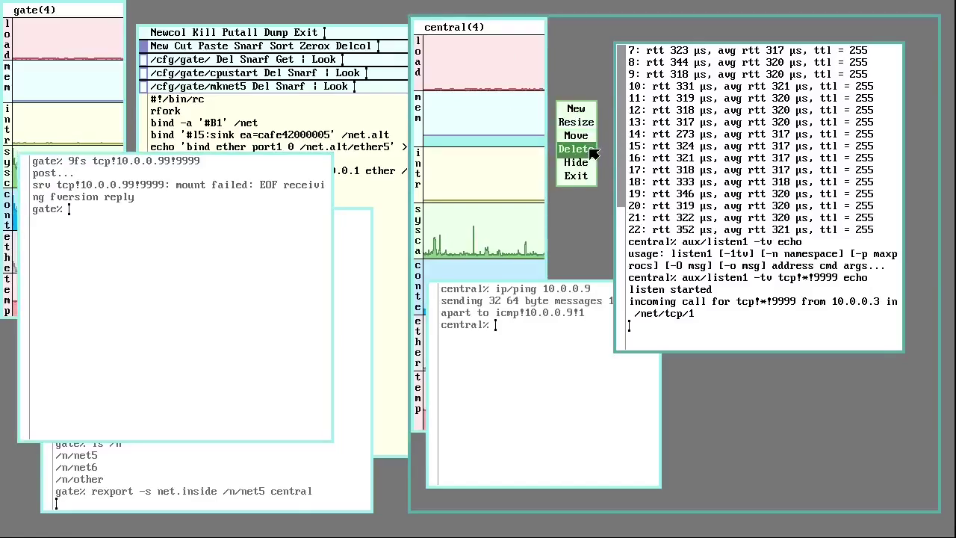
right_click(676, 139)
right_click(612, 222)
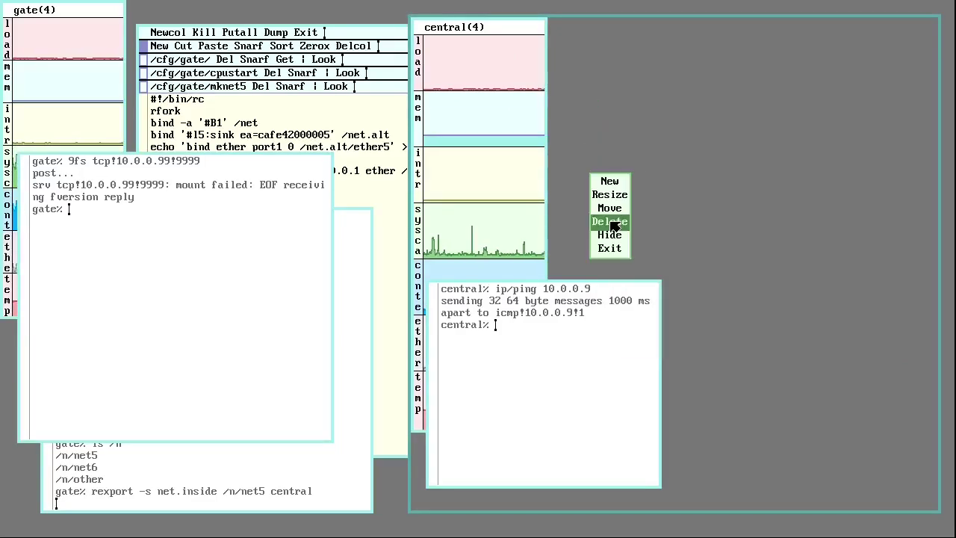
right_click(602, 327)
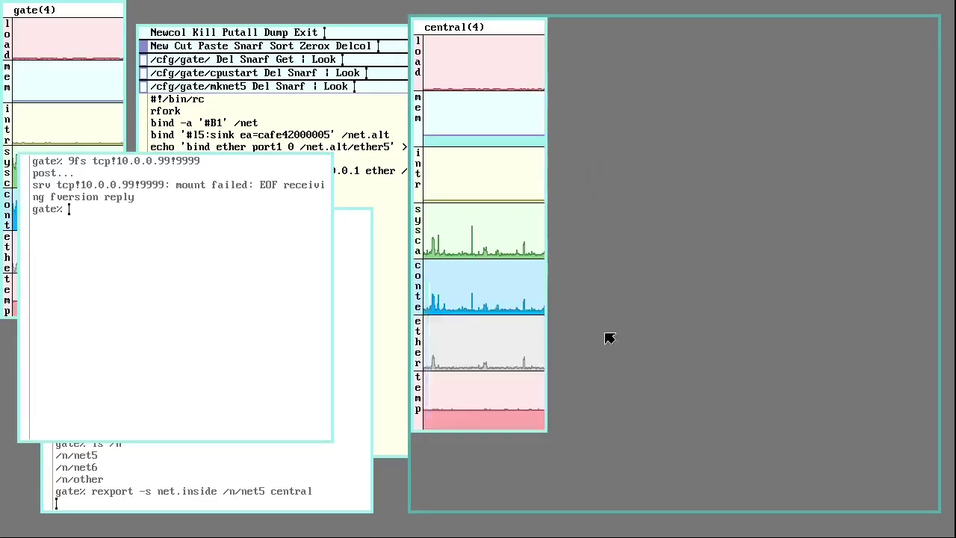
Step: Delete the 9fs and rexport terminals on gate and clear the central session window from the desktop
right_click(167, 22)
right_click(197, 224)
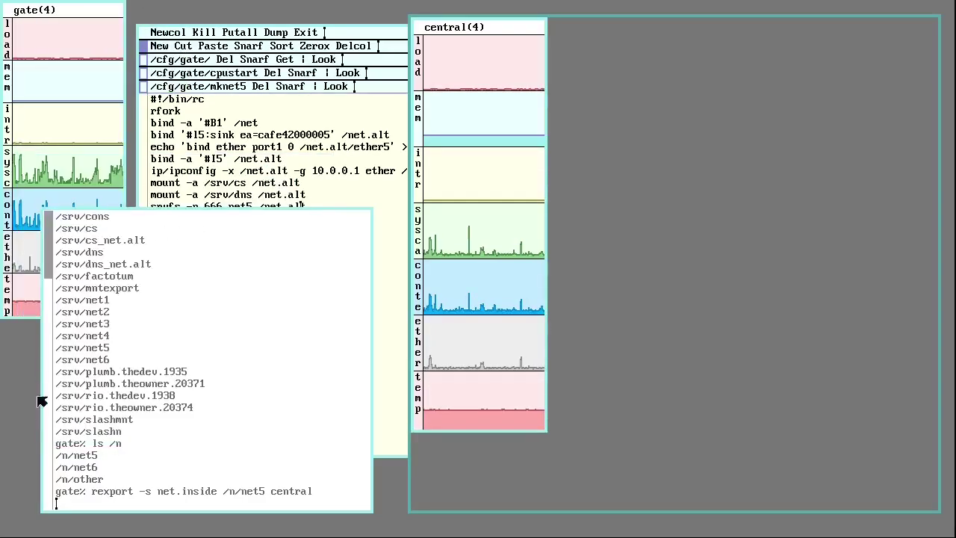
right_click(34, 422)
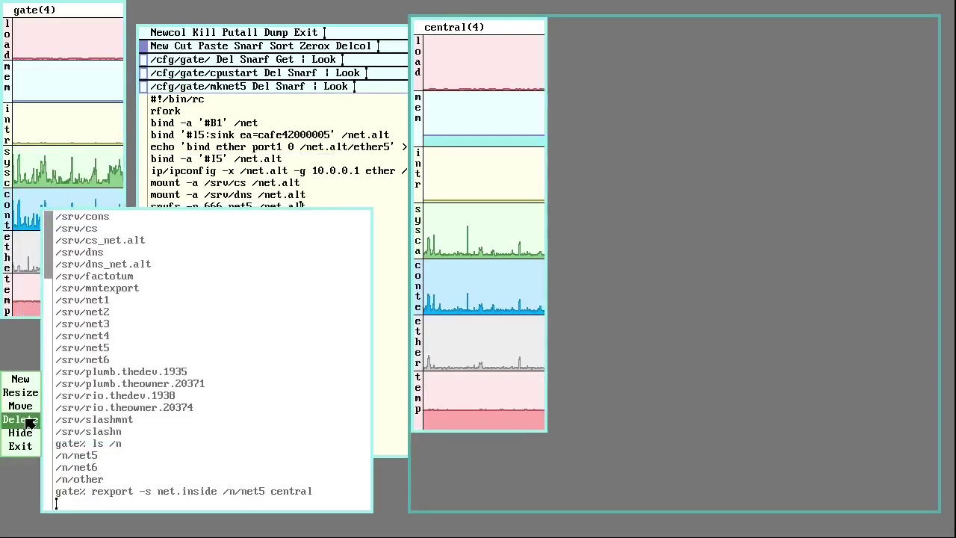
right_click(234, 494)
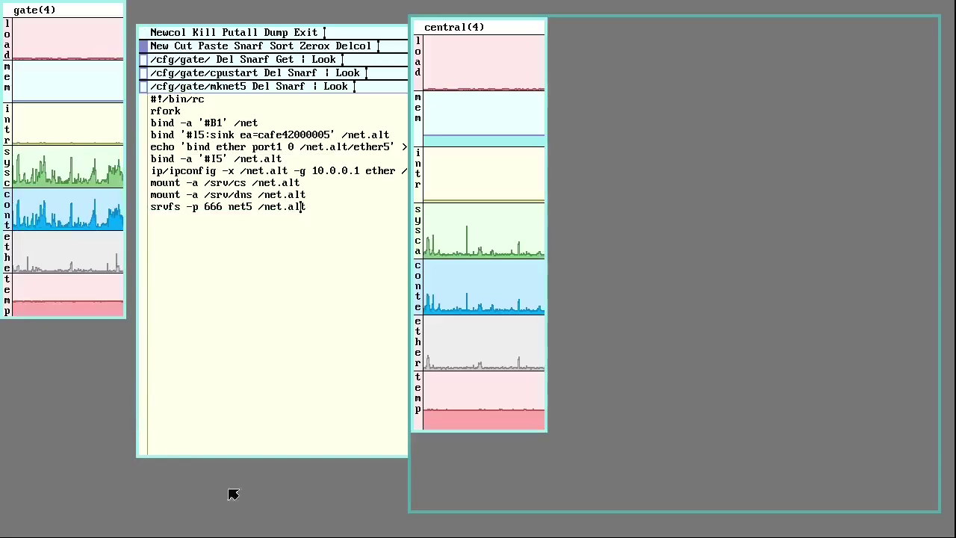
right_click(384, 15)
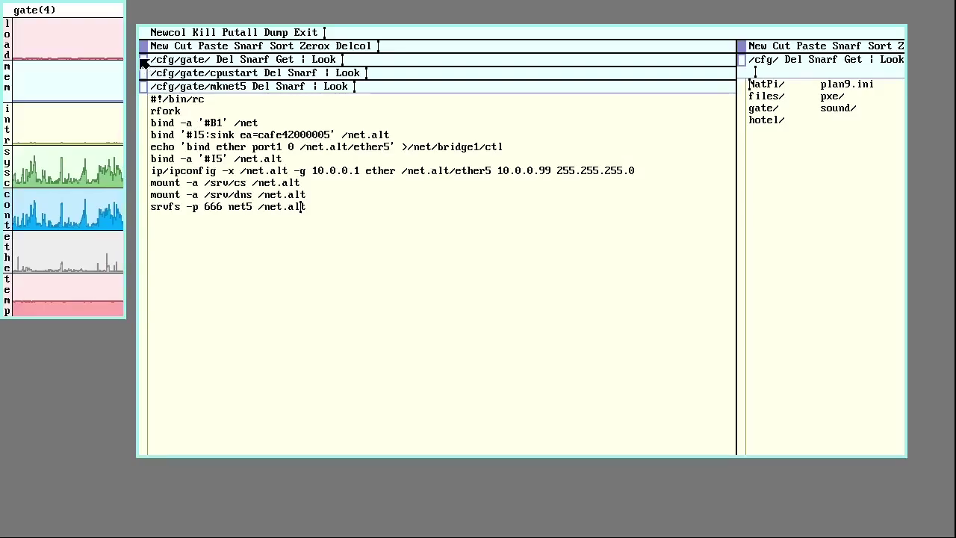
Step: Expand the /cfg/gate/ directory listing to fill its acme column and open a large new terminal on gate
middle_click(147, 65)
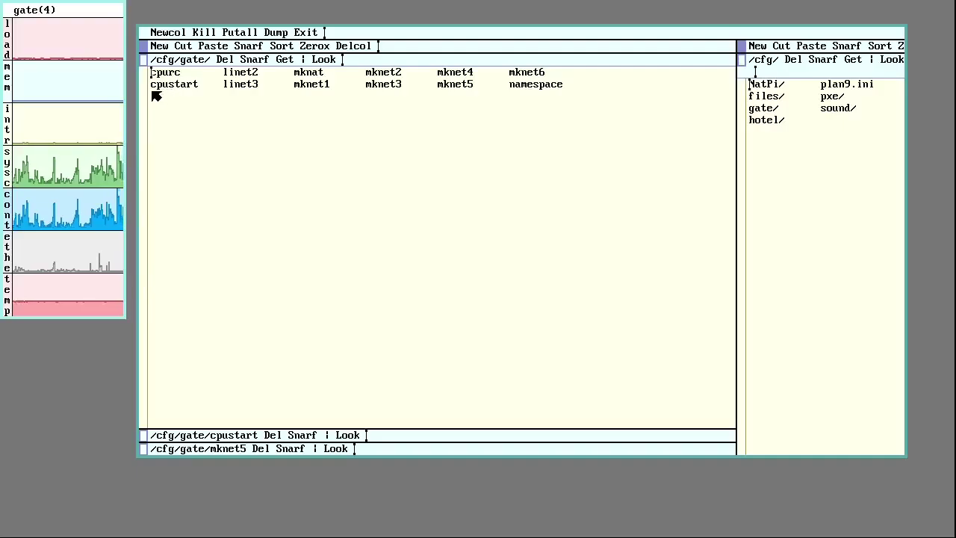
right_click(215, 21)
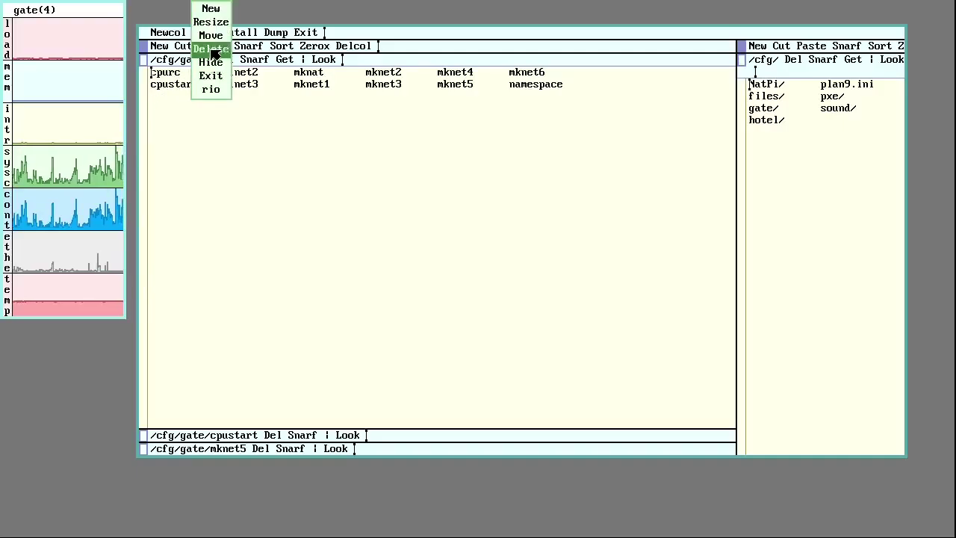
right_click(217, 10)
left_click_drag(212, 13, 815, 514)
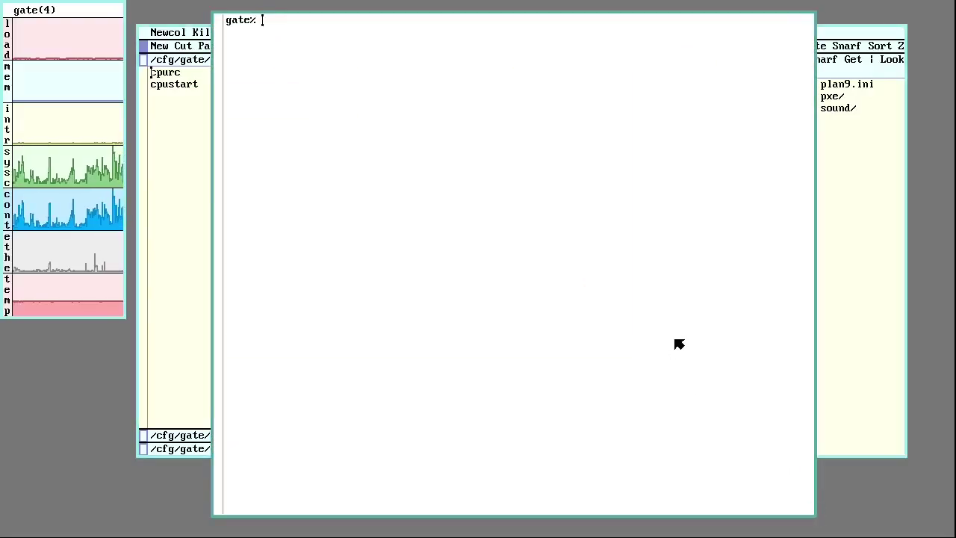
Step: Print the startup script /rc/bin/cpurc in the gate terminal
type("cat ")
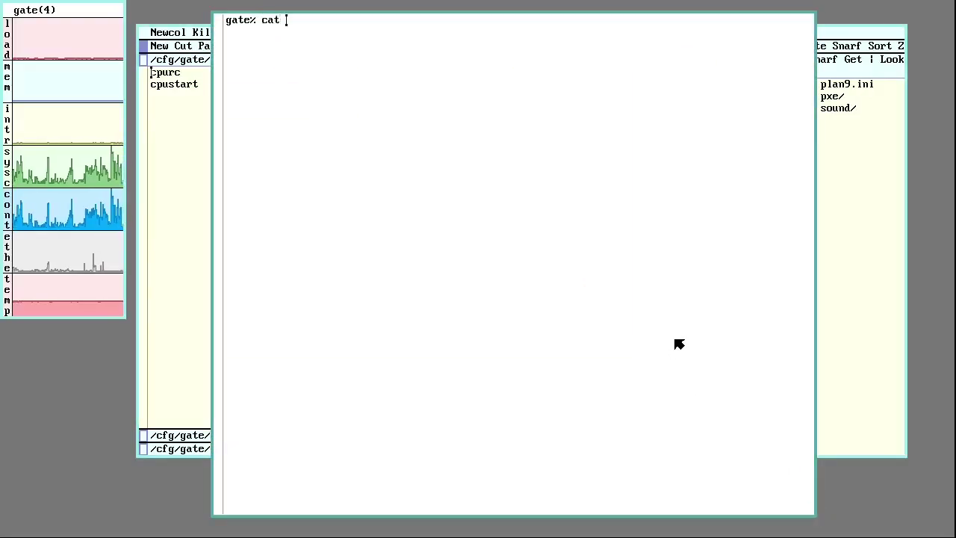
type("/rc/")
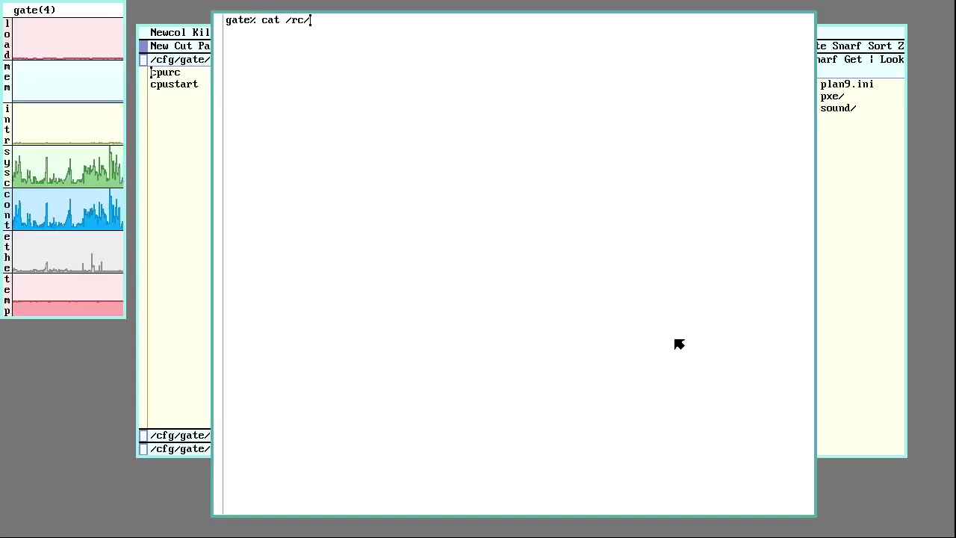
type("bin/cp")
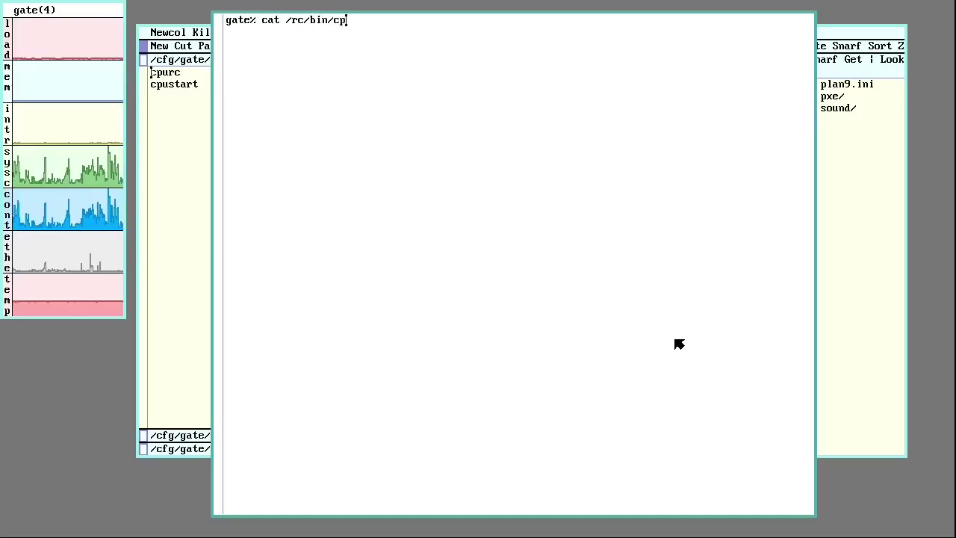
type("urc")
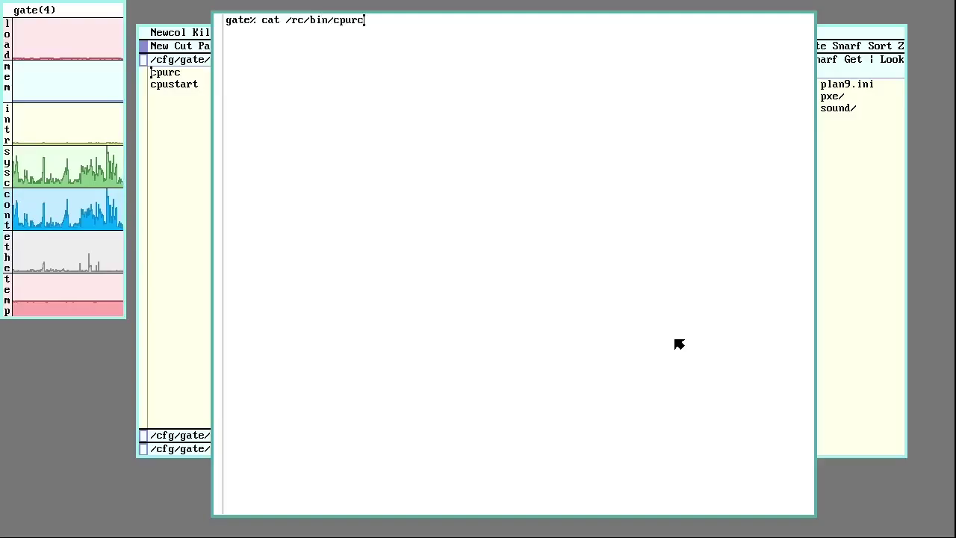
key("Return")
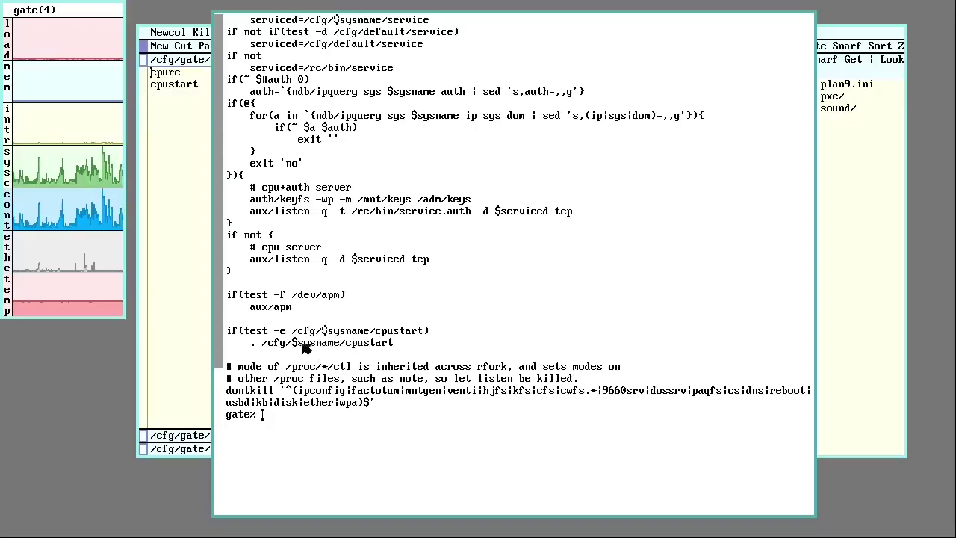
Step: Examine where the cpurc script sources cpurc.local and the system-specific cpurc and cpustart files
double_click(369, 348)
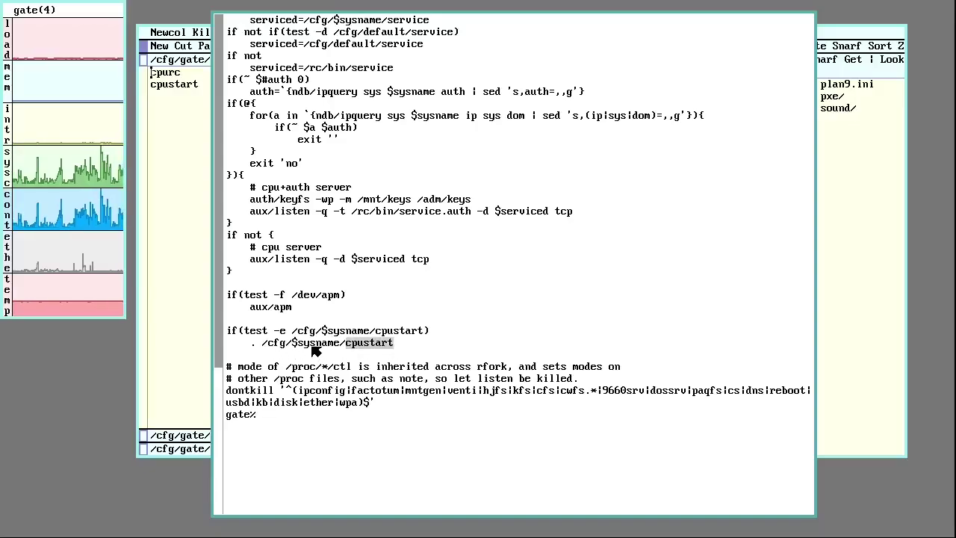
scroll(348, 341, "up", 5)
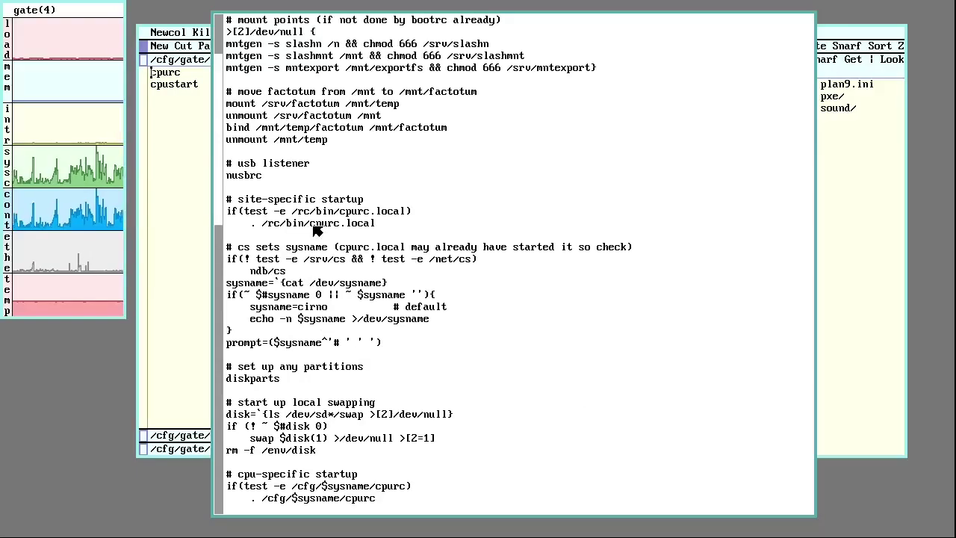
left_click_drag(310, 224, 340, 230)
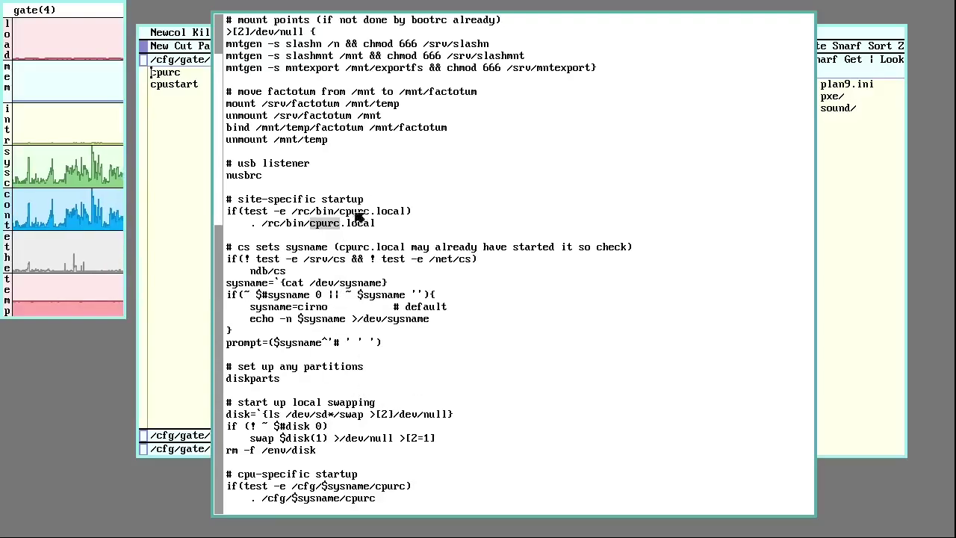
scroll(360, 213, "down", 1)
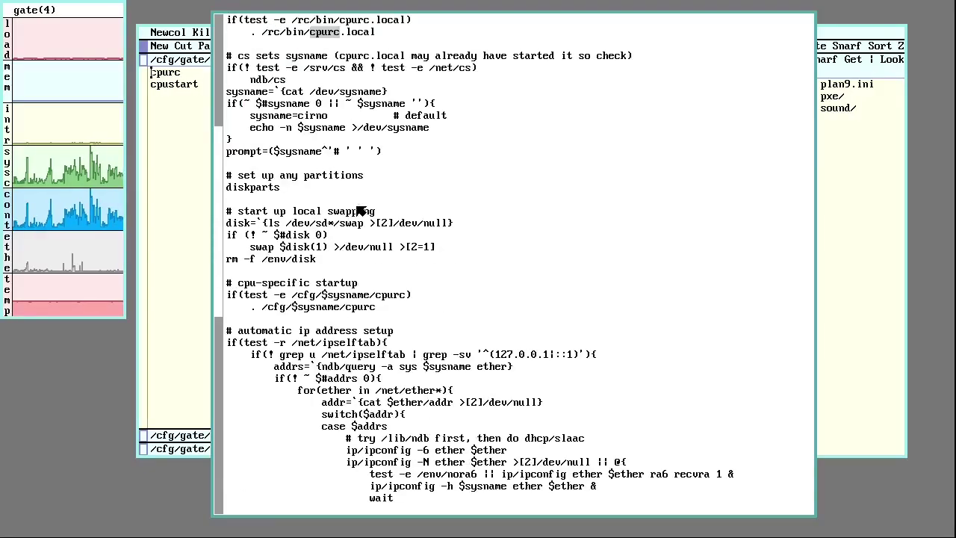
scroll(381, 215, "up", 2)
Step: Delete the terminal showing cpurc, then open /cfg/gate/namespace in acme and expand it to fill its column
right_click(171, 17)
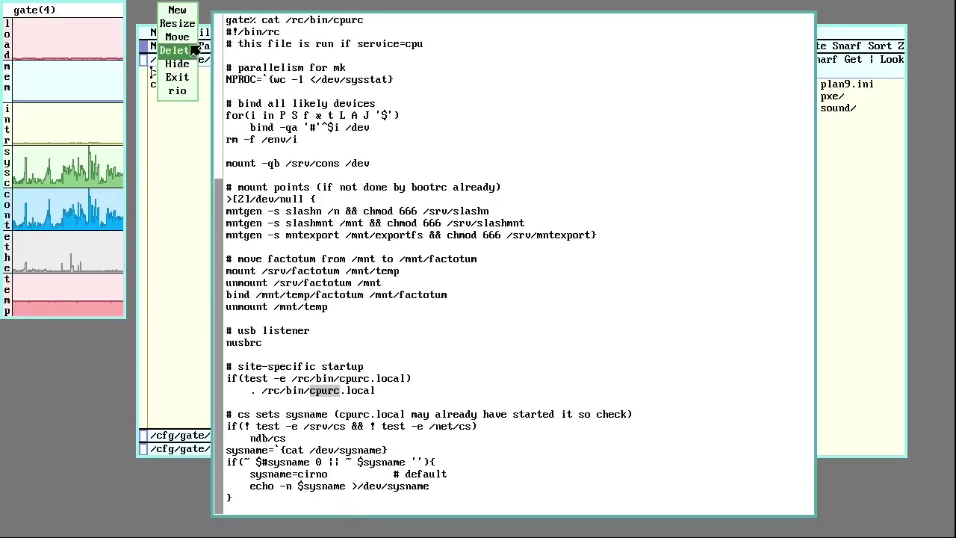
right_click(276, 52)
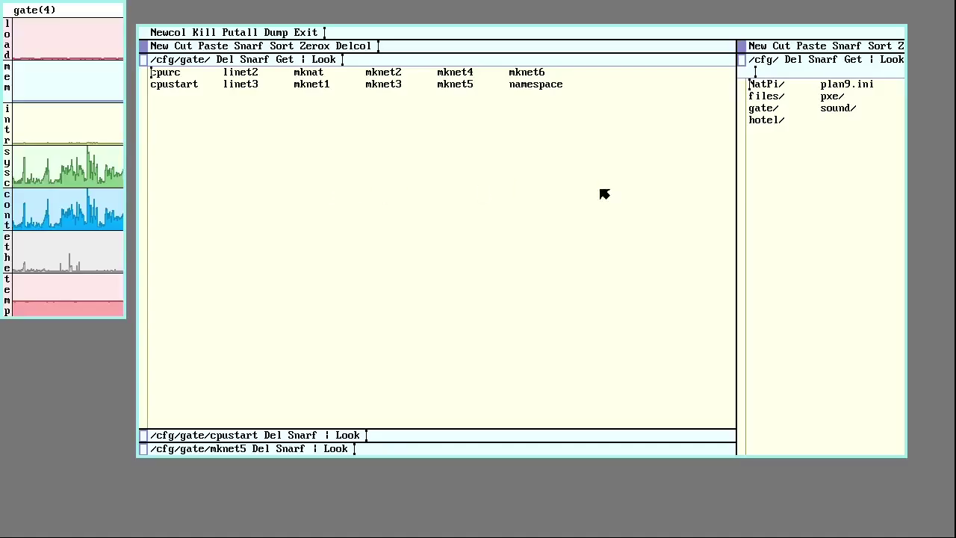
right_click(531, 87)
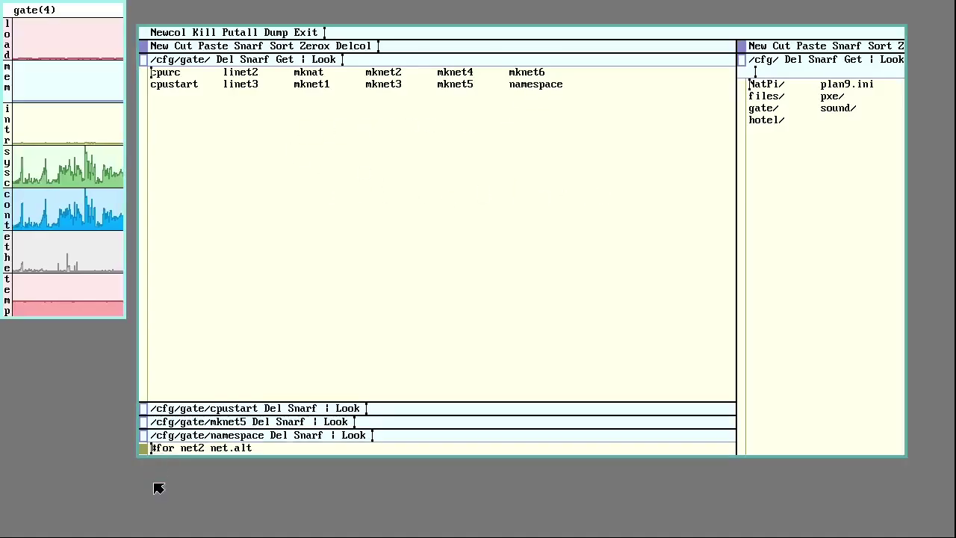
middle_click(145, 434)
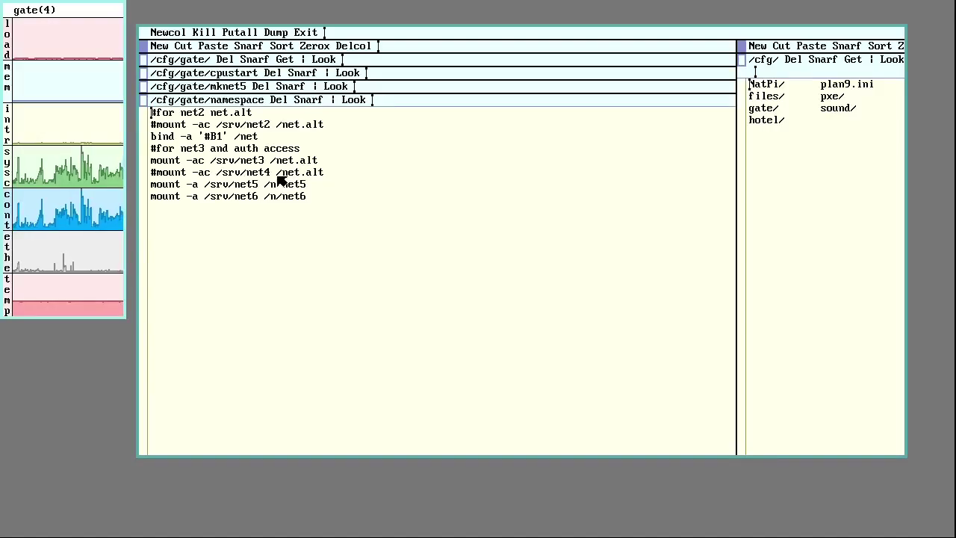
Step: Examine the namespace file's mount lines for /srv/net5, /srv/net6 and /srv/net3
double_click(152, 185)
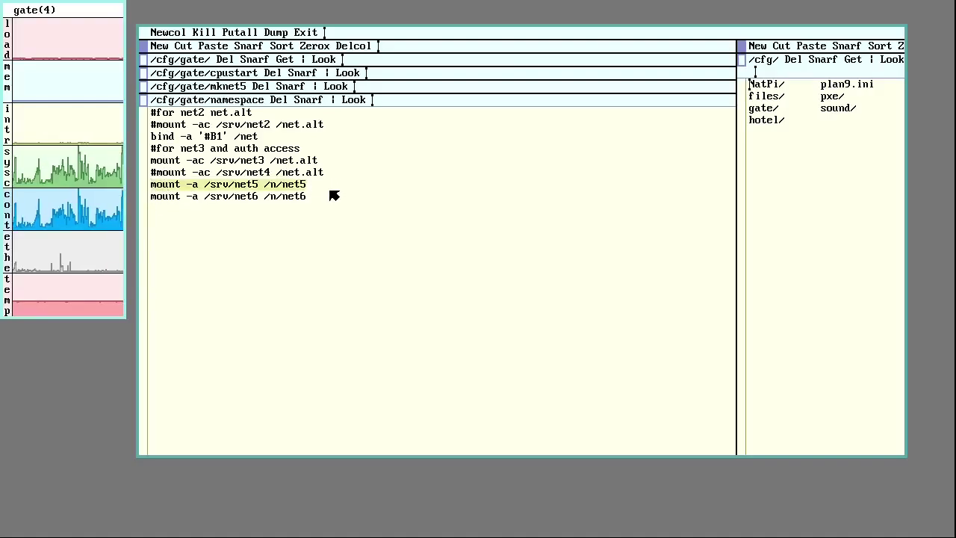
left_click(272, 198)
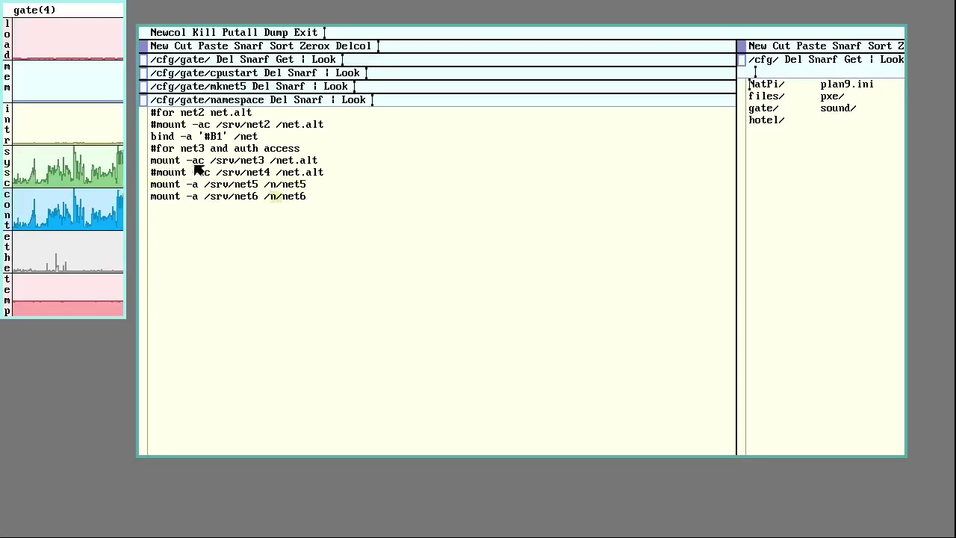
left_click_drag(212, 162, 267, 162)
left_click(272, 163)
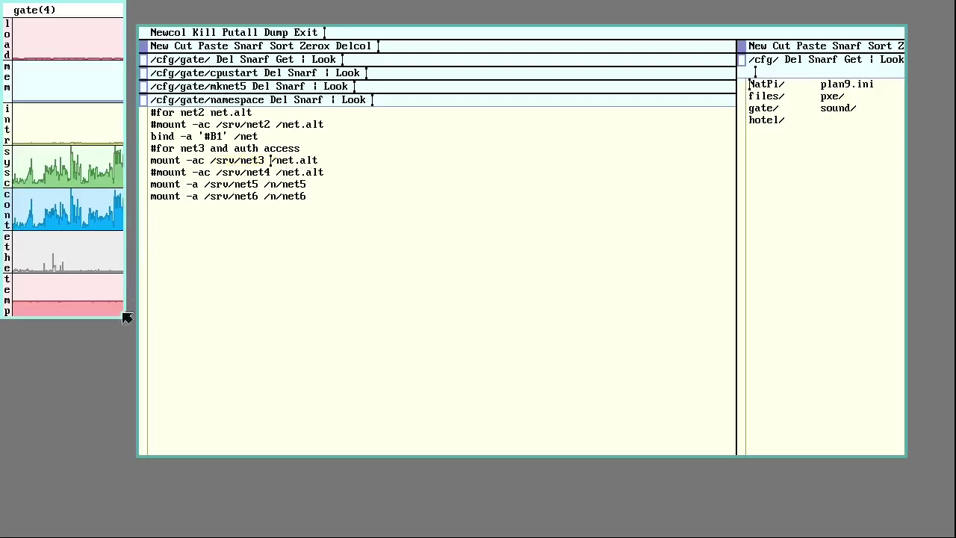
Step: Open a new terminal on gate and print its current namespace with ns
right_click(78, 479)
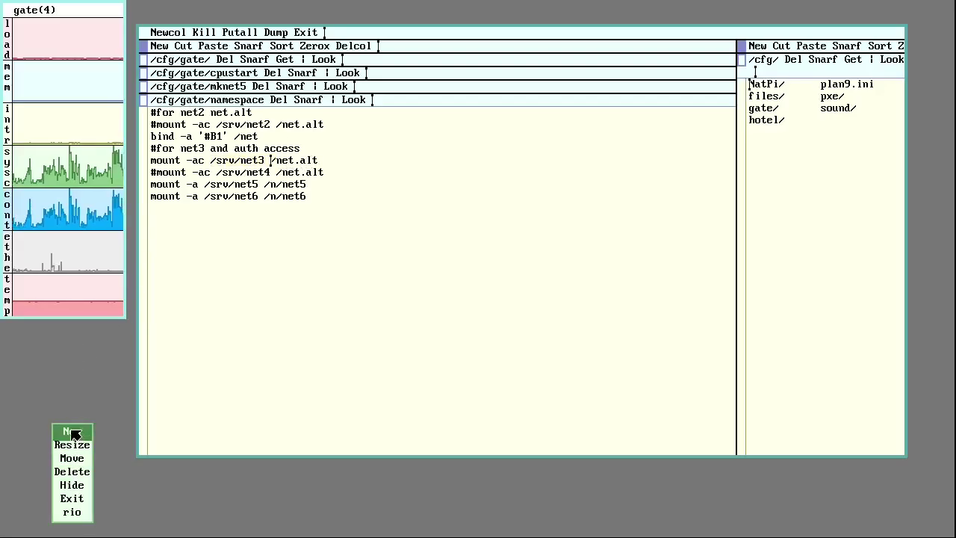
left_click_drag(59, 502, 500, 122)
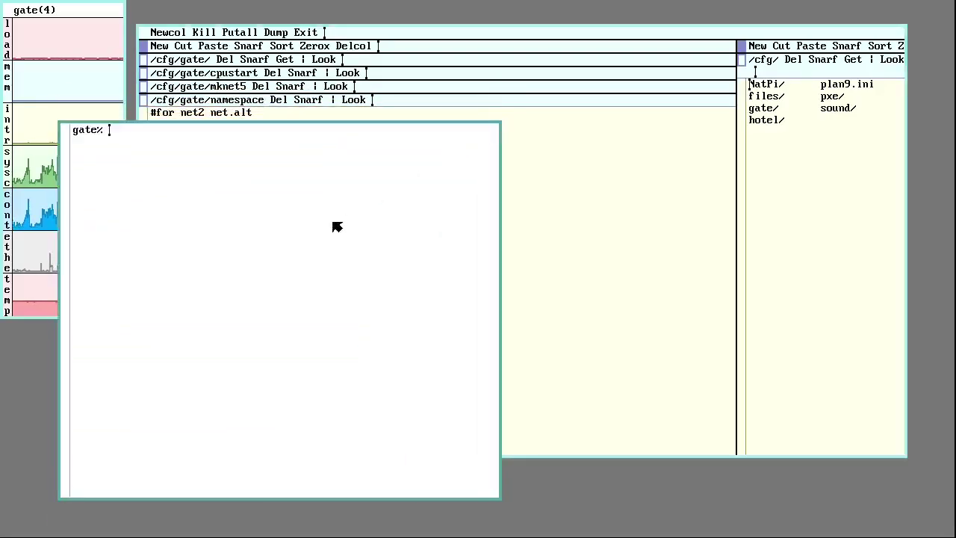
type("ns")
key("Return")
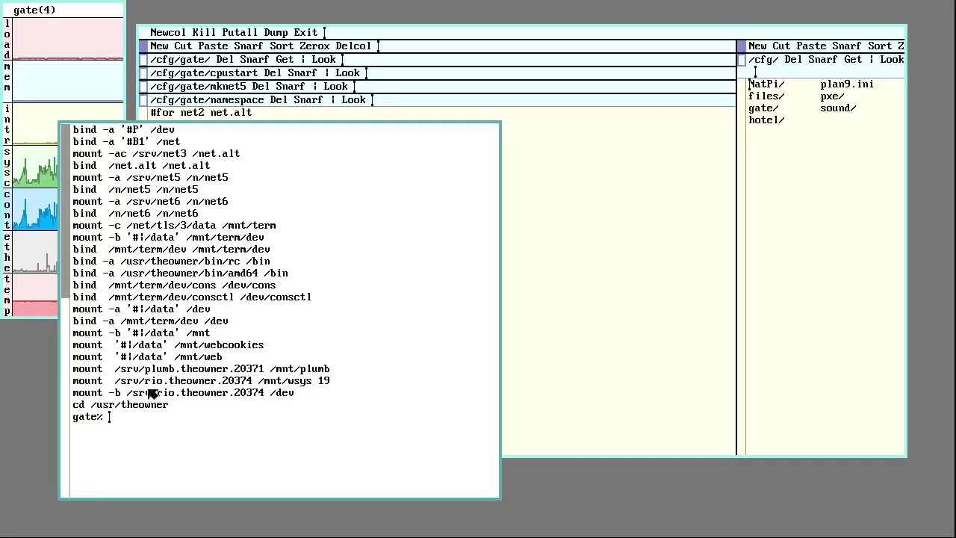
Step: List the contents of /net.alt and /n to check the mounted network stacks
type("ls ")
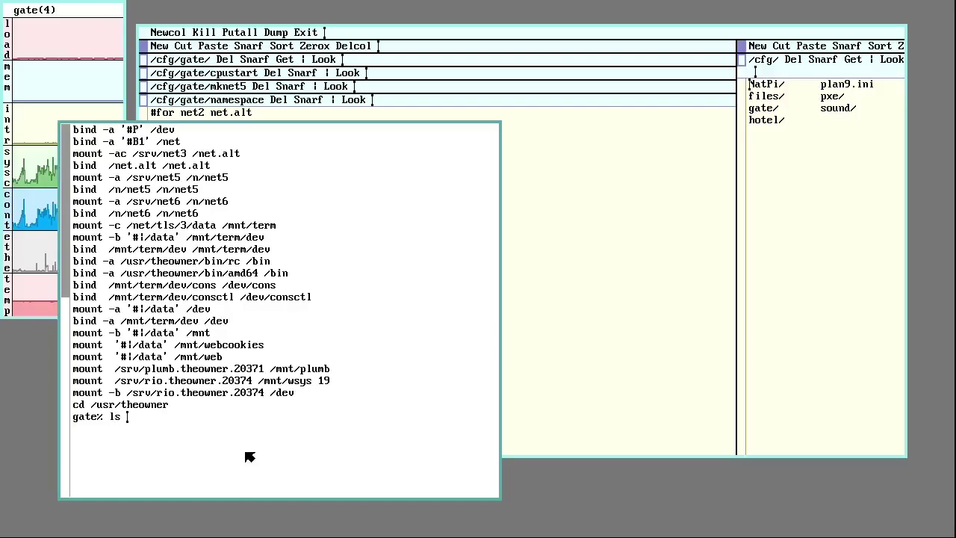
type("/net.alt")
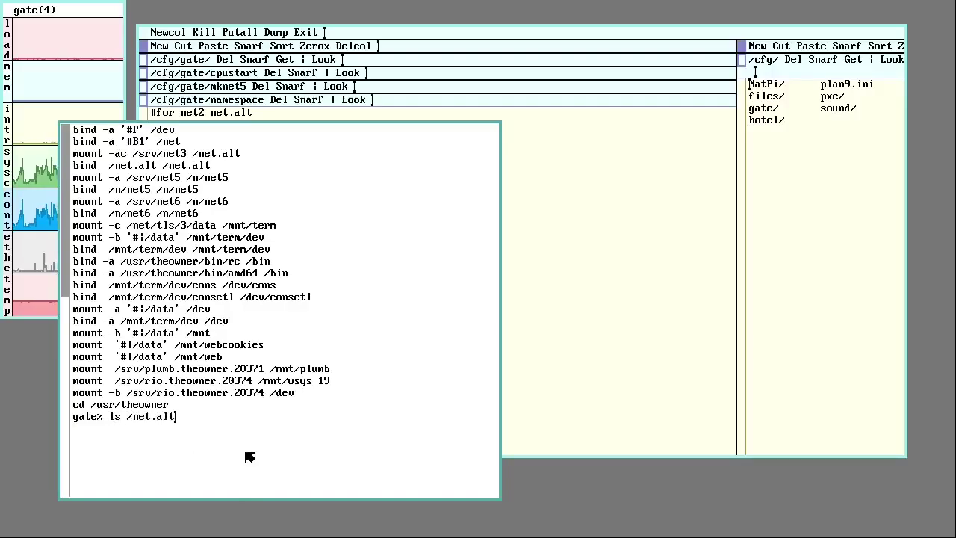
key("Return")
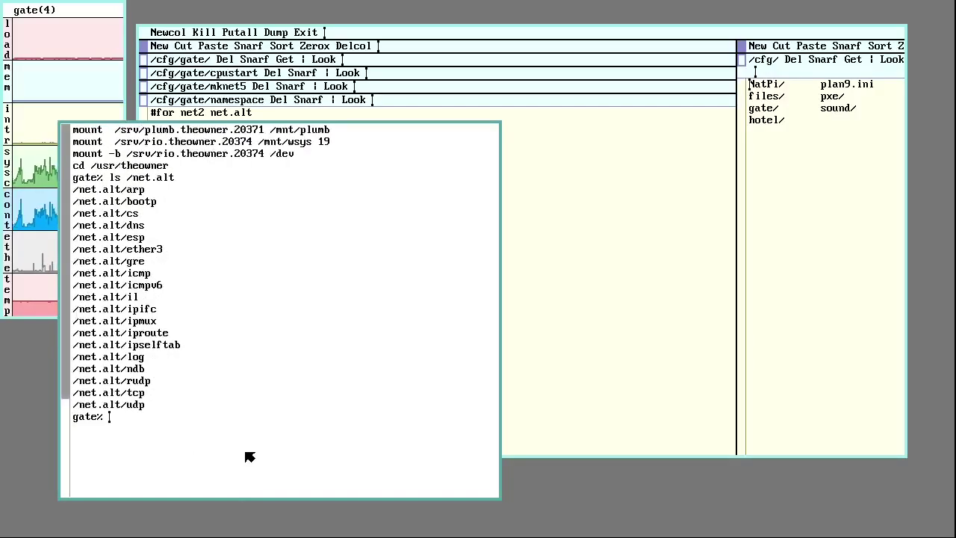
type("ls /n")
key("Return")
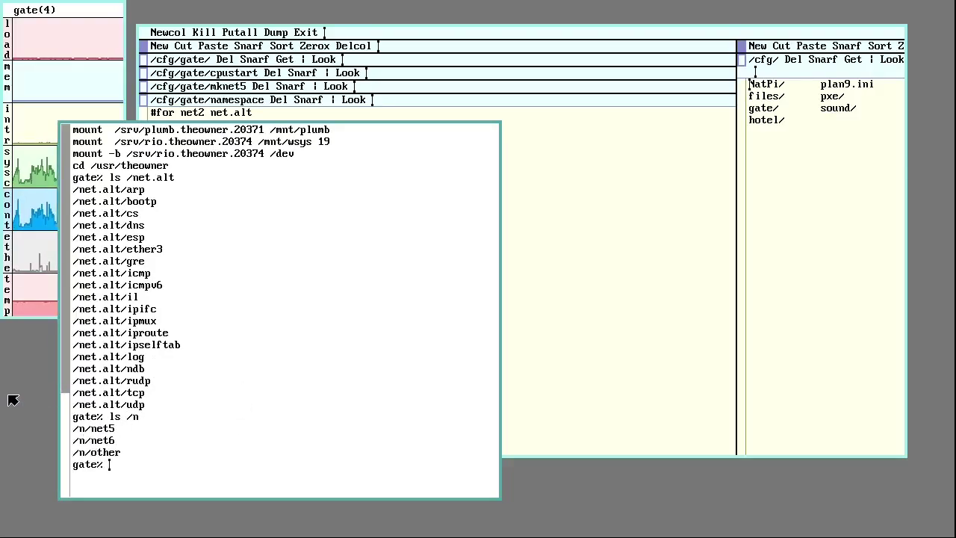
Step: Delete the terminal used for the namespace and directory listings
right_click(42, 431)
right_click(42, 434)
right_click(250, 404)
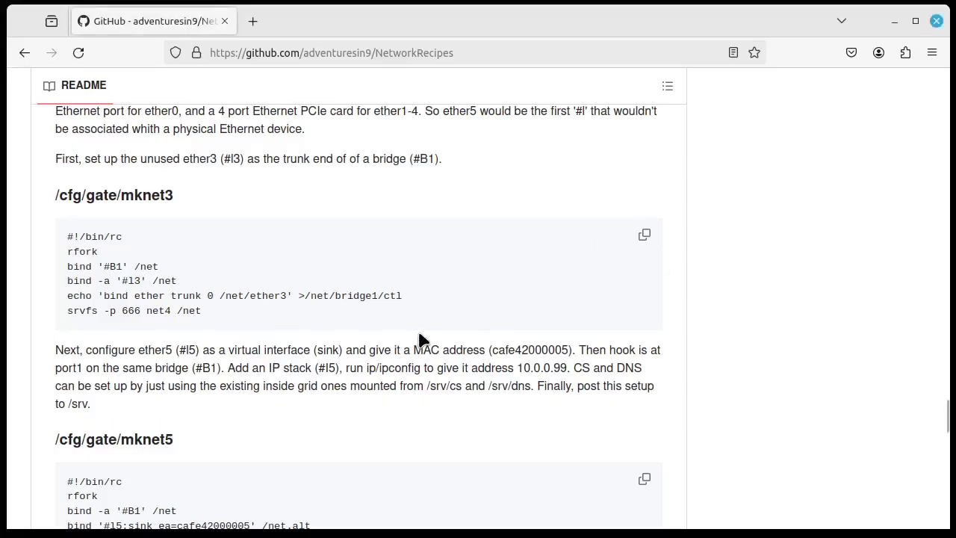
Step: In the browser's NetworkRecipes README, examine the closing aux/listen commands and their -n /lib/namespace.for.net5 argument
scroll(420, 340, "down", 6)
scroll(420, 340, "down", 5)
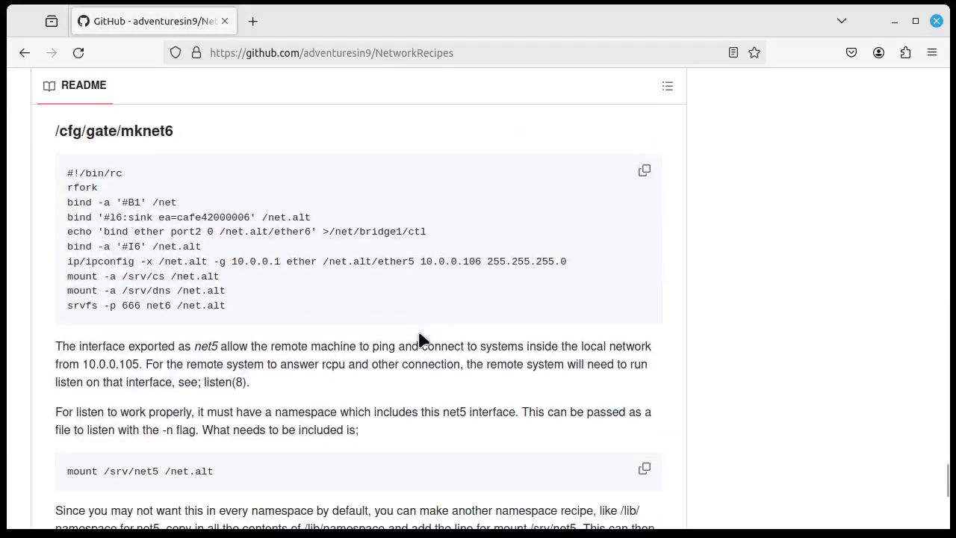
scroll(420, 340, "down", 5)
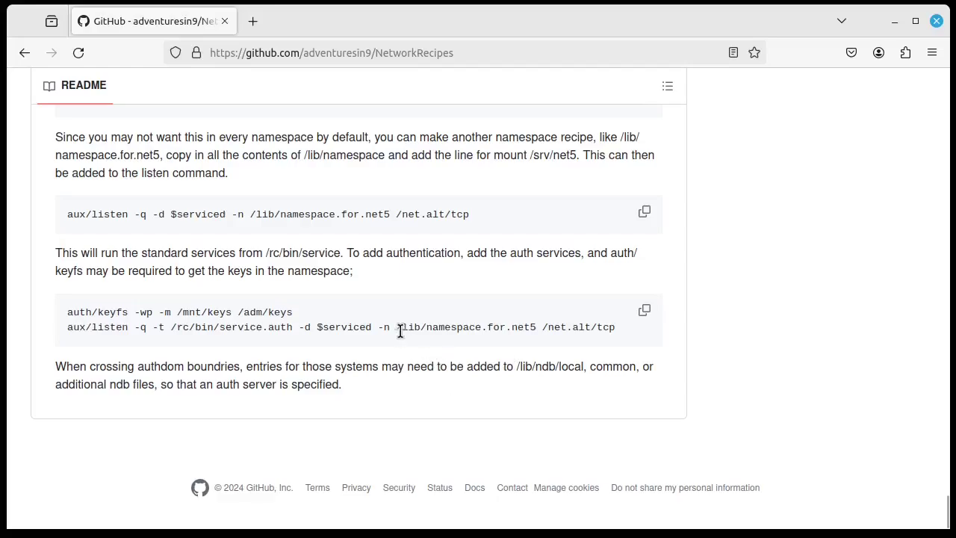
left_click_drag(381, 327, 480, 333)
left_click_drag(378, 328, 482, 332)
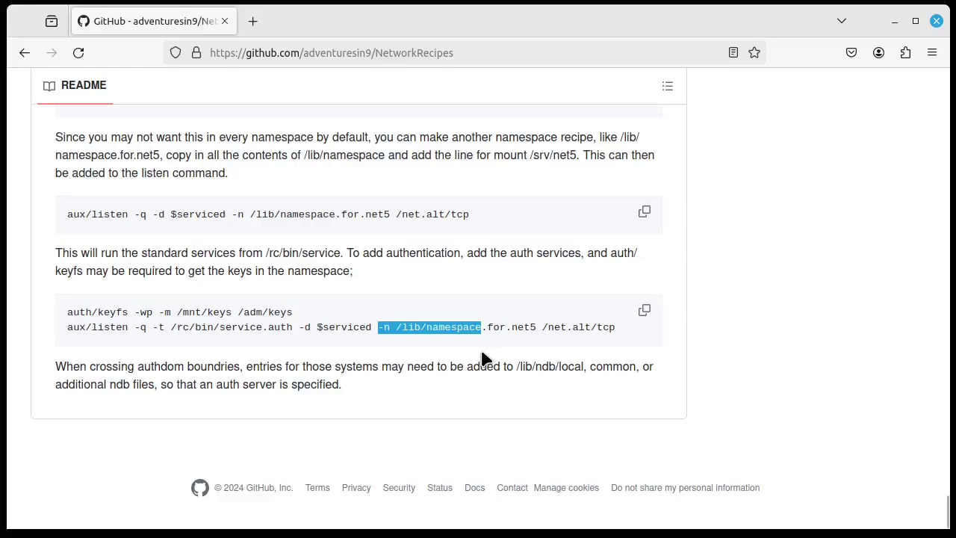
left_click(437, 317)
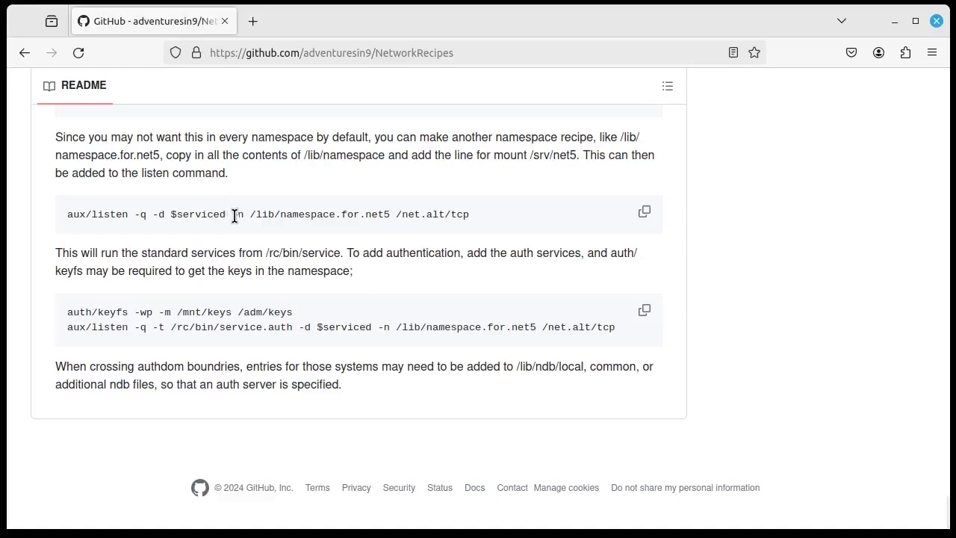
left_click_drag(232, 216, 335, 217)
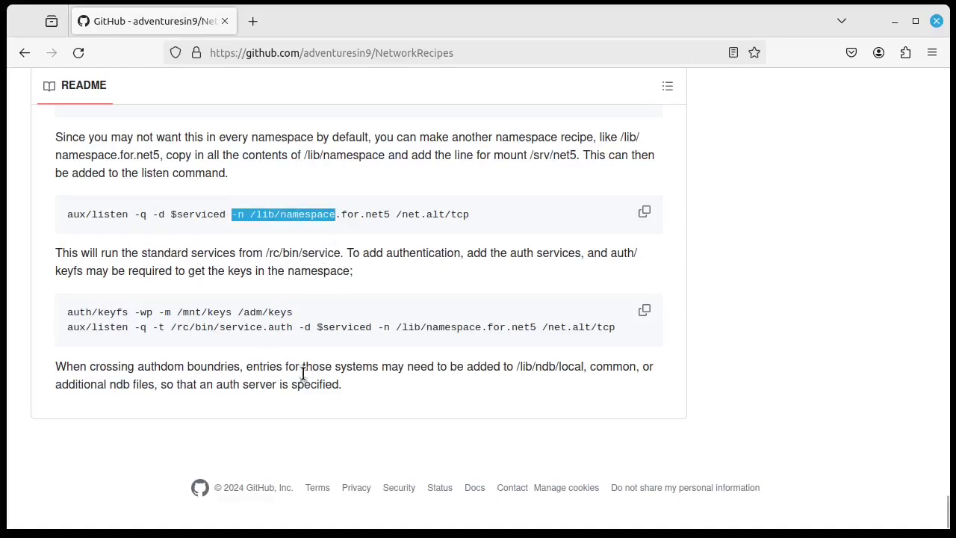
double_click(311, 216)
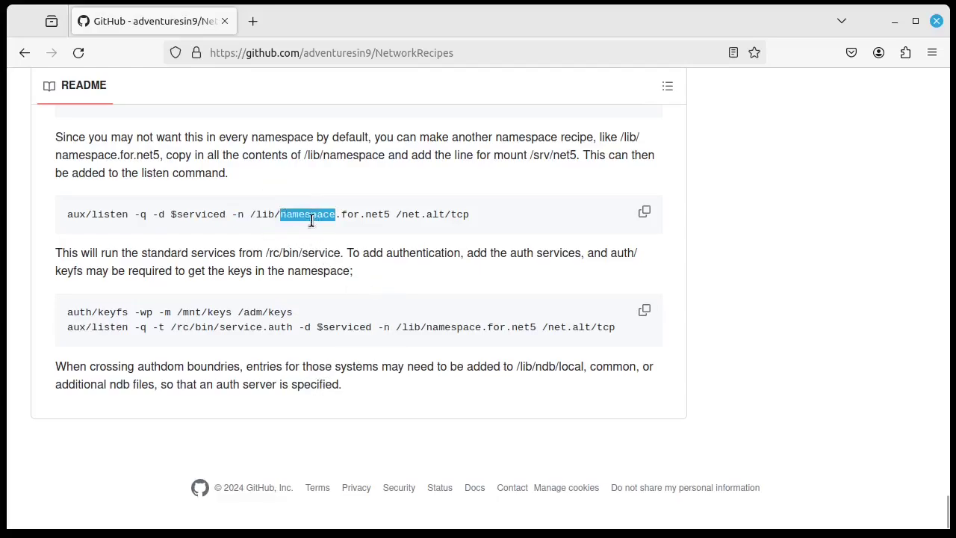
double_click(360, 326)
left_click(427, 326)
Step: Review the README's net5 rexport and mknet6 recipes again, ending at the closing authentication notes
scroll(462, 294, "up", 10)
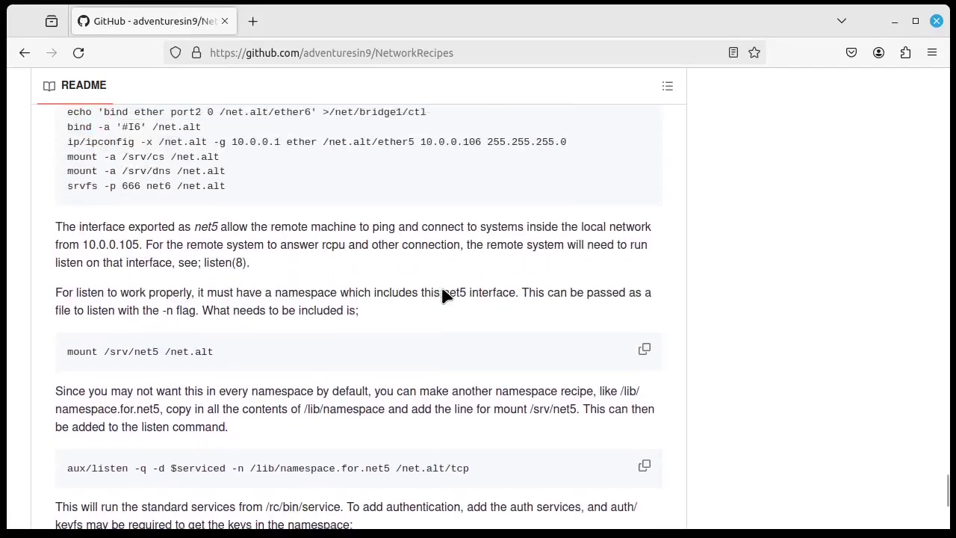
scroll(441, 289, "up", 17)
scroll(441, 289, "down", 20)
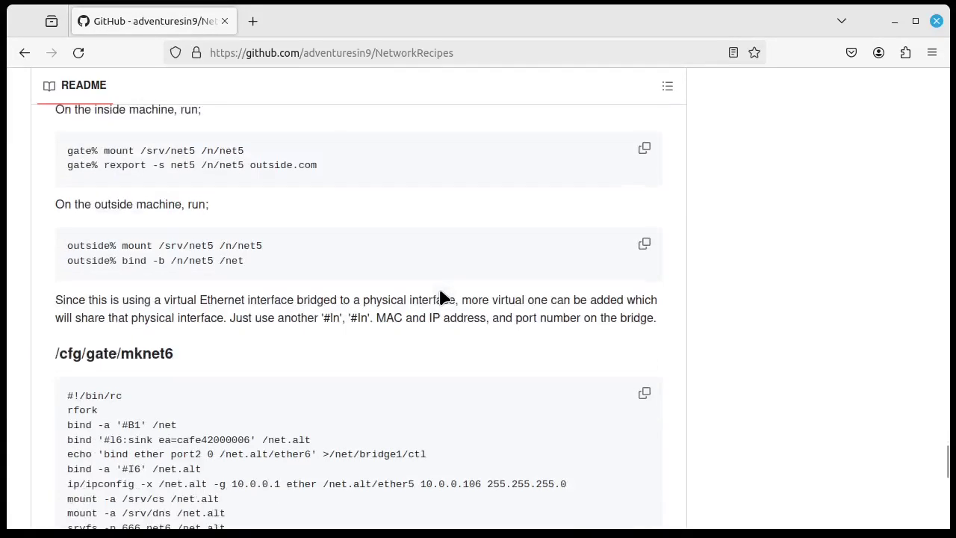
scroll(440, 290, "down", 7)
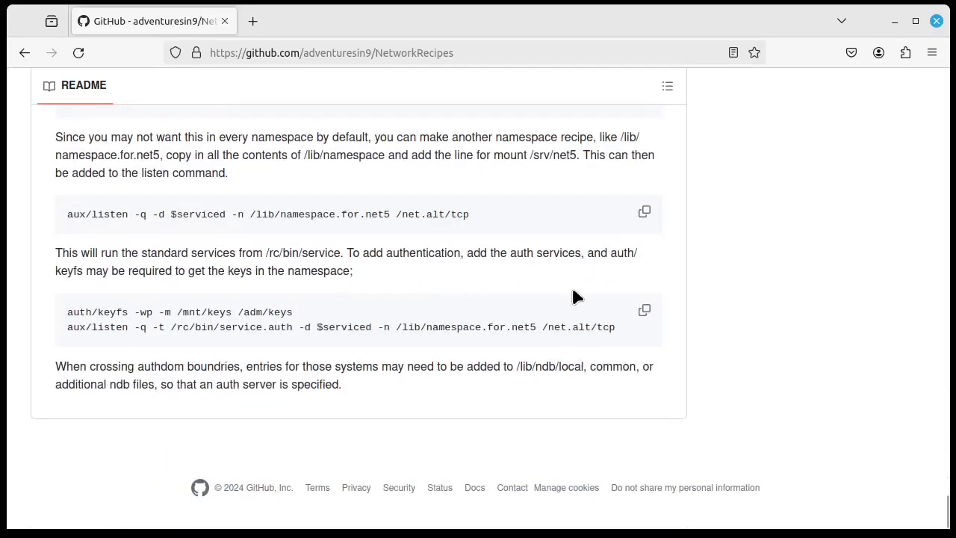